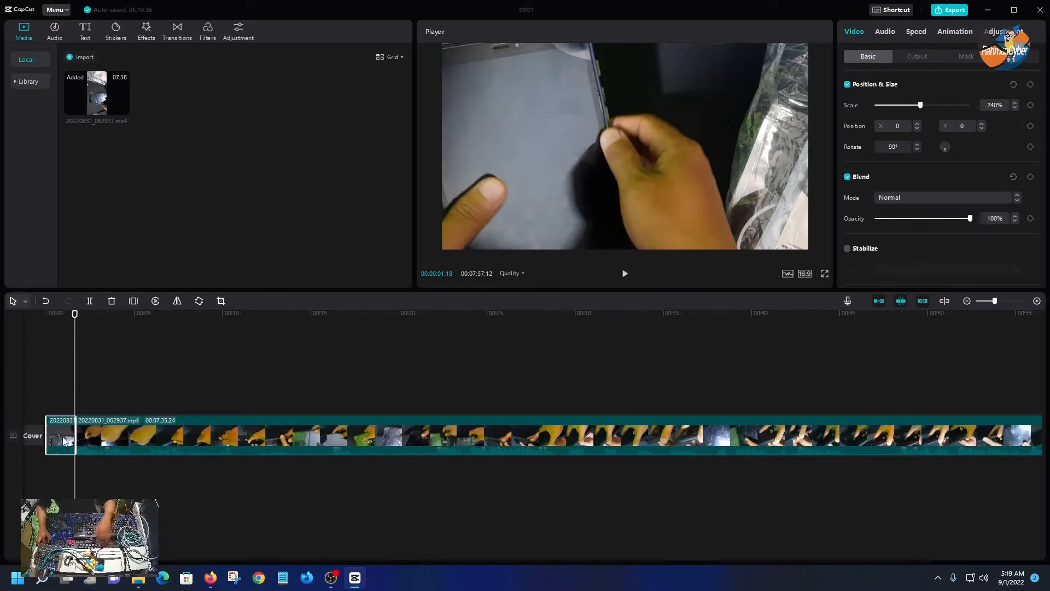
- Delete the opening segment before 00:00:01:18 from the timeline and play the remaining footage
key(Delete)
key(space)
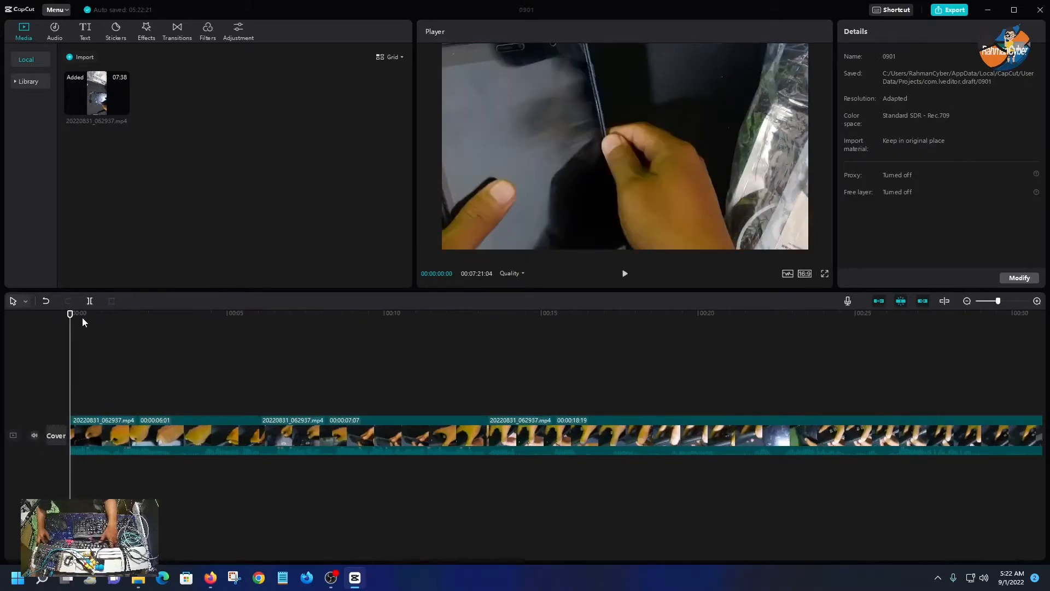
- Cut out the section between 00:00:03:07 and 00:00:04:07 by splitting the clip at both points and deleting the piece
click(171, 314)
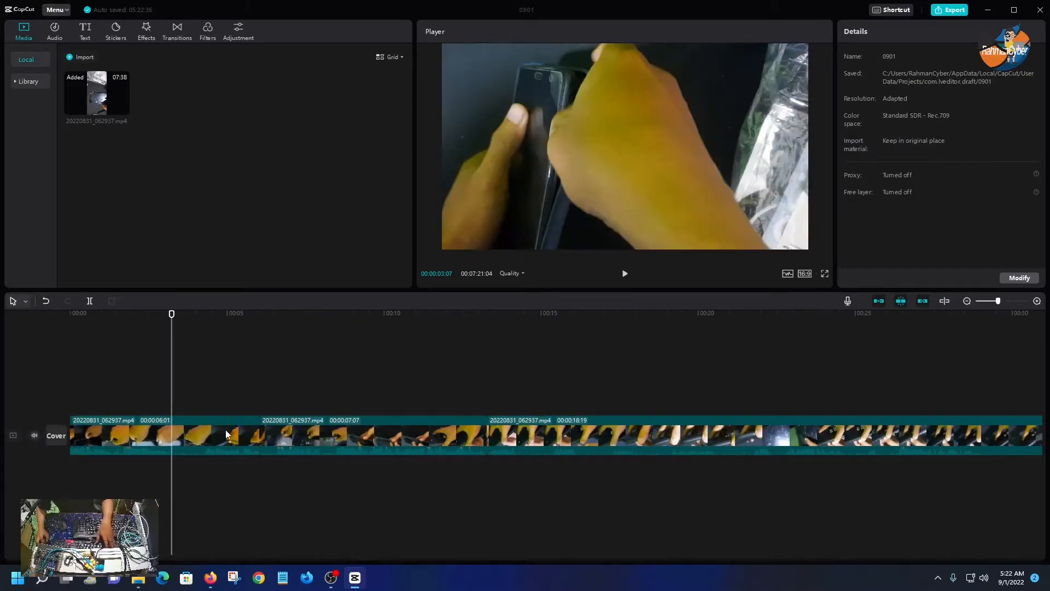
click(225, 430)
key(ctrl+b)
key(space)
key(space)
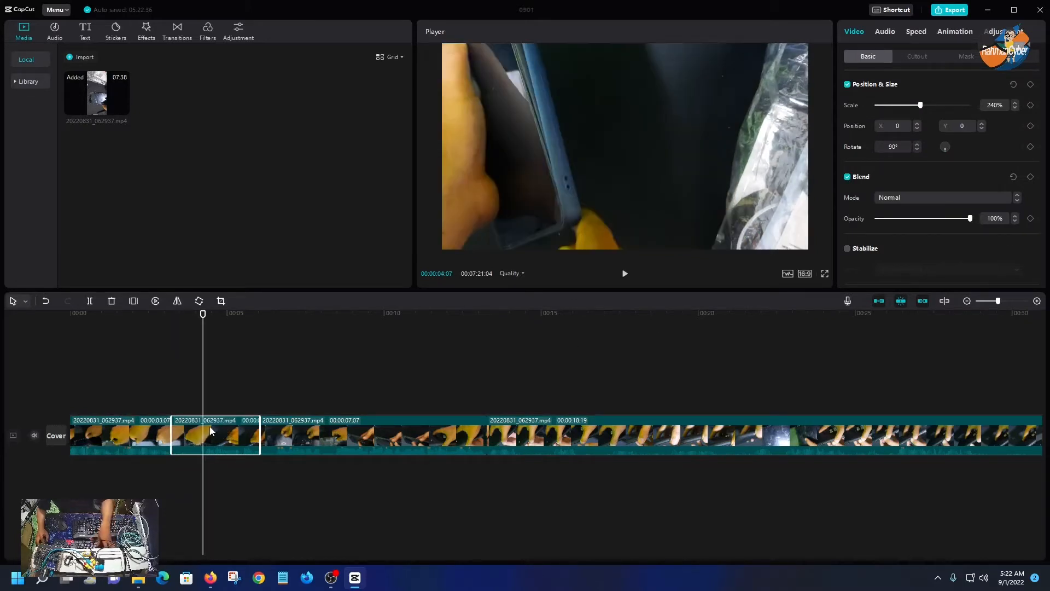
key(ctrl+b)
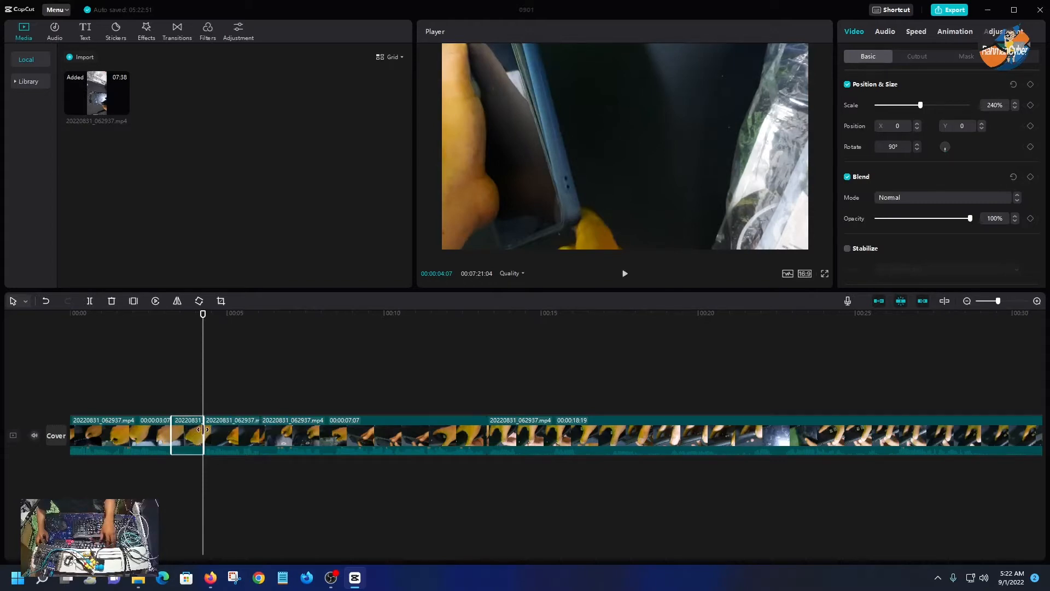
key(Delete)
- Play back the footage across the cut at 00:00:03:07 and examine closely the section around 00:00:06 to 00:00:07
click(142, 322)
key(space)
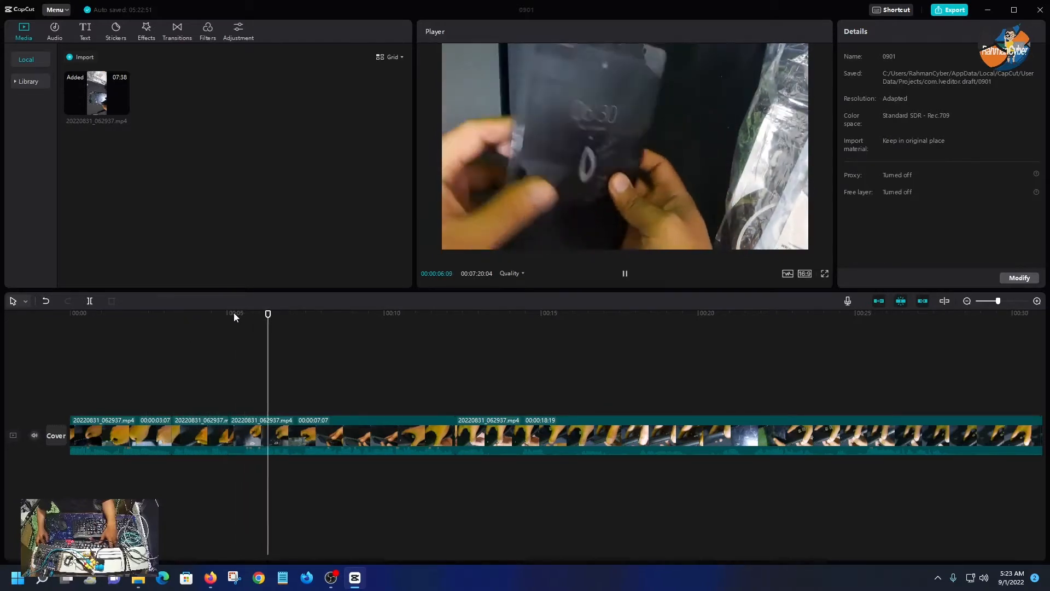
key(space)
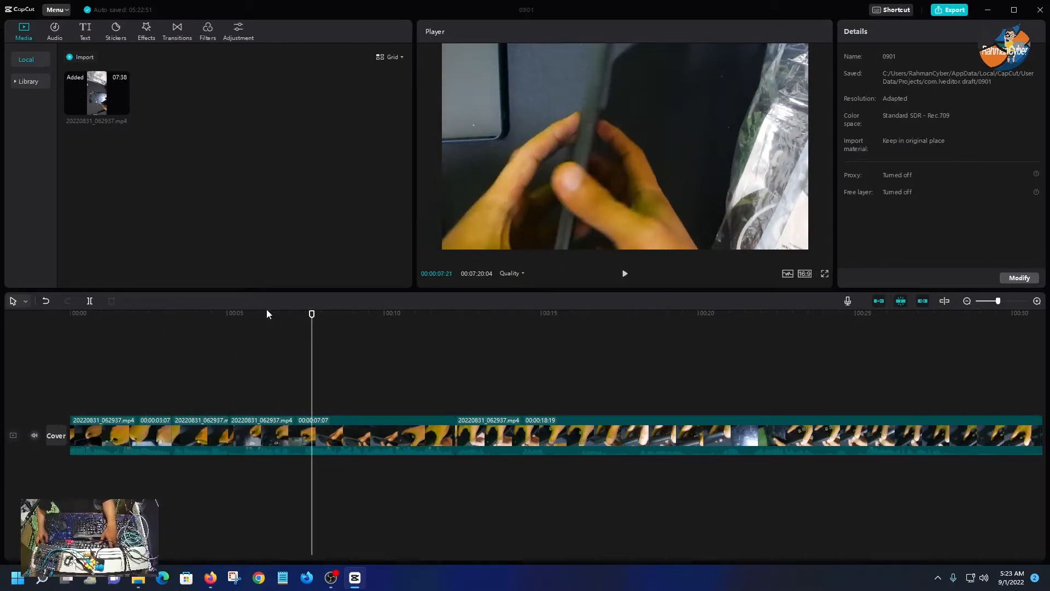
click(274, 315)
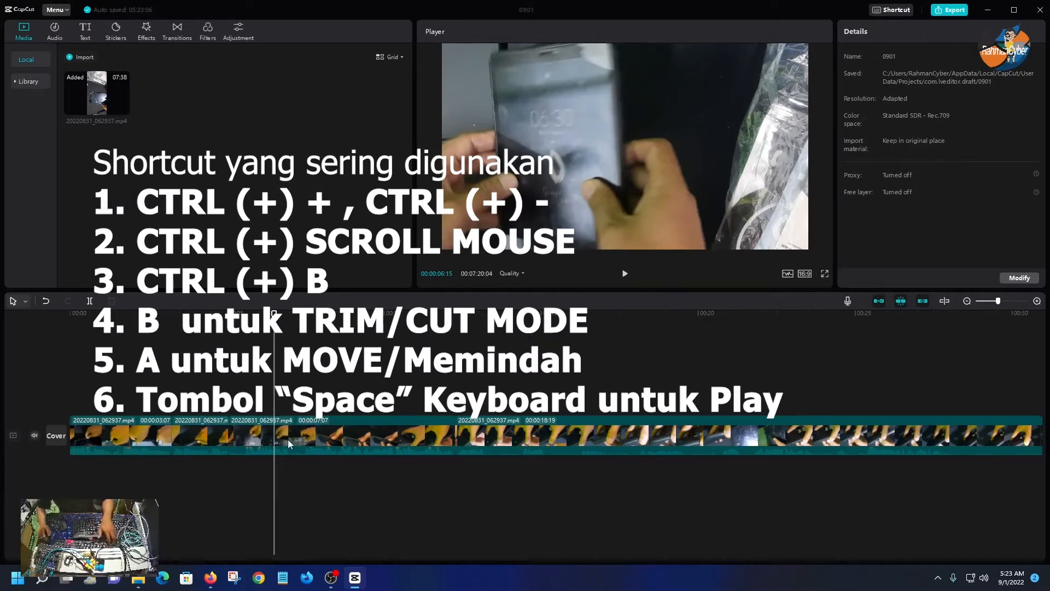
scroll(288, 439, up, 2)
scroll(288, 439, up, 3)
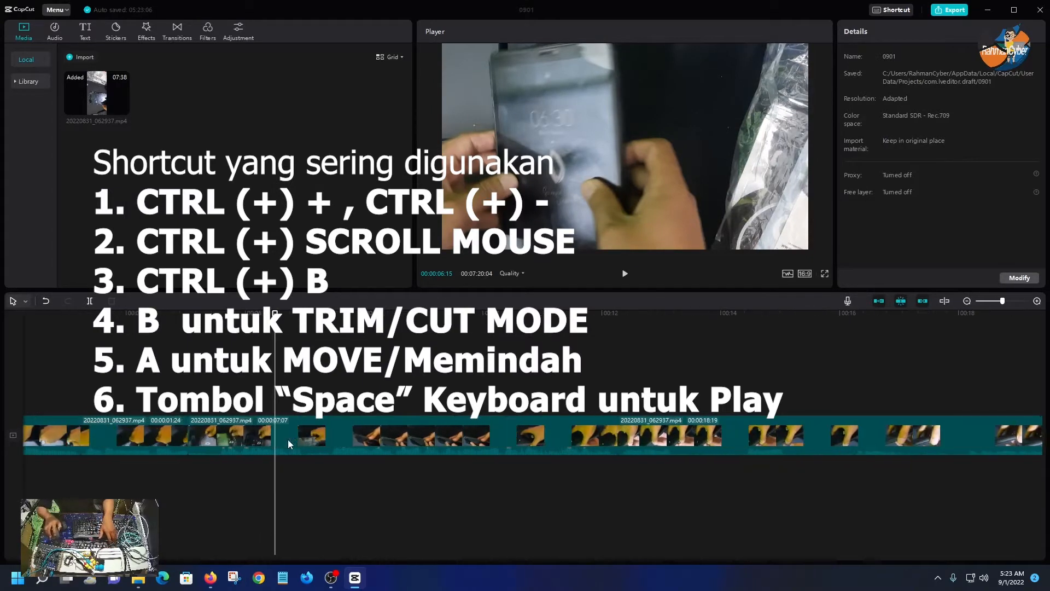
key(space)
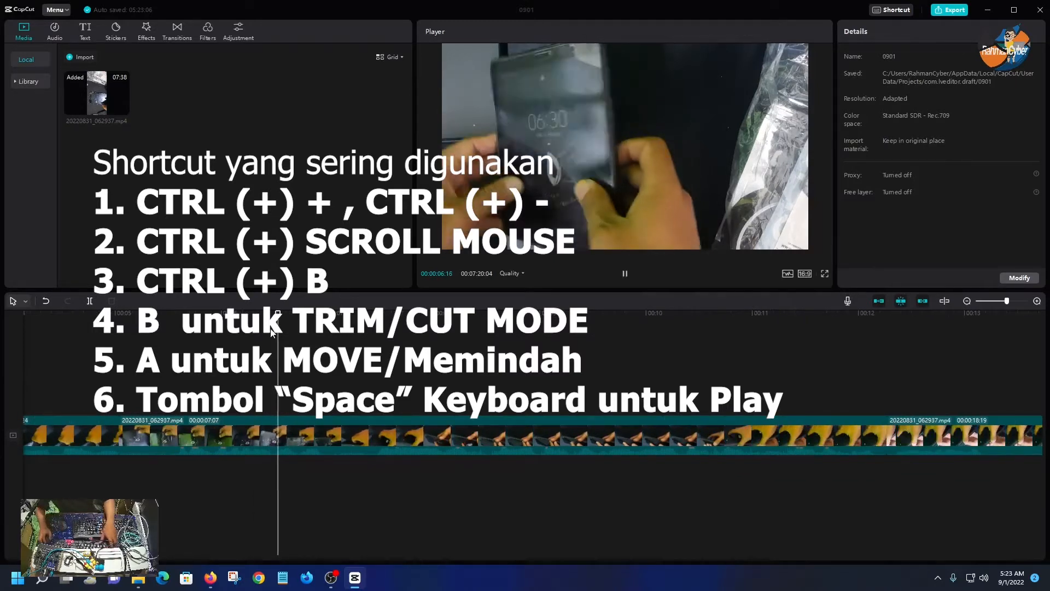
key(space)
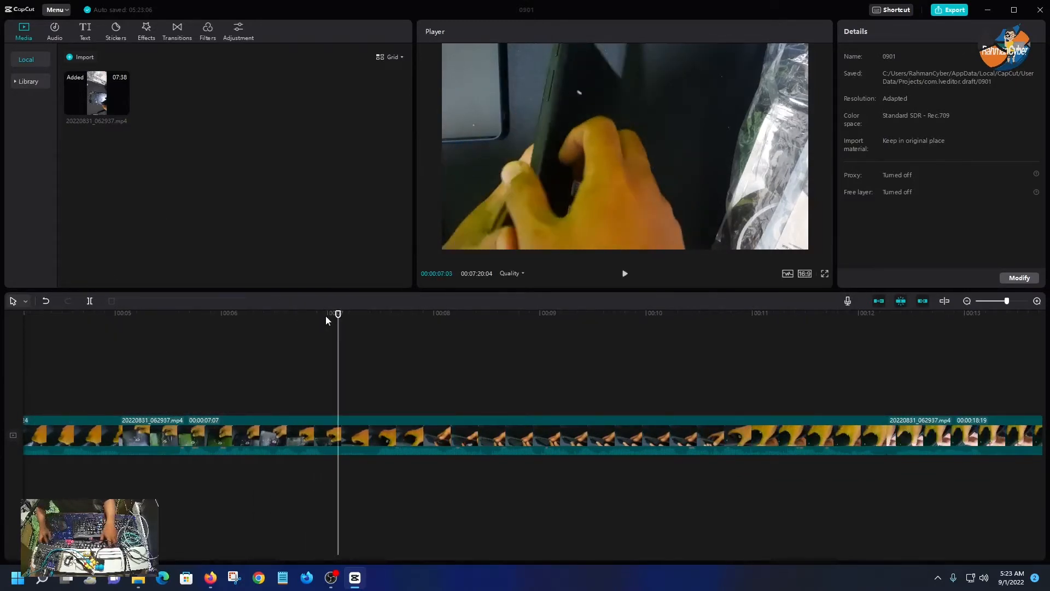
- Cut out the section between about 00:00:07:00 and 00:00:07:12 by splitting at both points and deleting the piece
click(327, 315)
drag(331, 321, 329, 320)
click(353, 435)
key(ctrl+b)
click(362, 319)
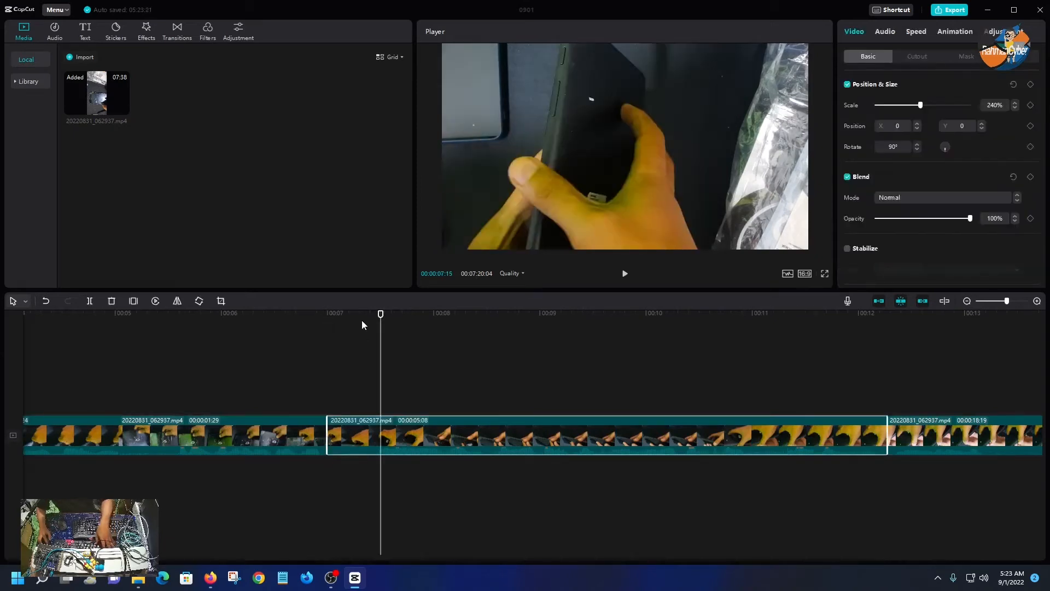
drag(367, 316, 372, 316)
key(ctrl+b)
click(354, 442)
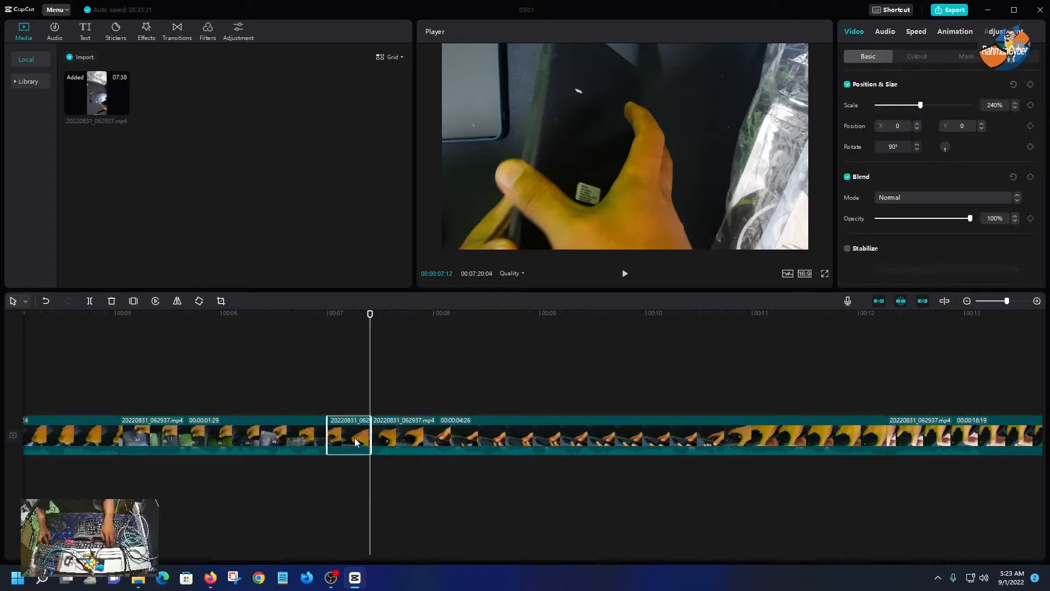
key(Delete)
- Review the following footage, split the clip at 00:00:18:11 and delete the piece just before the split
key(space)
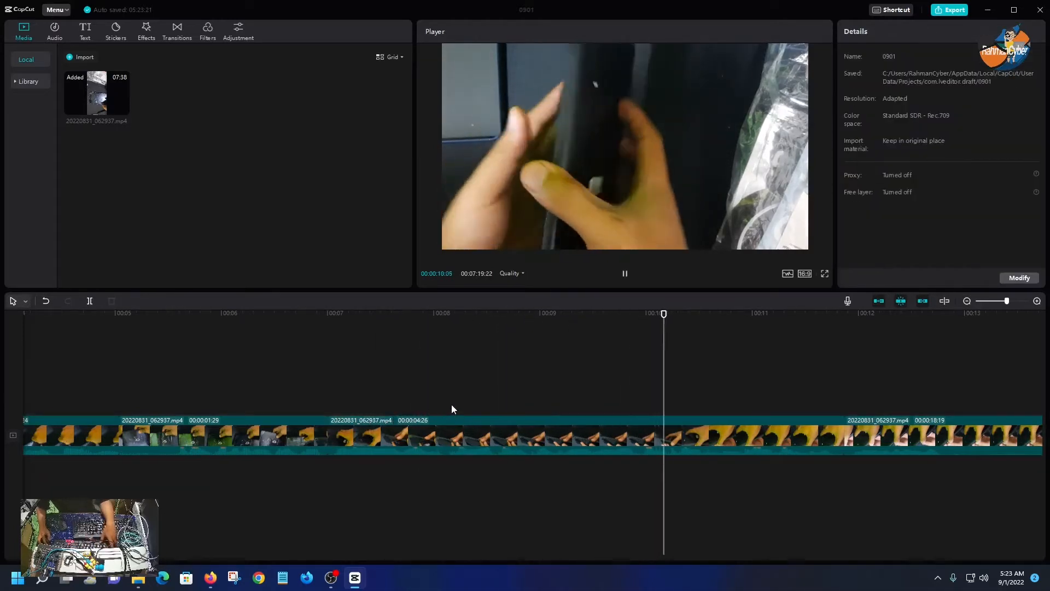
key(space)
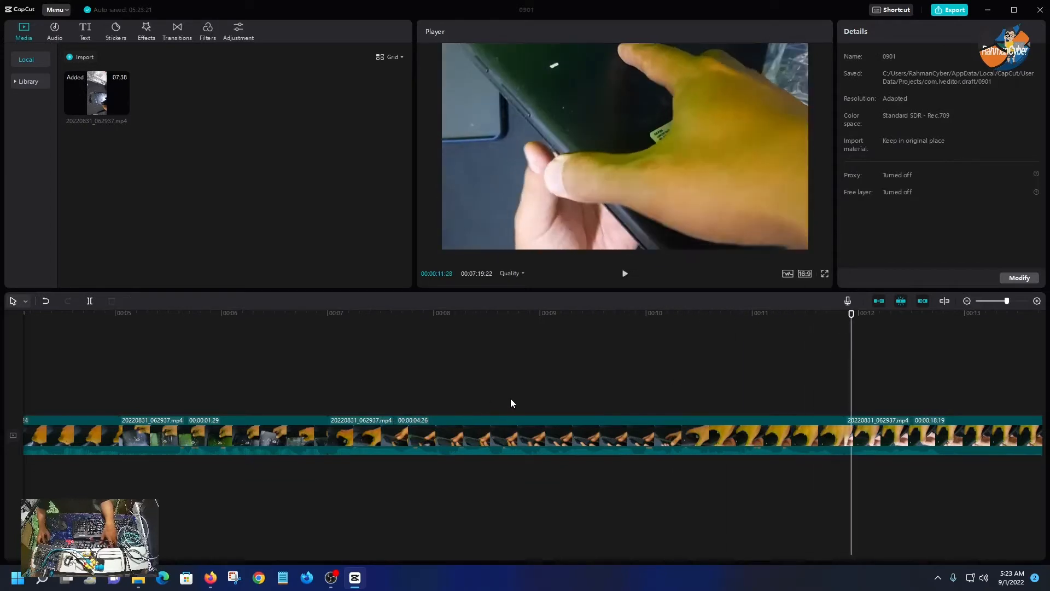
key(space)
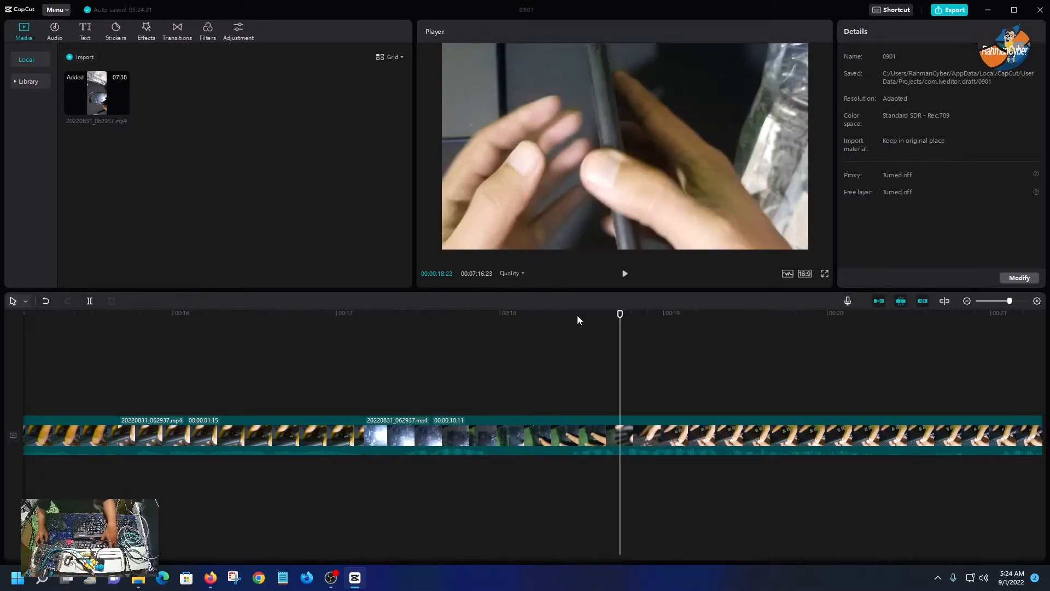
click(559, 317)
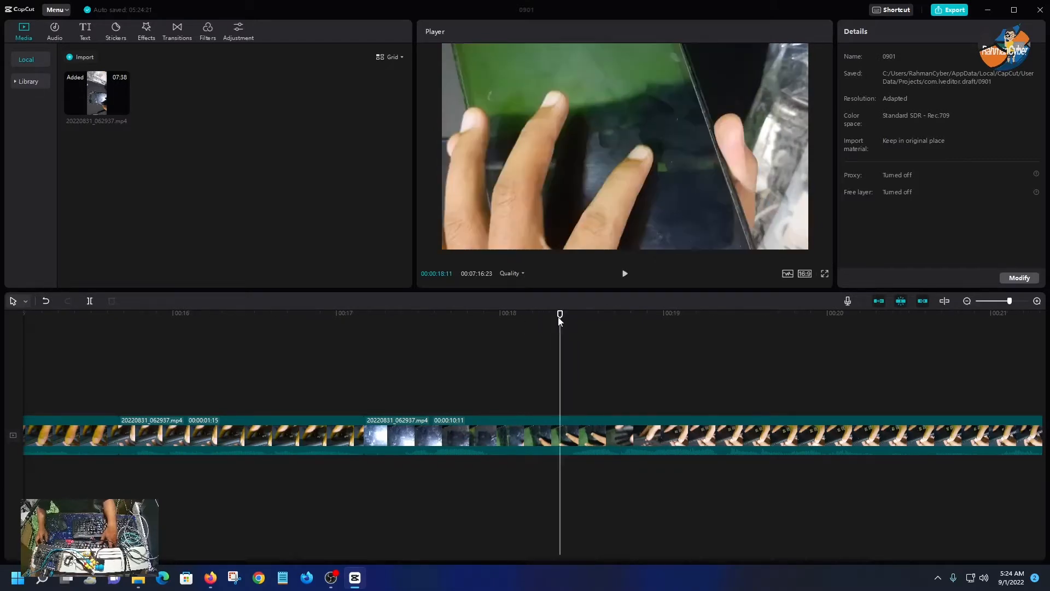
key(ctrl+b)
click(515, 429)
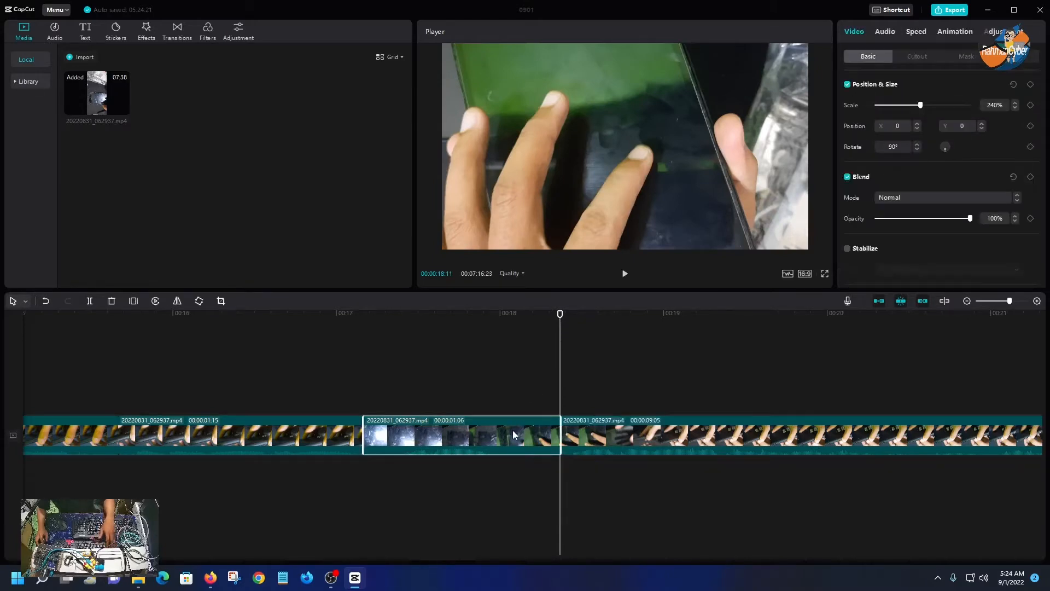
key(Delete)
- Split the clip at about 00:00:20:06
click(872, 324)
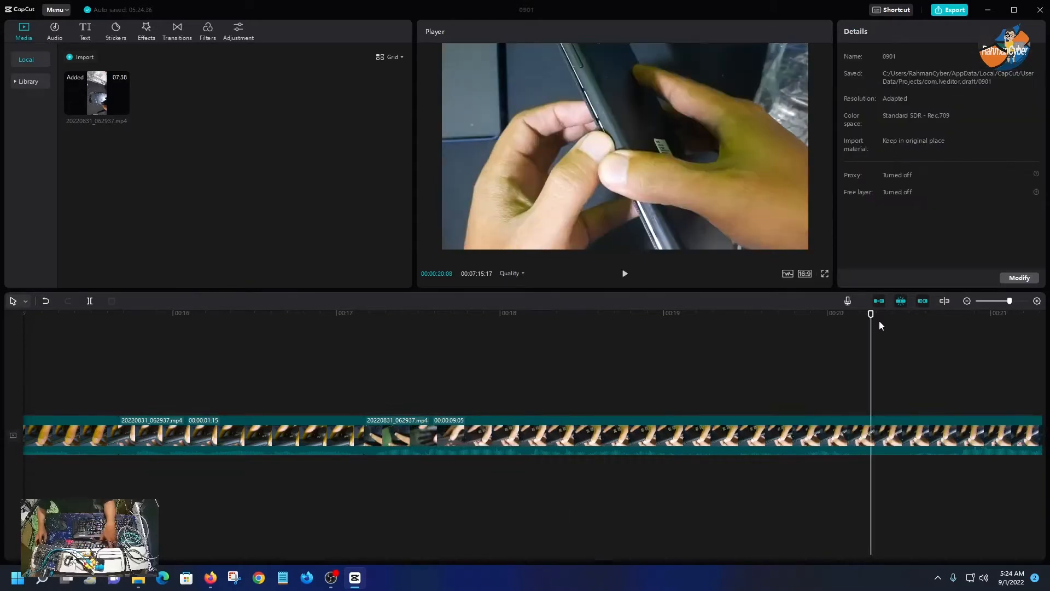
drag(870, 317, 862, 316)
key(ctrl+b)
click(867, 444)
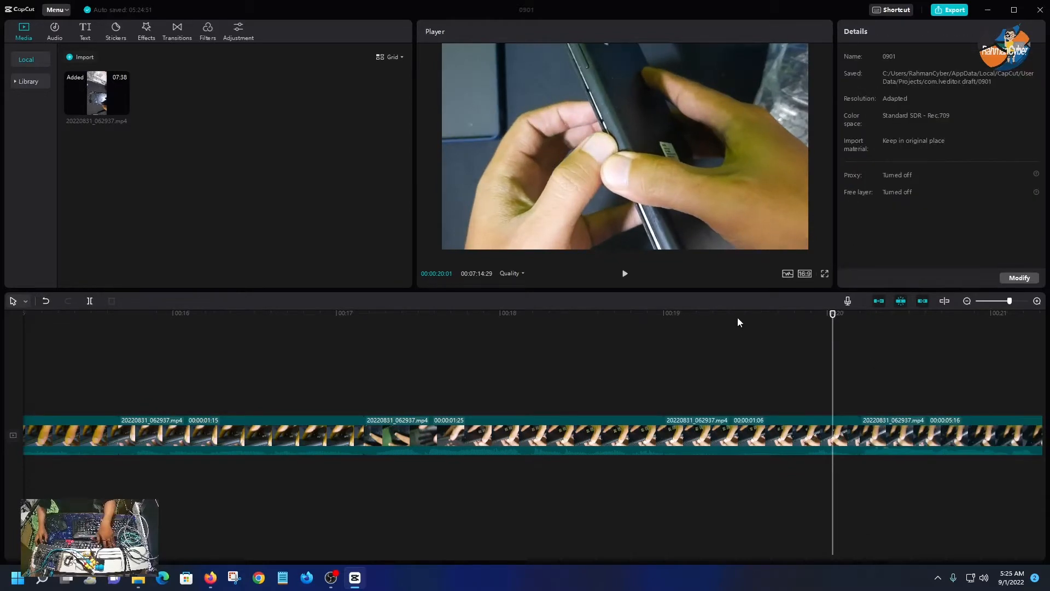
- Split the segment that starts at 00:00:19 again at 00:00:19:23
drag(765, 316, 792, 318)
click(739, 444)
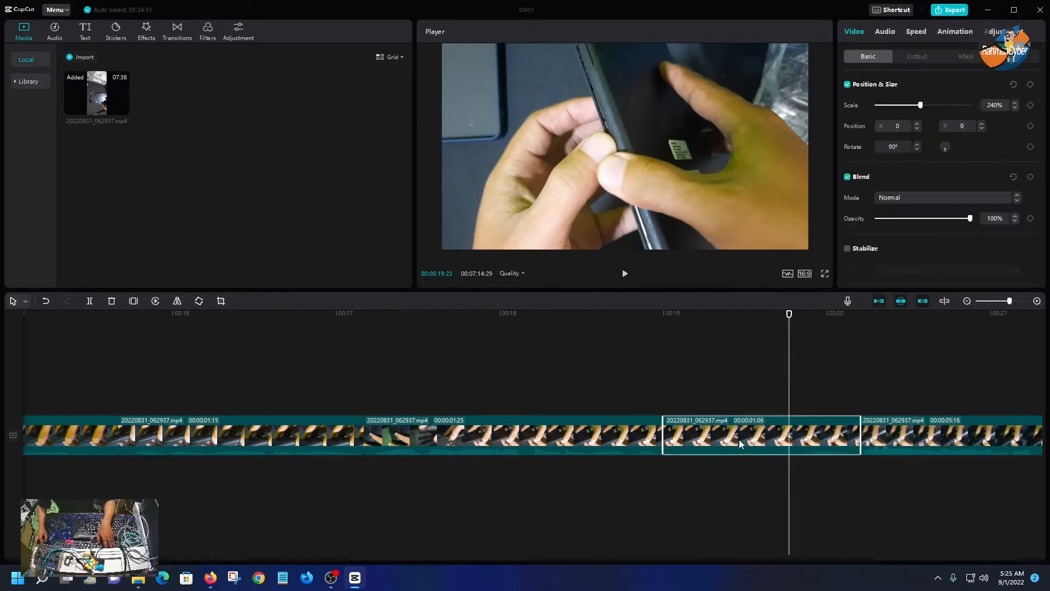
key(ctrl+b)
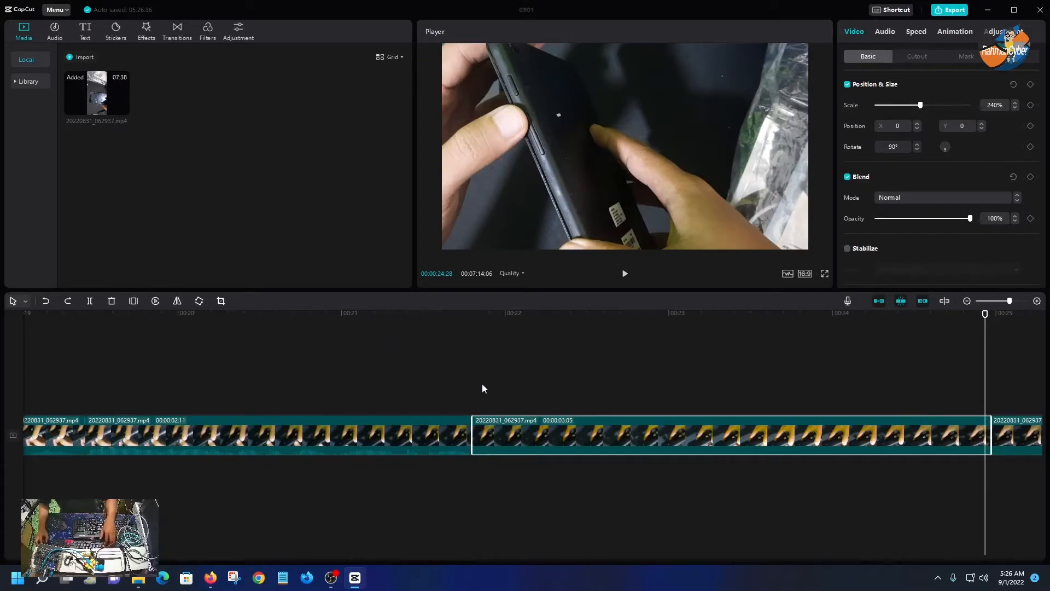
- Delete the selected 00:00:03:05 segment and play back the edit
key(Delete)
key(space)
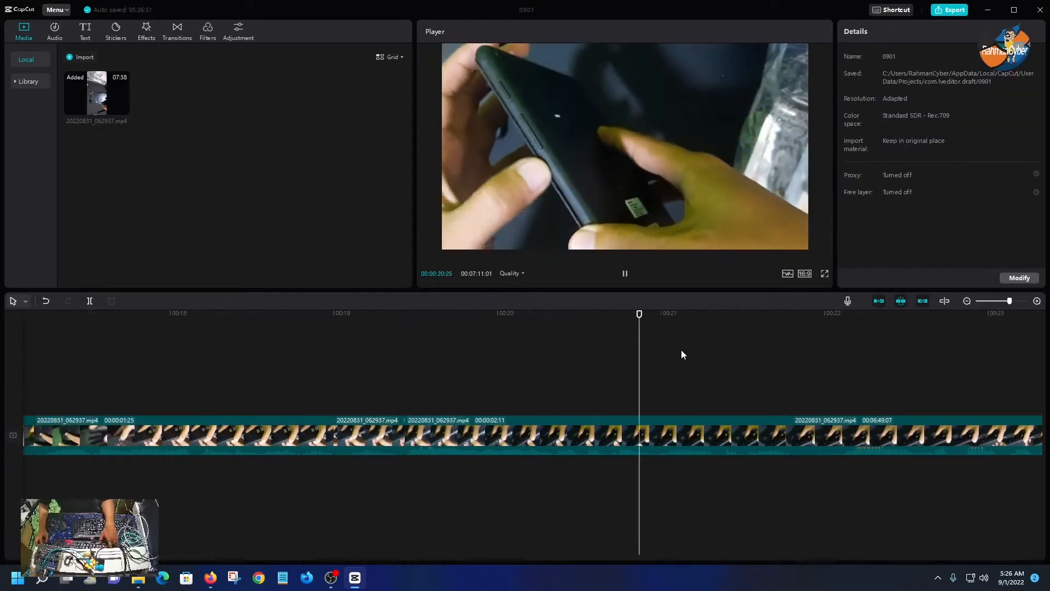
click(801, 432)
- Play back the cuts around 00:00:18 to 00:00:20 and examine the short segment starting at 00:00:19
click(337, 317)
key(space)
key(space)
click(209, 316)
key(space)
key(space)
click(384, 422)
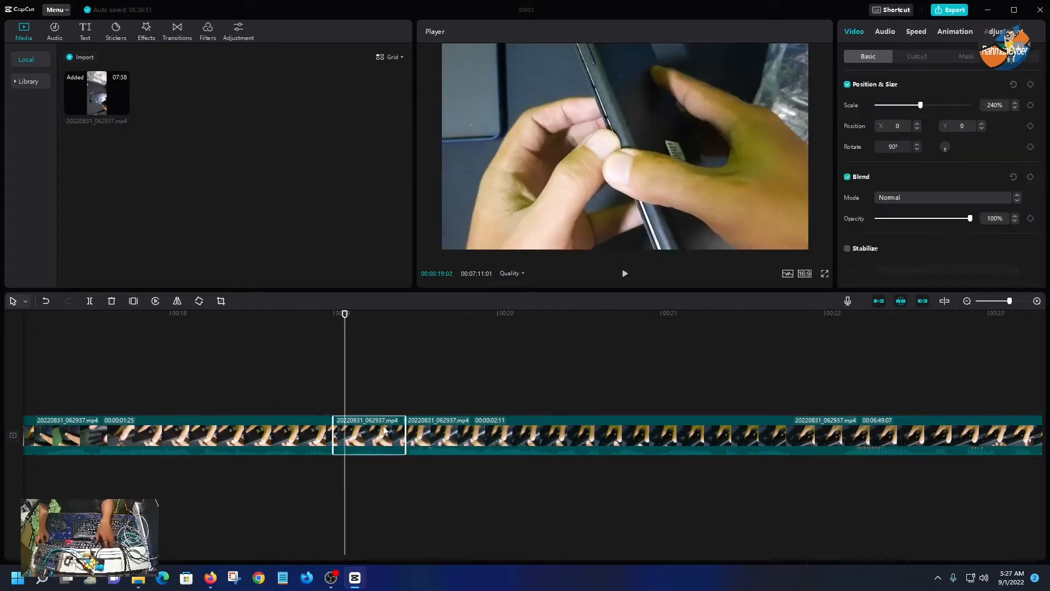
key(space)
- Play and delete the 00:00:02:11 segment that follows the short one at 00:00:19
click(459, 444)
key(space)
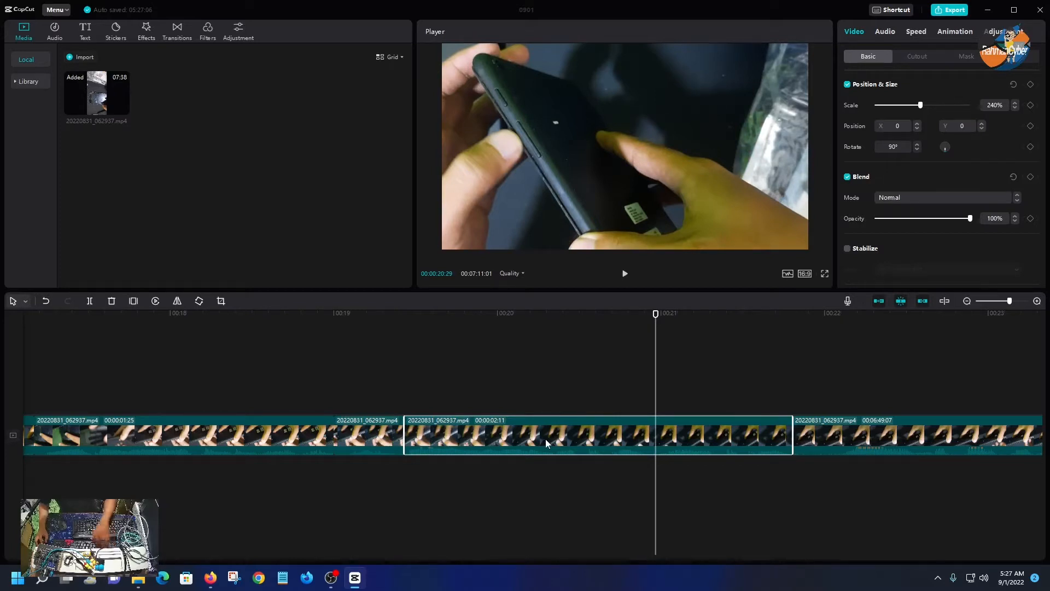
key(Delete)
- Play back the new join and delete the short segment starting at 00:00:19
click(268, 315)
key(space)
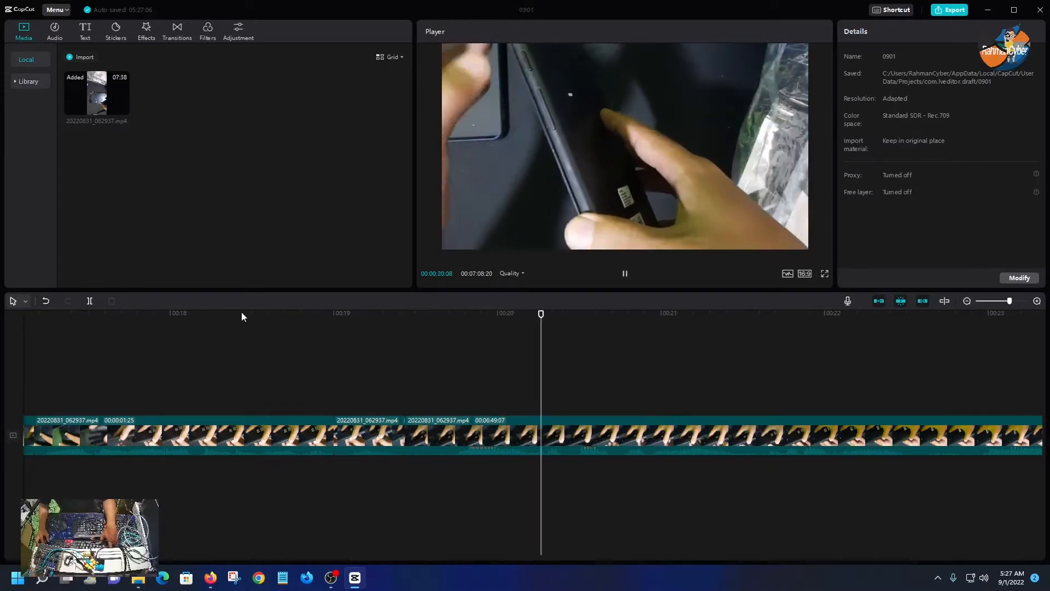
key(space)
click(380, 445)
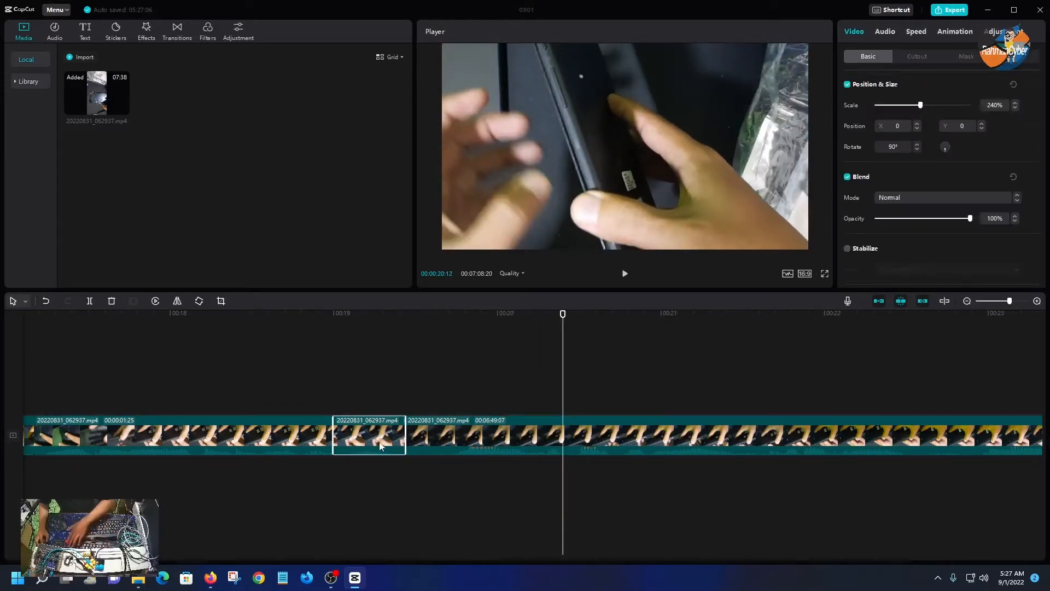
key(Delete)
- Review the join at 00:00:19, then cut out the section between about 00:00:22:02 and 00:00:22:14
click(189, 315)
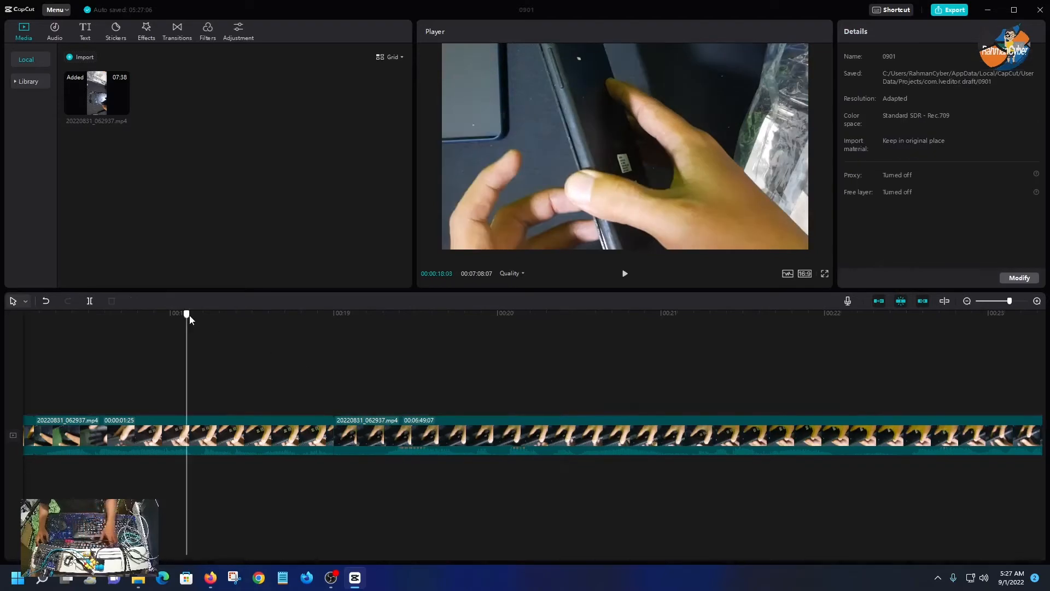
key(space)
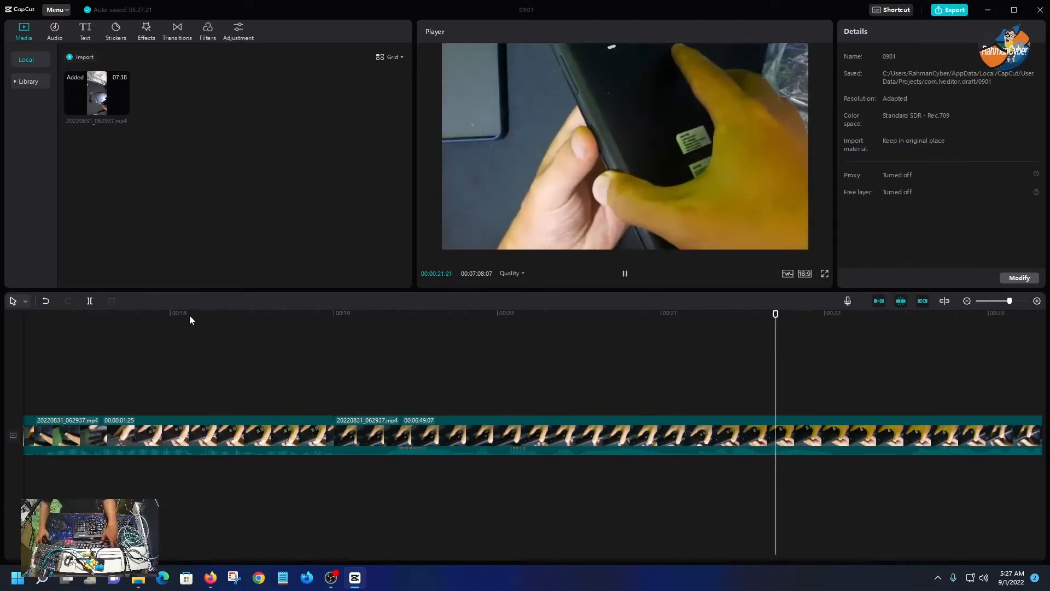
key(space)
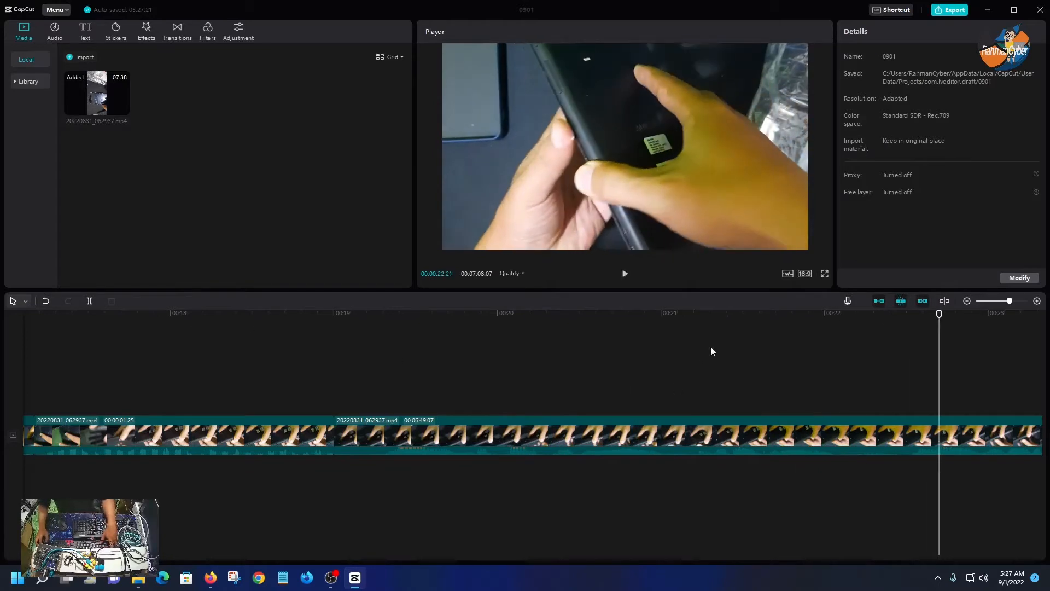
click(784, 315)
key(space)
key(ctrl+b)
key(space)
key(ctrl+b)
click(847, 430)
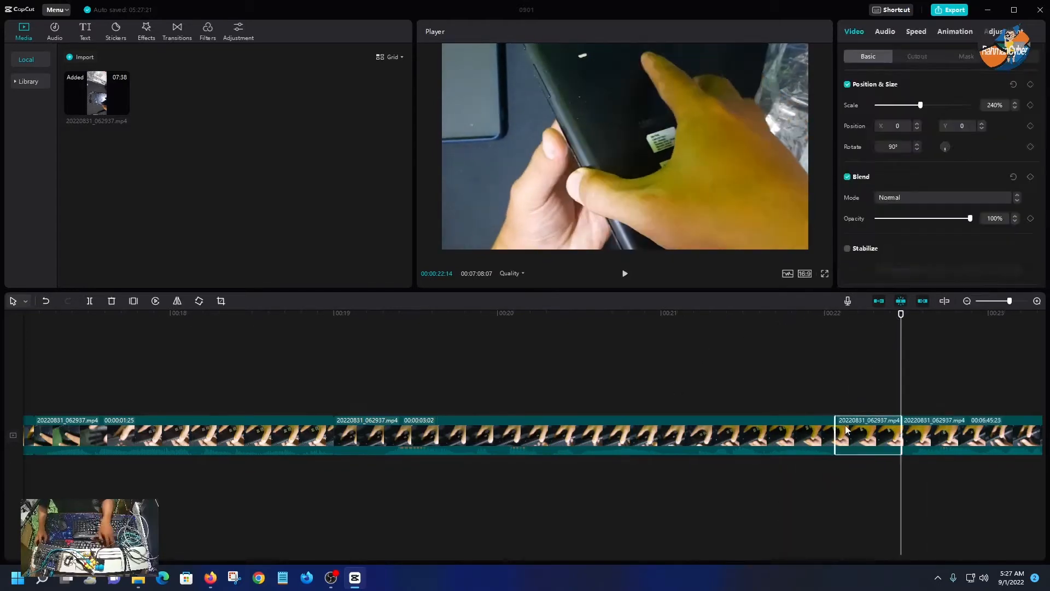
key(Delete)
- Play back the join at about 00:00:22:02 and examine the footage up to 00:00:25
click(798, 315)
key(space)
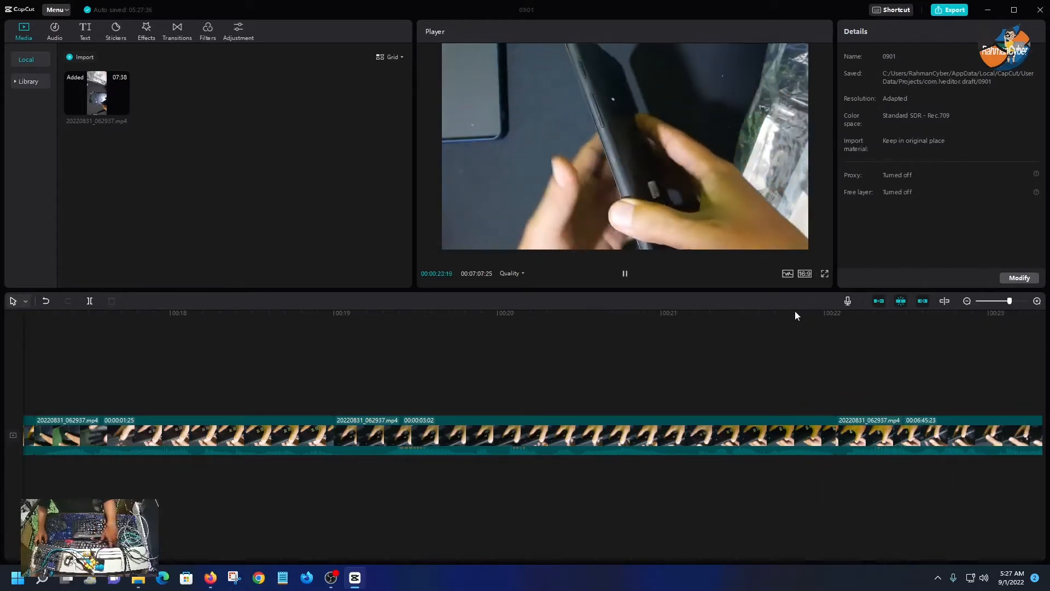
key(space)
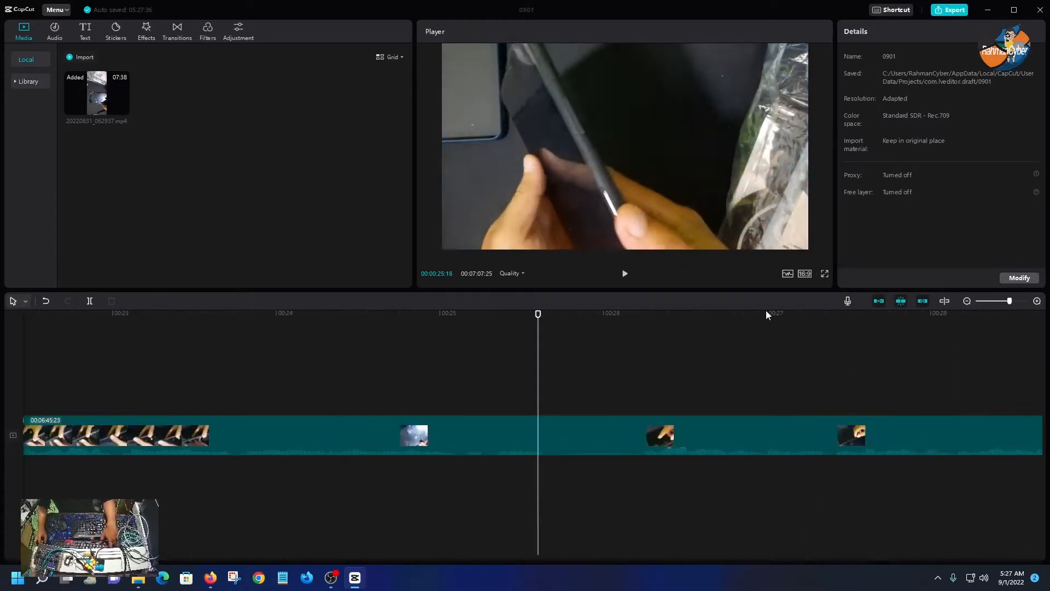
click(523, 314)
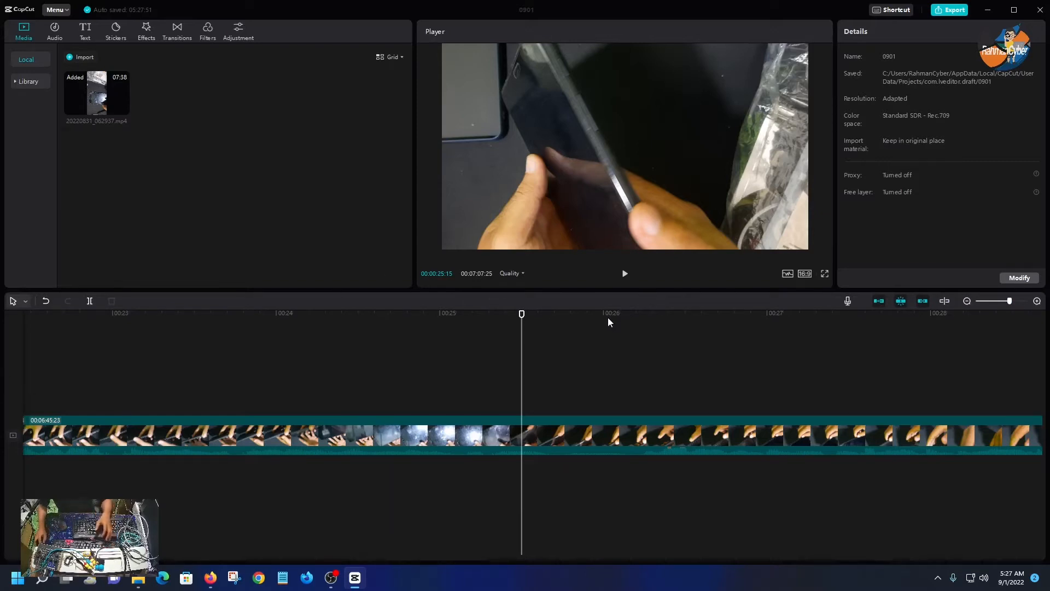
- Replay the footage from 00:00:24 to 00:00:26 and cut out the 15 frames starting at about 00:00:25:20
scroll(580, 317, right, 3)
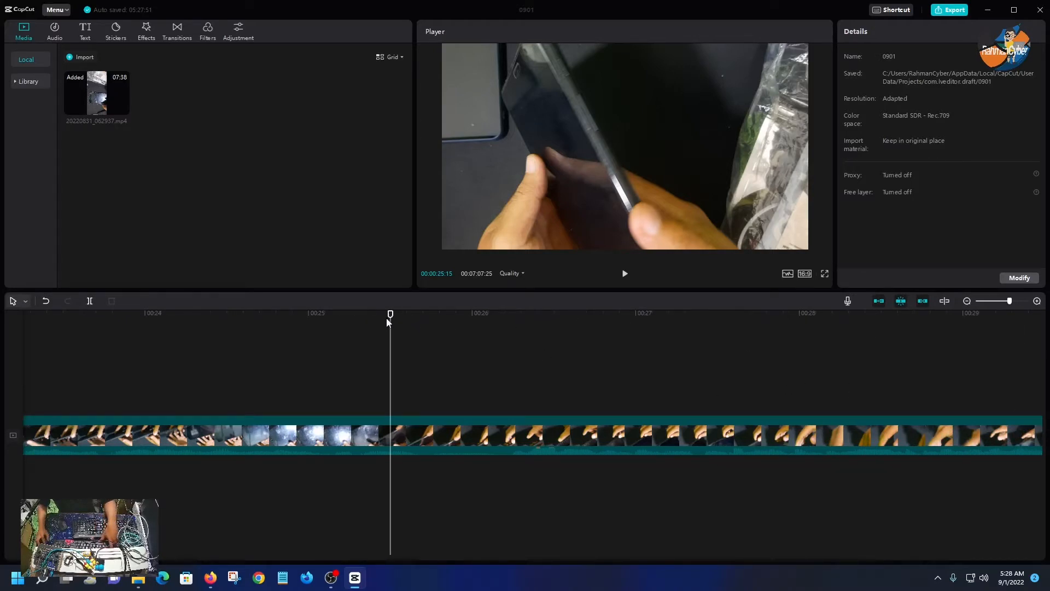
click(200, 315)
key(space)
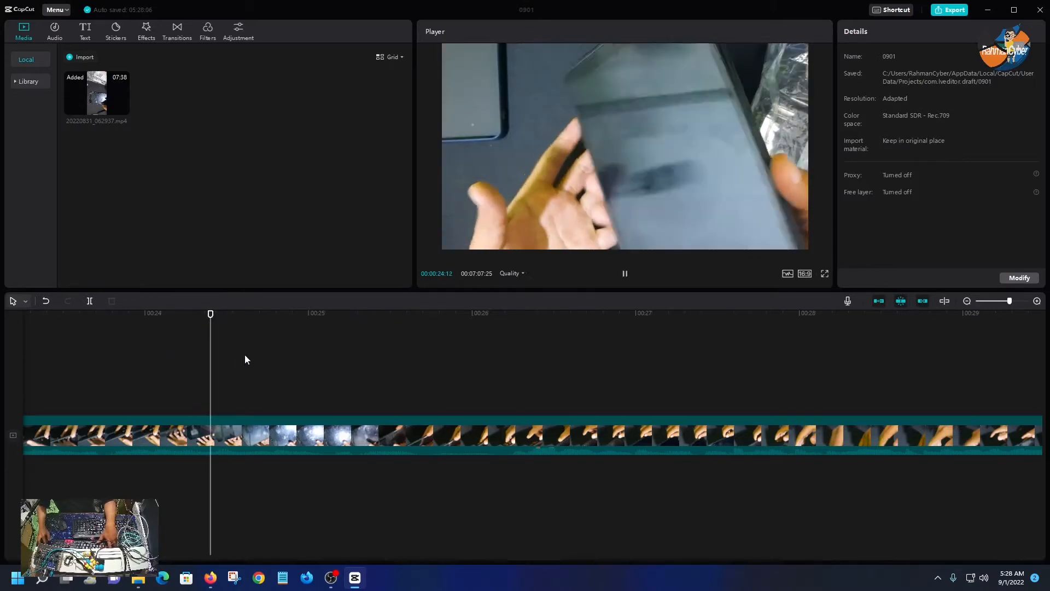
key(space)
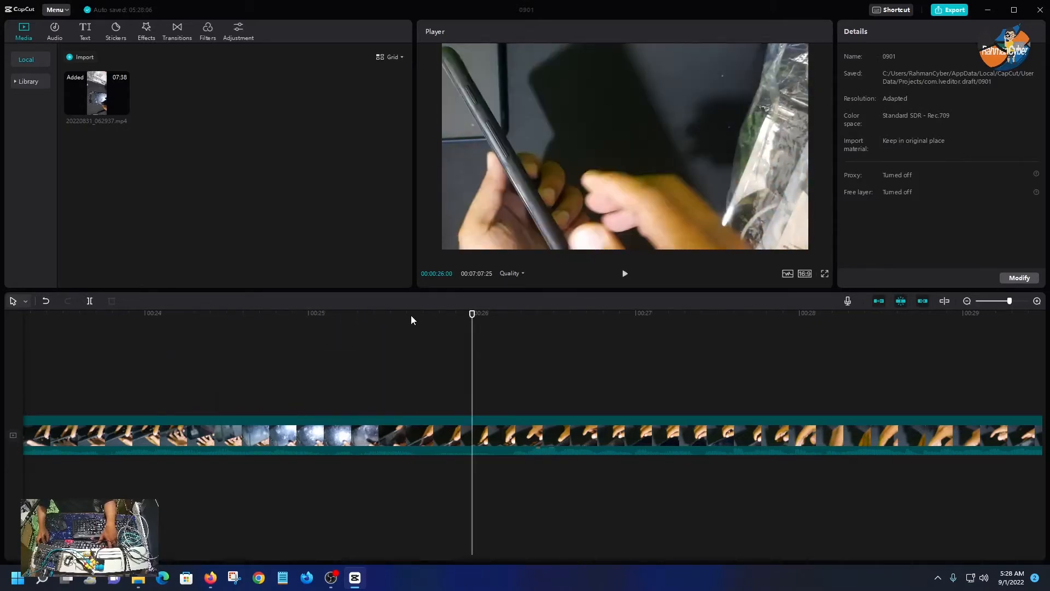
click(418, 314)
key(ctrl+b)
key(space)
key(q)
- Play back the new join near 00:00:25:20 and examine the footage up to about 00:00:31
click(59, 314)
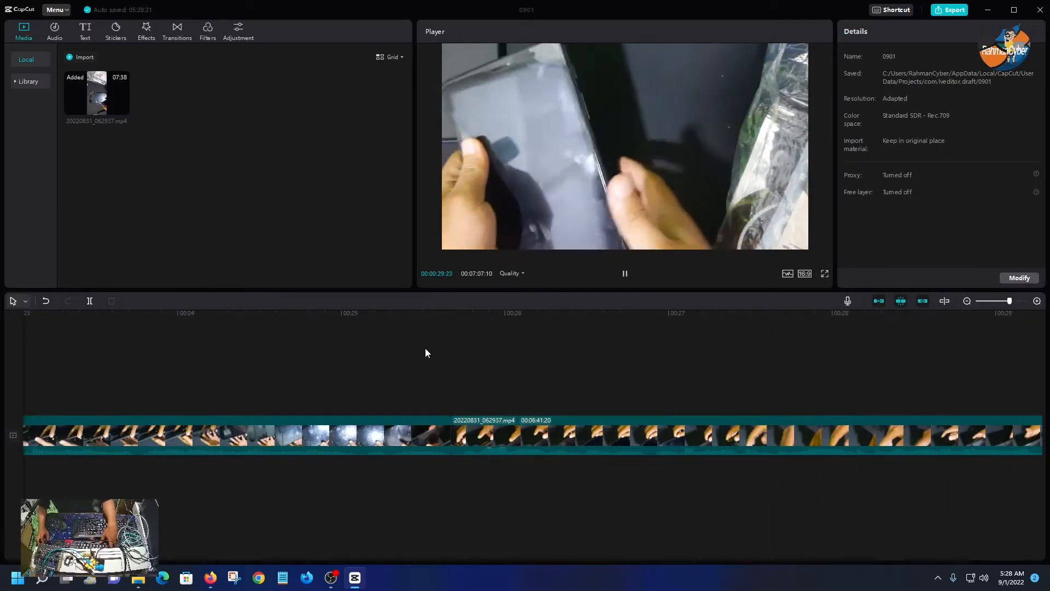
key(space)
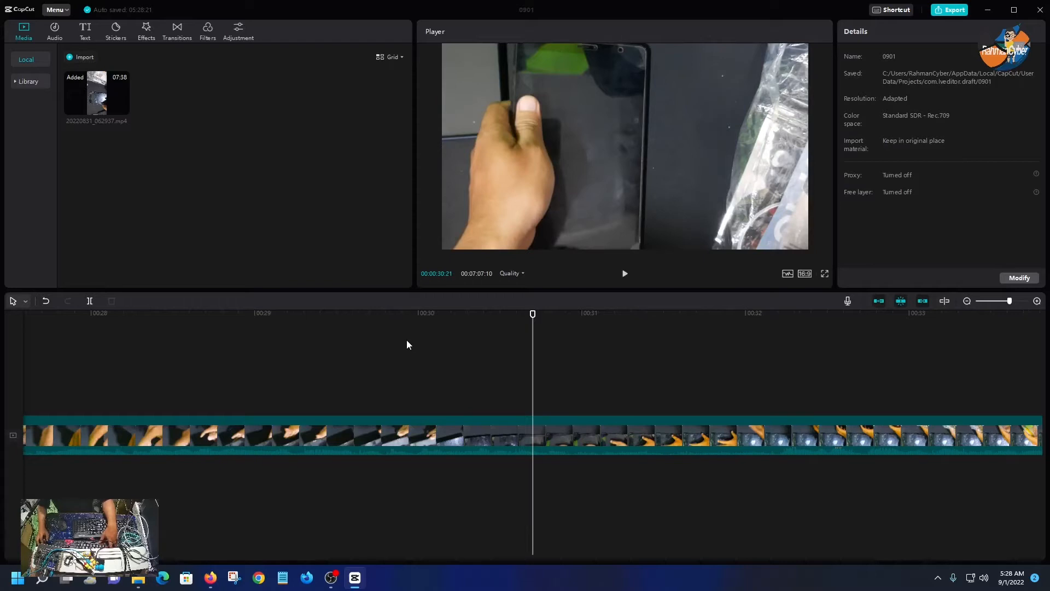
key(space)
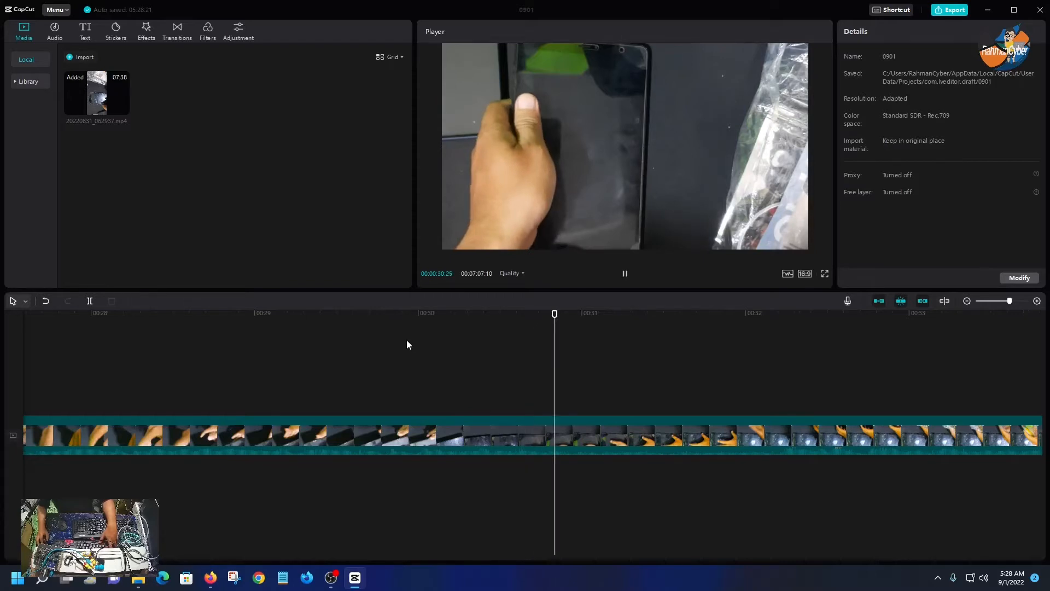
- Replay the footage around 00:00:31 and cut out the section between about 00:00:31:18 and 00:00:32:05
click(643, 317)
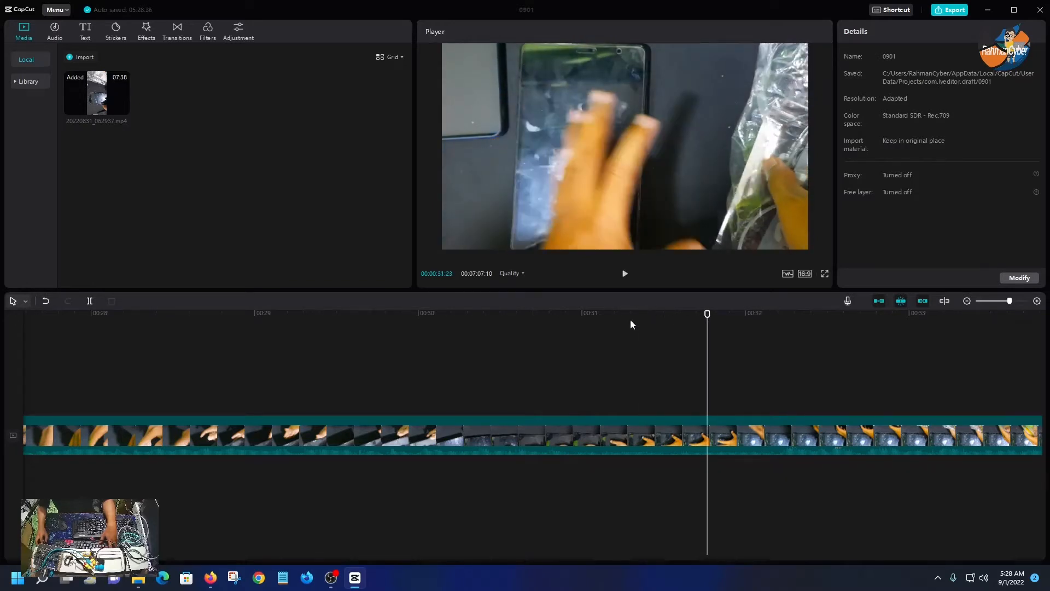
click(631, 315)
key(space)
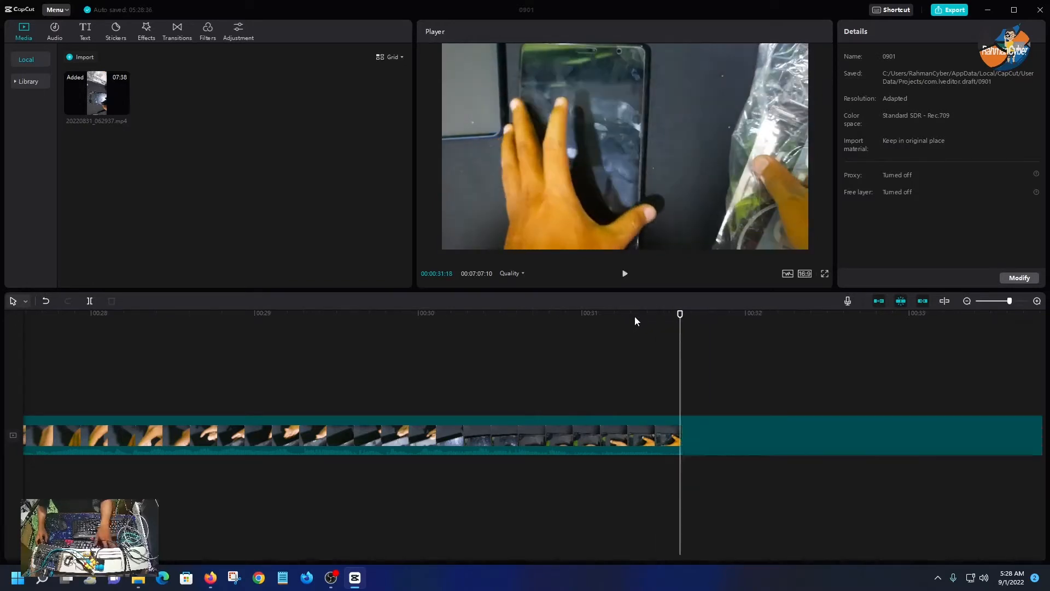
key(space)
key(space)
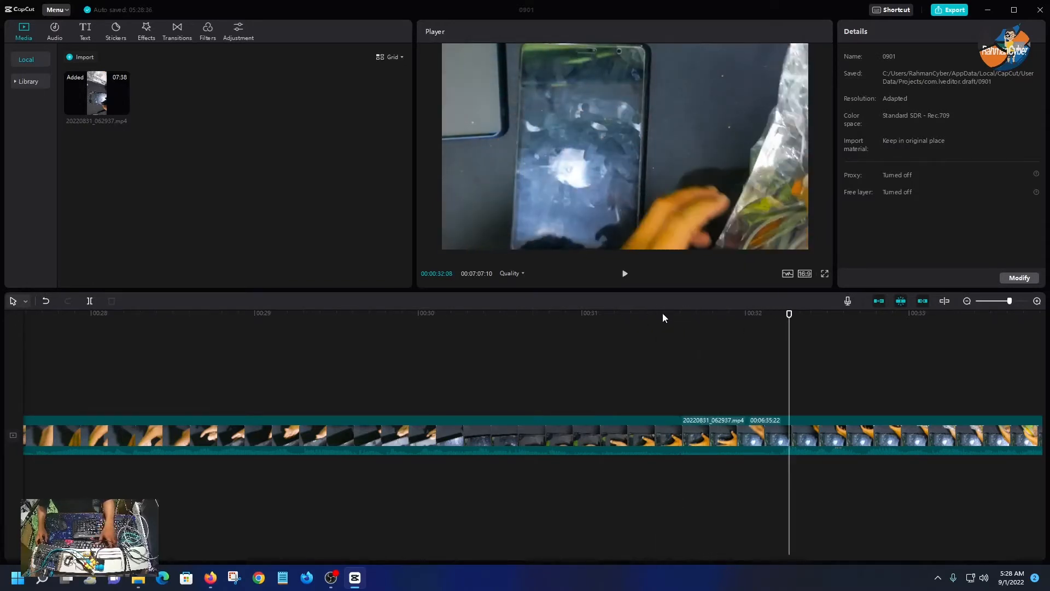
click(774, 316)
key(space)
click(774, 315)
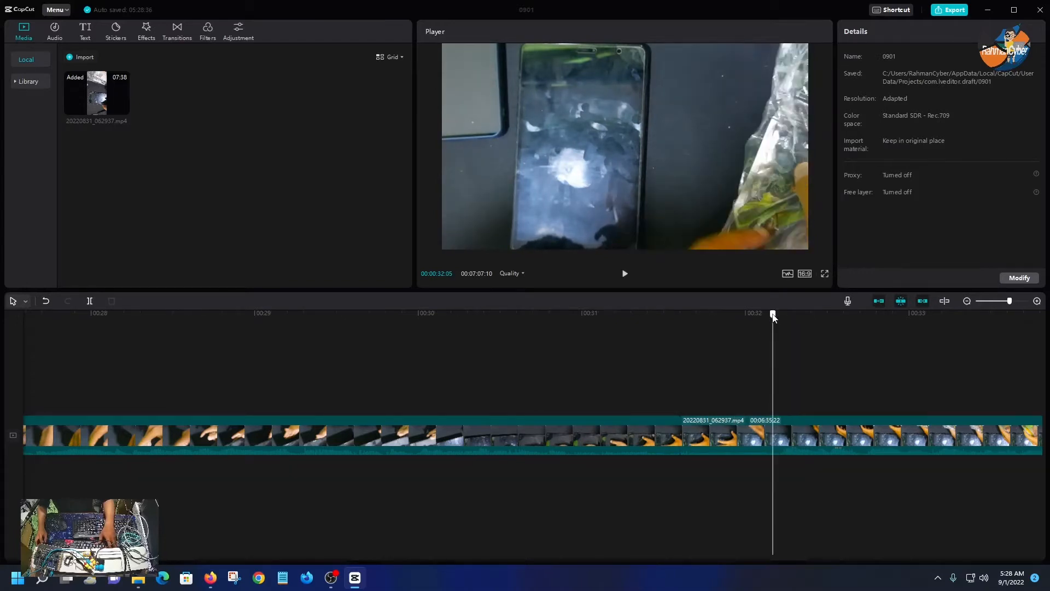
key(q)
- Play back the join near 00:00:31:18 and watch the footage up to about 00:00:43
click(585, 314)
key(space)
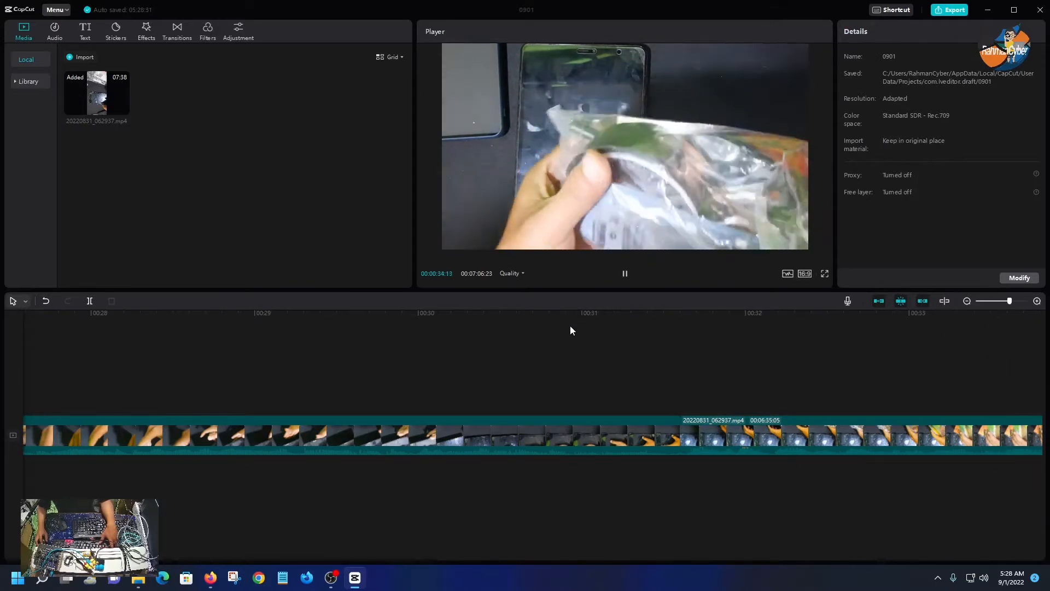
key(space)
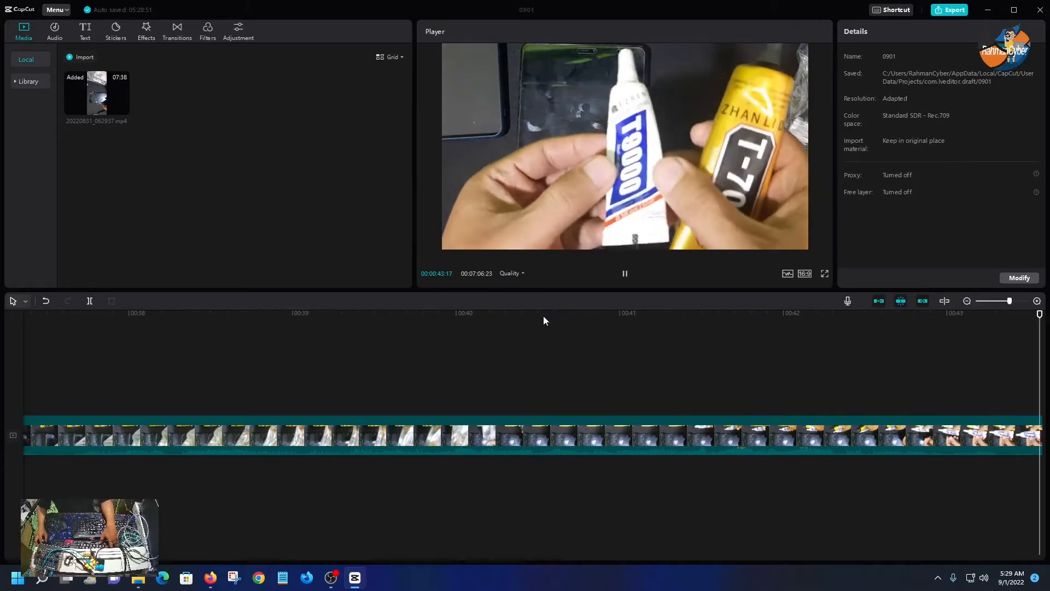
- Split the clip at about 00:00:43:11 and 00:00:43:23, and delete the short segment between the splits
click(348, 313)
key(space)
key(space)
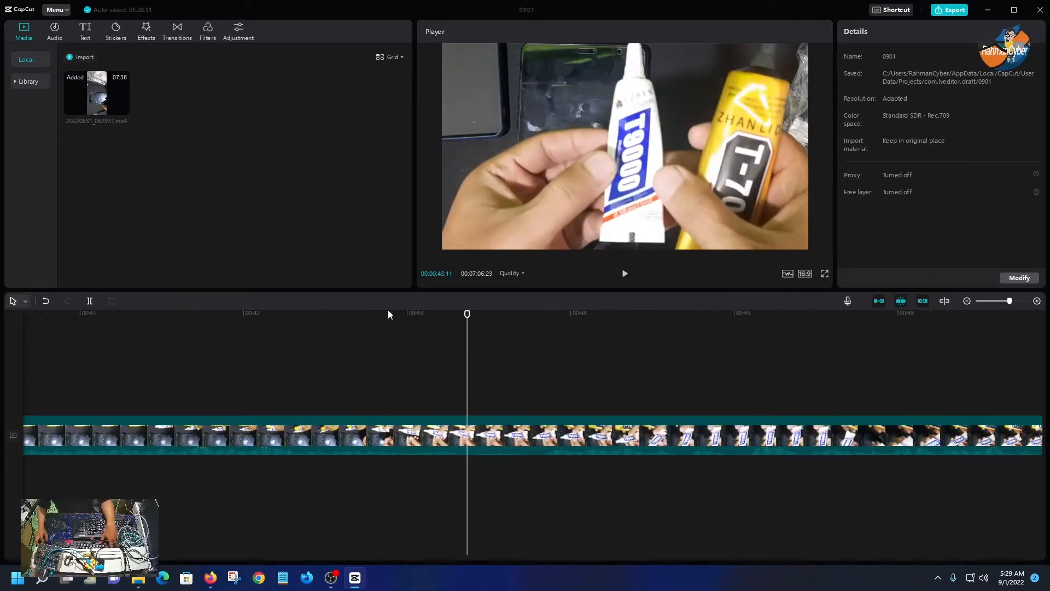
key(ctrl+b)
key(space)
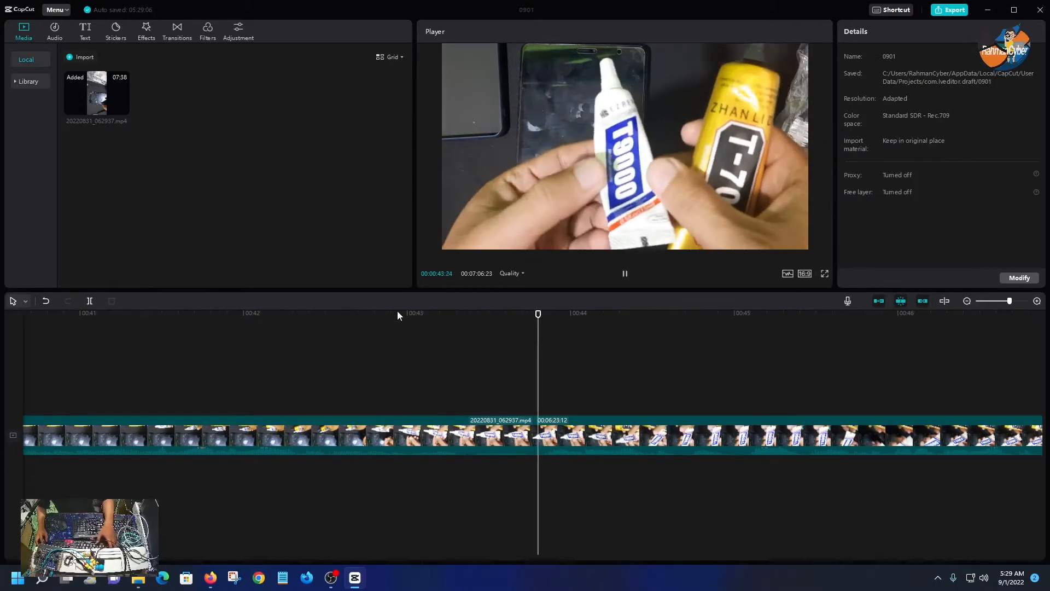
key(space)
click(532, 314)
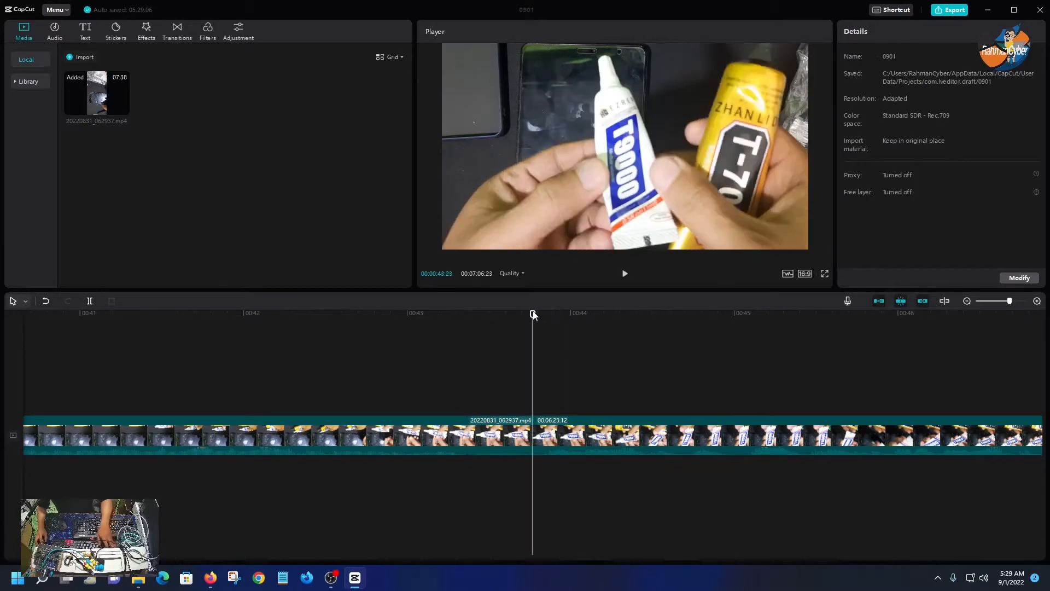
click(507, 437)
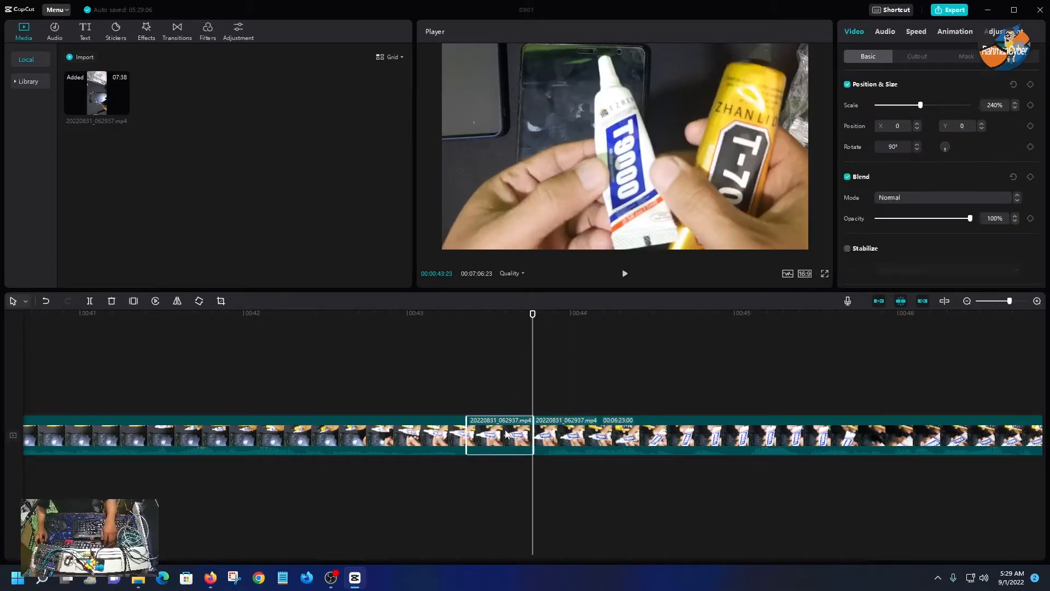
key(Delete)
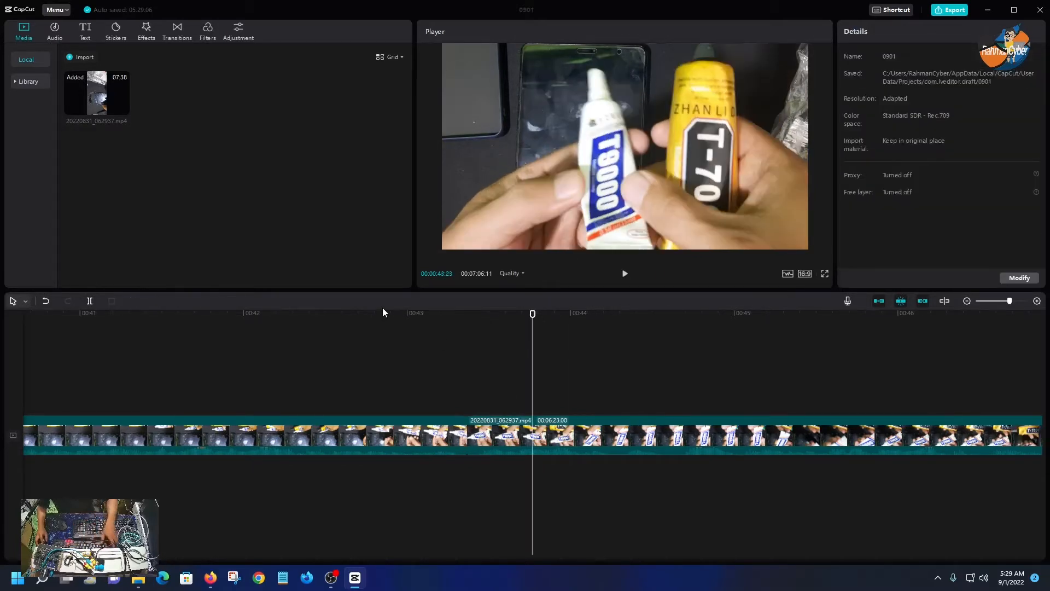
- Review the join at 00:00:43, then cut out the section between about 00:00:47:06 and 00:00:47:17
click(368, 315)
key(space)
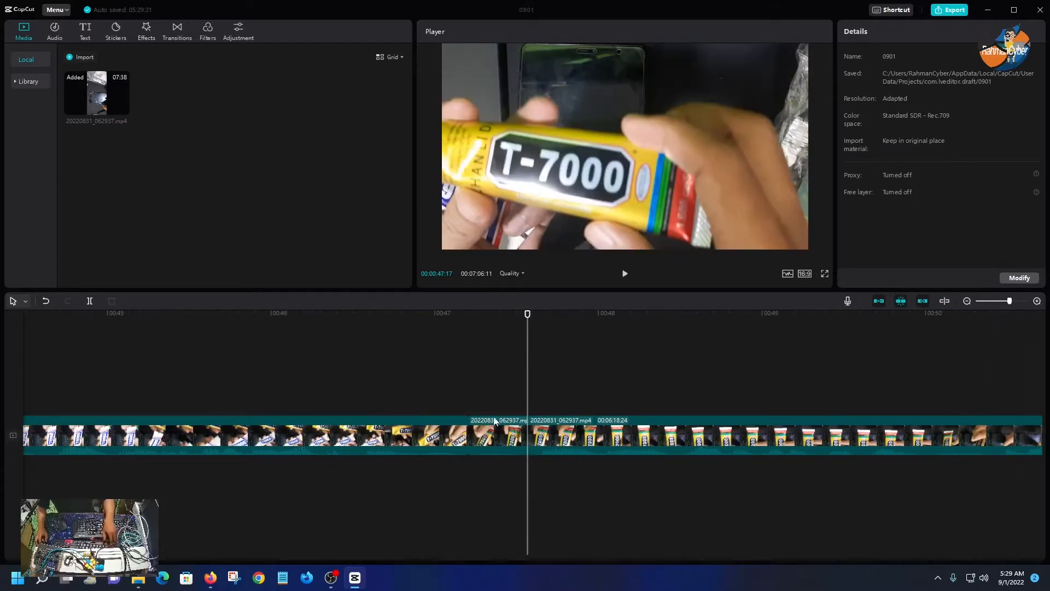
click(495, 425)
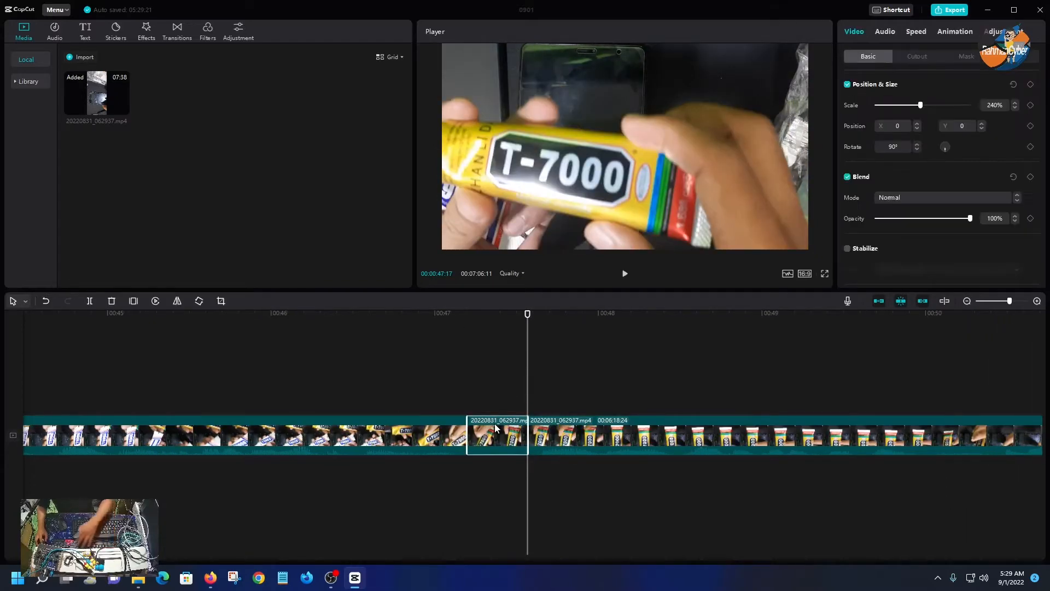
key(Delete)
- Play on from 00:00:47:17 and cut out the 15 frames starting at about 00:00:49:17
scroll(494, 439, up, 1)
scroll(497, 438, up, 1)
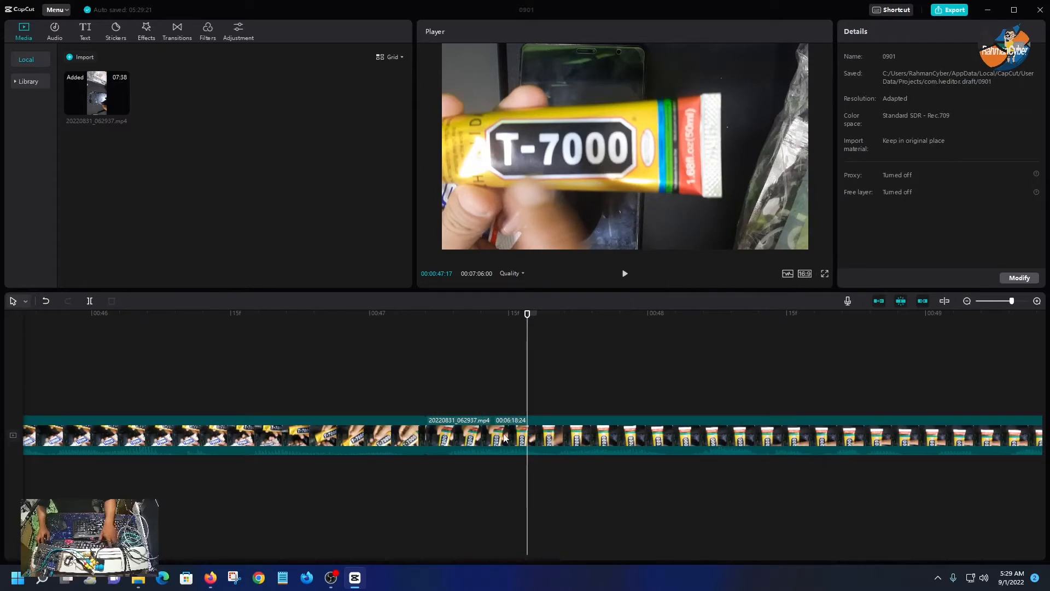
key(space)
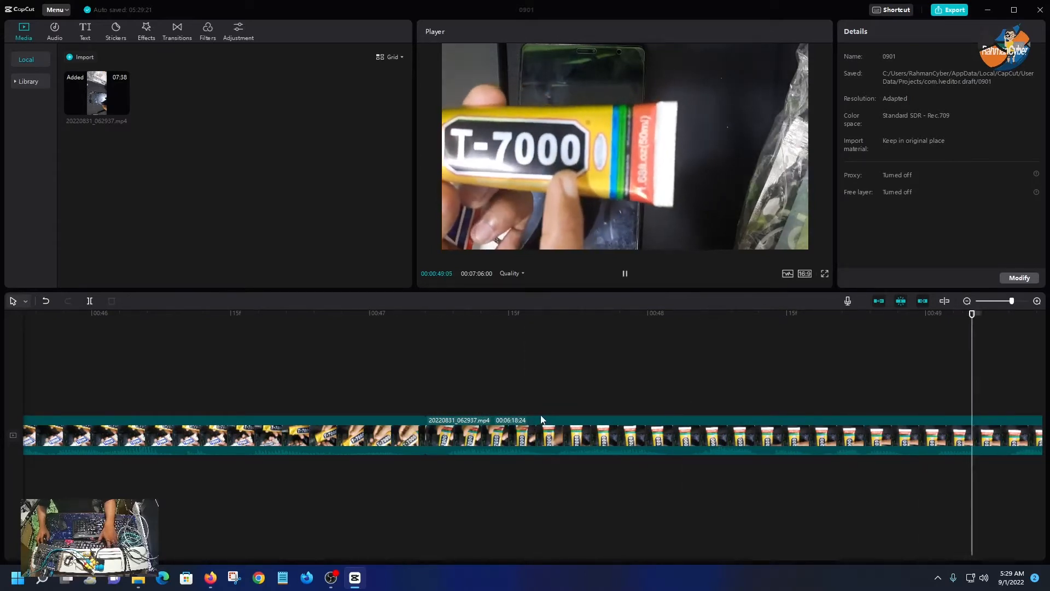
key(space)
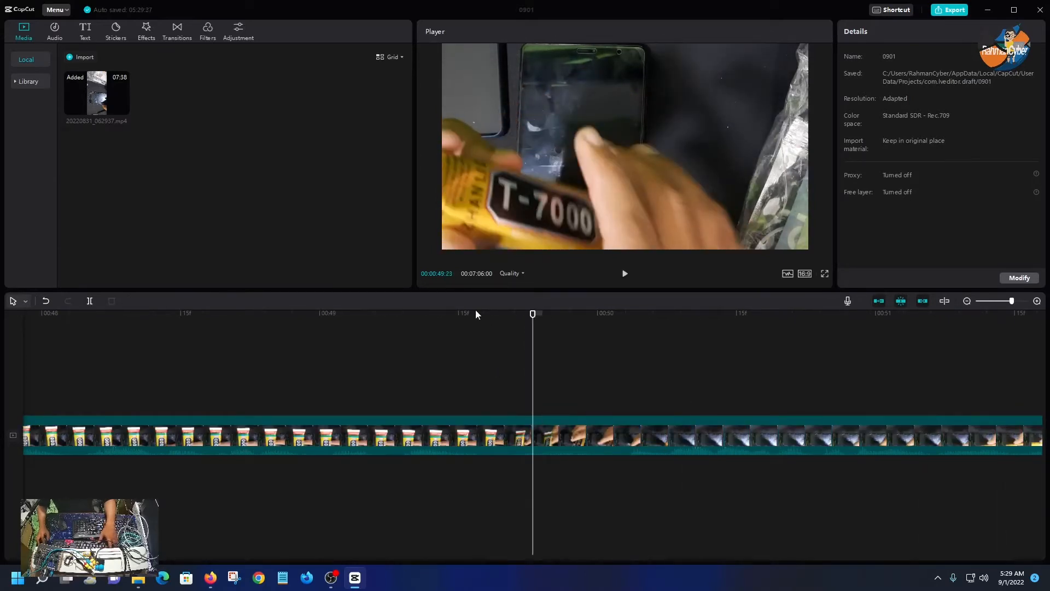
click(445, 312)
key(space)
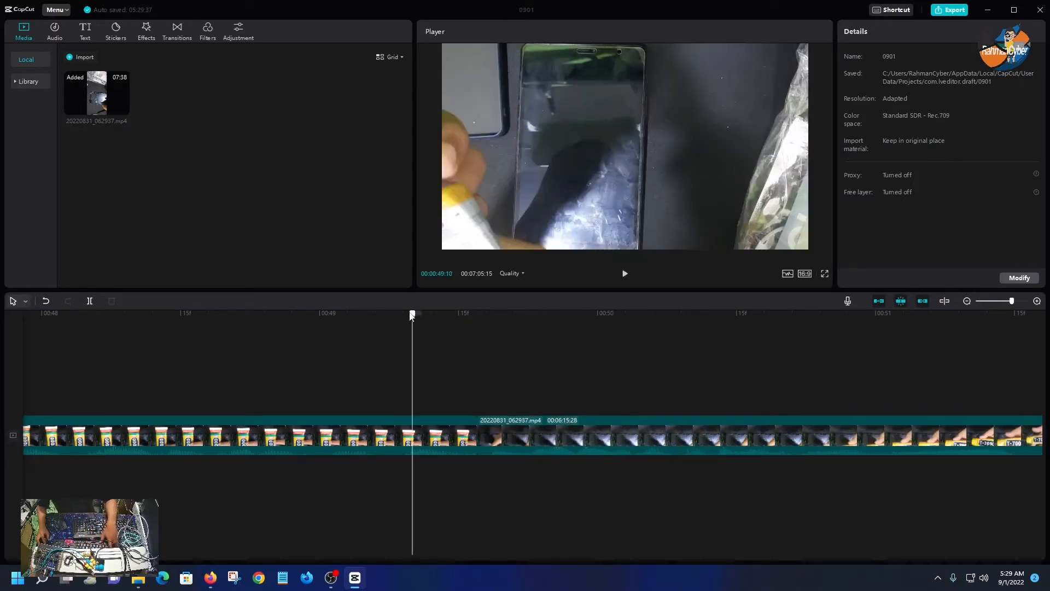
- Play back the join near 00:00:49:17 and examine the footage up to about 00:00:55:22
click(411, 313)
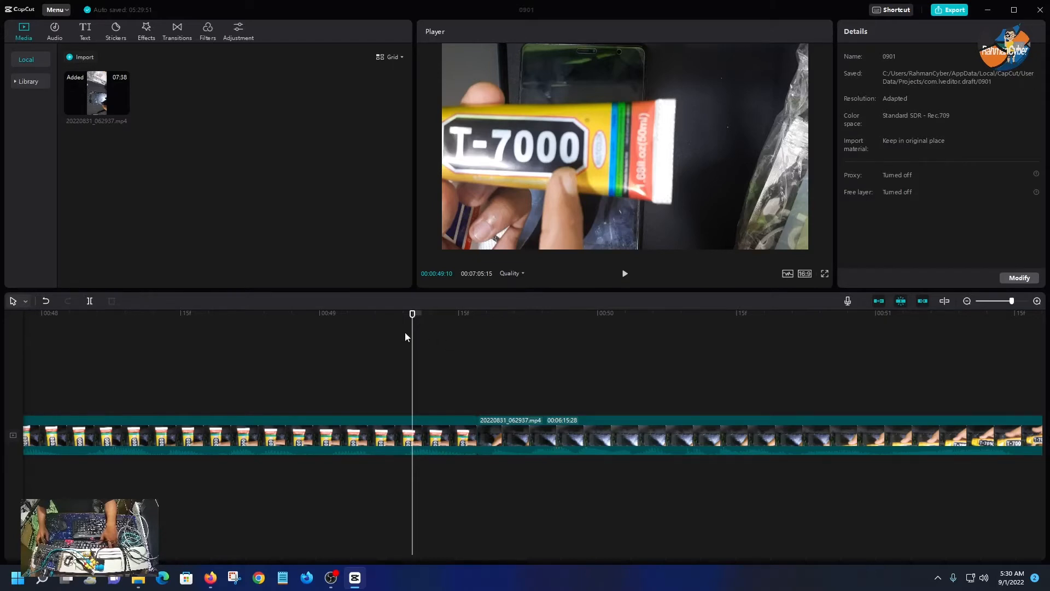
key(space)
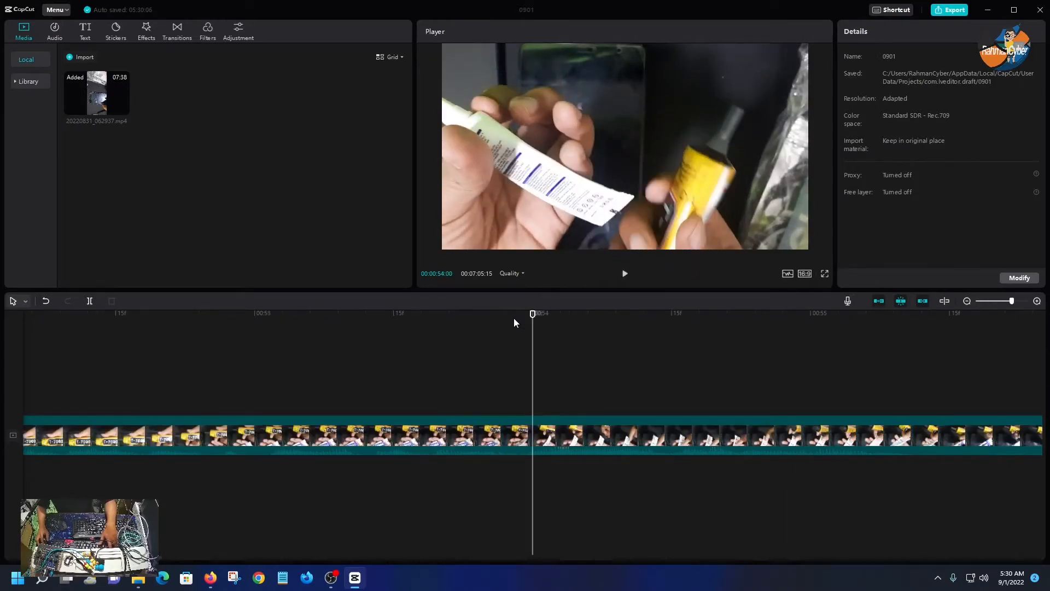
key(space)
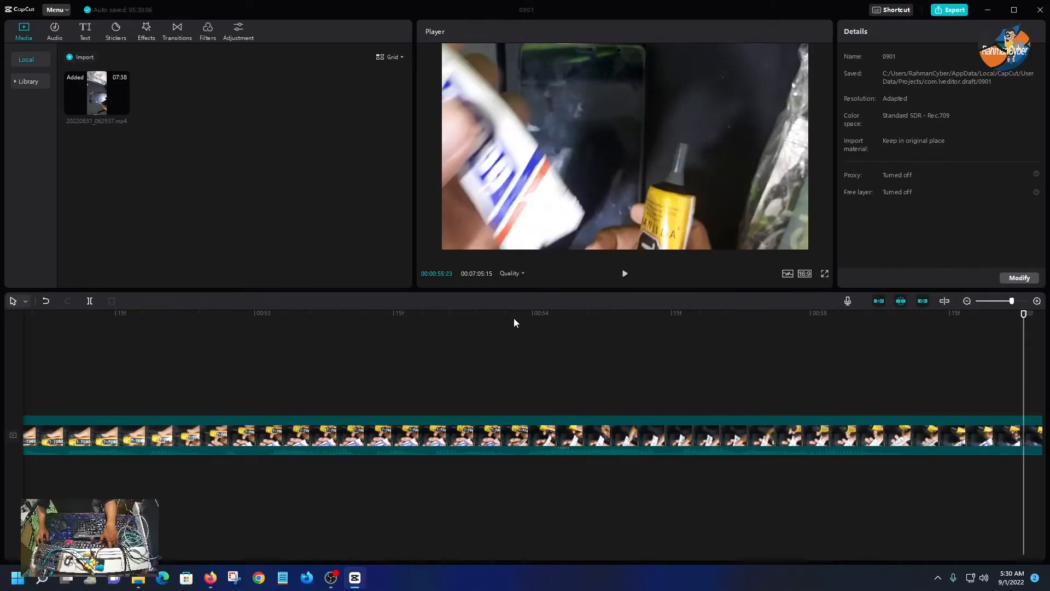
key(Left)
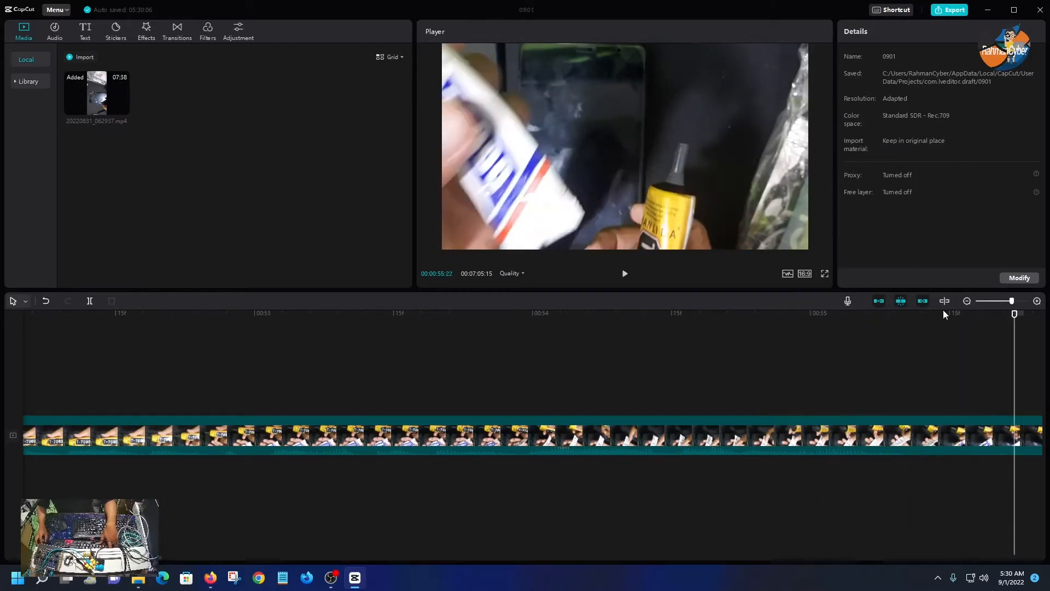
- Replay the footage after 00:00:55 and split the clip at about 00:00:55:16
click(849, 320)
key(Right)
key(Right)
key(Right)
key(Right)
key(Right)
key(Right)
key(Right)
key(Right)
key(Right)
key(Right)
key(Right)
key(Right)
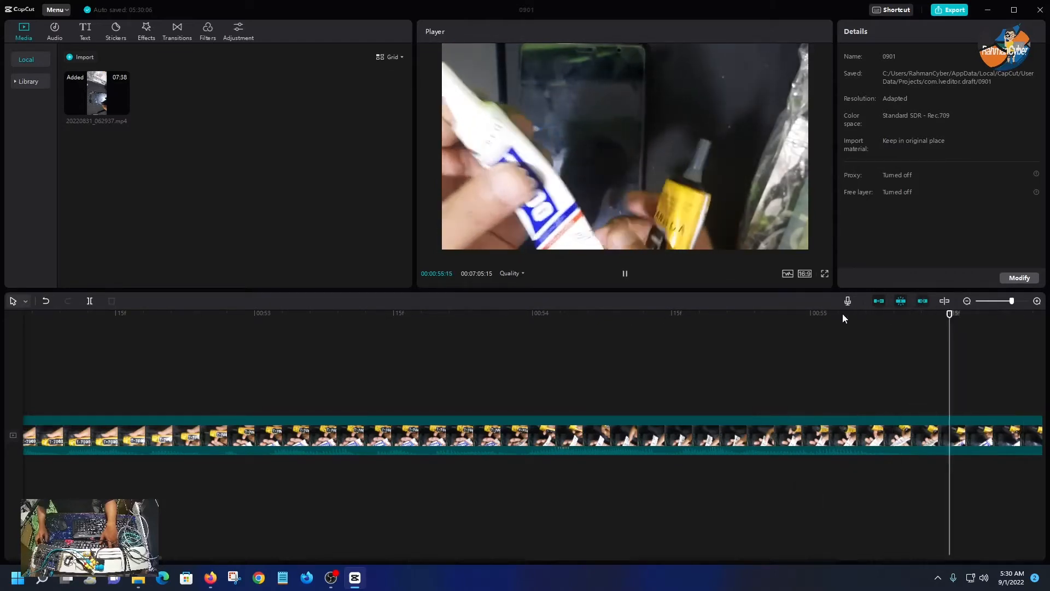
key(space)
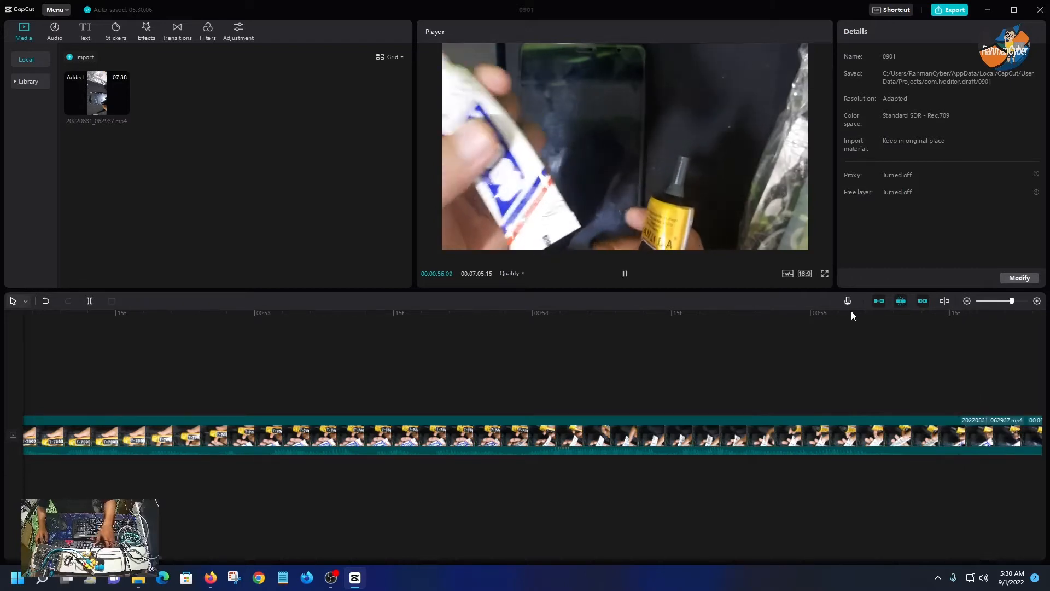
- Split the clip again at 00:00:56:03 and delete the 17-frame segment before that split
click(478, 314)
key(space)
click(496, 315)
key(ctrl+b)
click(445, 439)
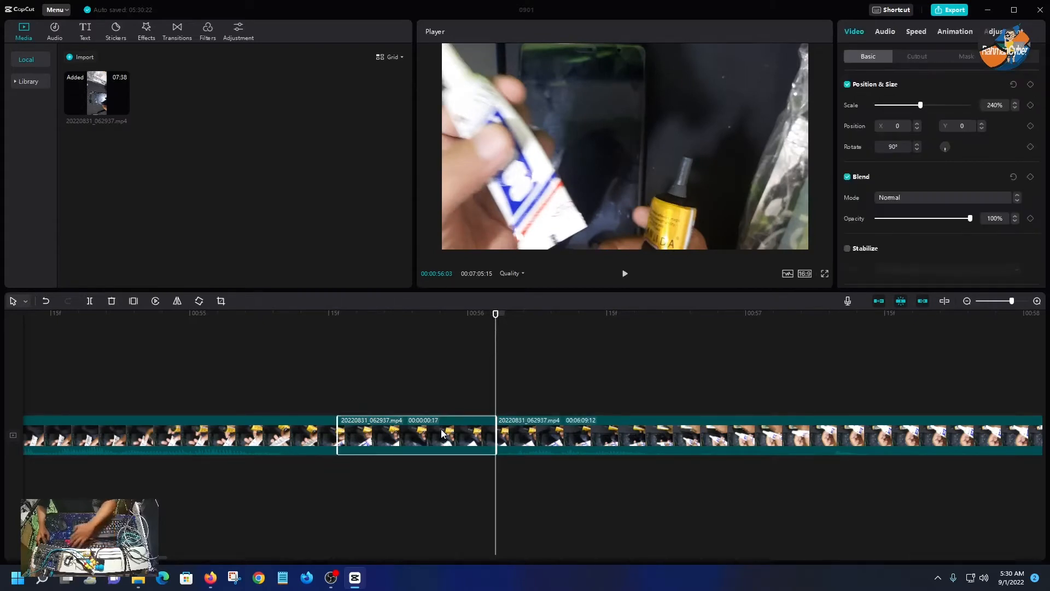
key(Delete)
- Play back the join near 00:00:55:16 and examine the footage up to about 00:01:00
click(281, 314)
key(space)
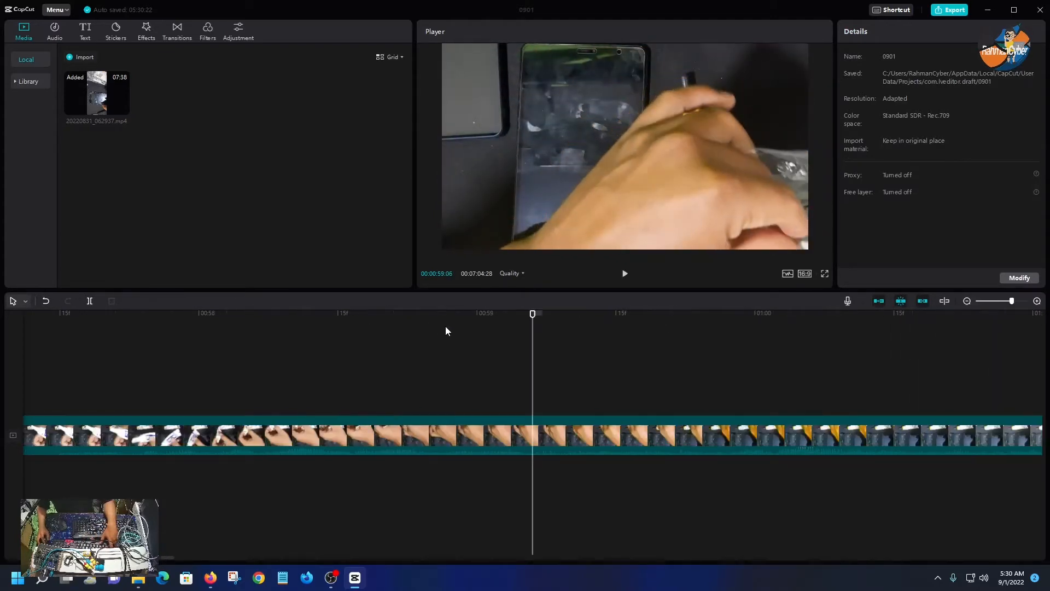
key(space)
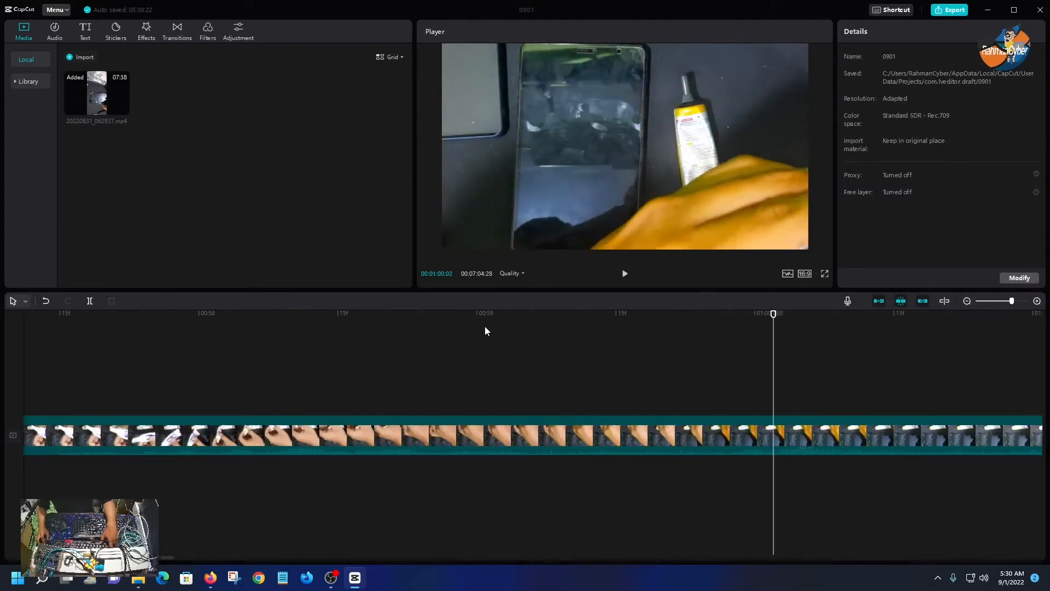
- Replay the footage from about 00:00:59:15 to 00:01:00:01
click(619, 313)
key(space)
click(618, 313)
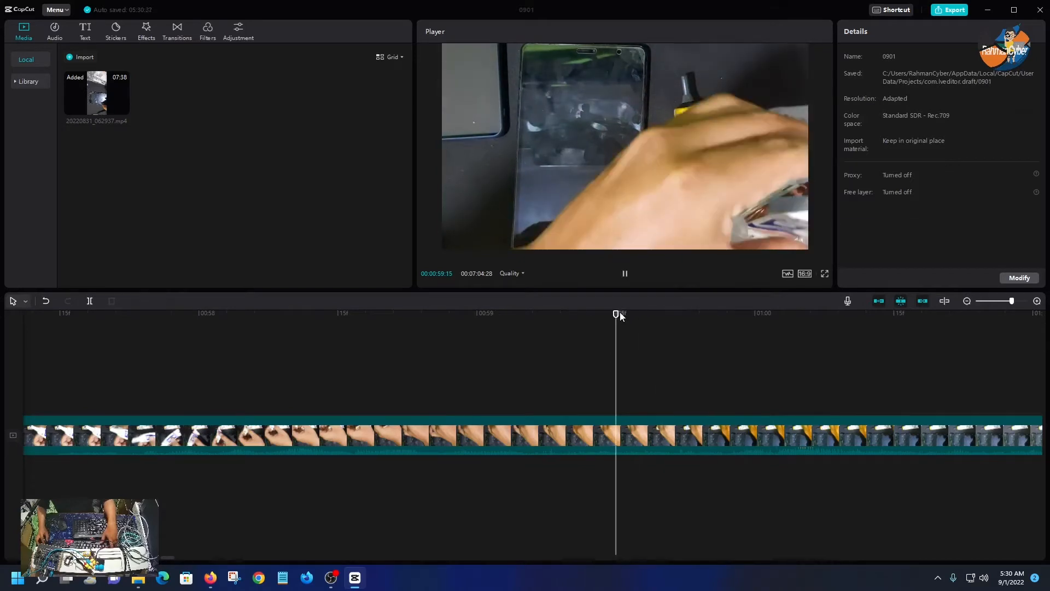
key(space)
key(space)
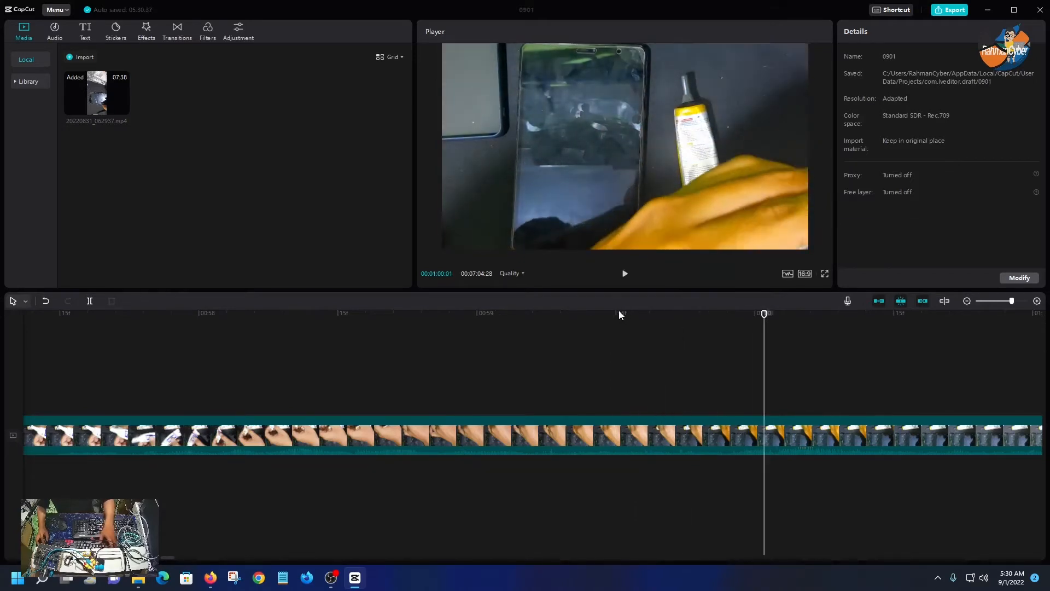
- Split the clip at about 00:00:59:15 and delete the 10-frame segment after that point
click(619, 313)
key(space)
click(616, 314)
key(space)
key(space)
click(582, 314)
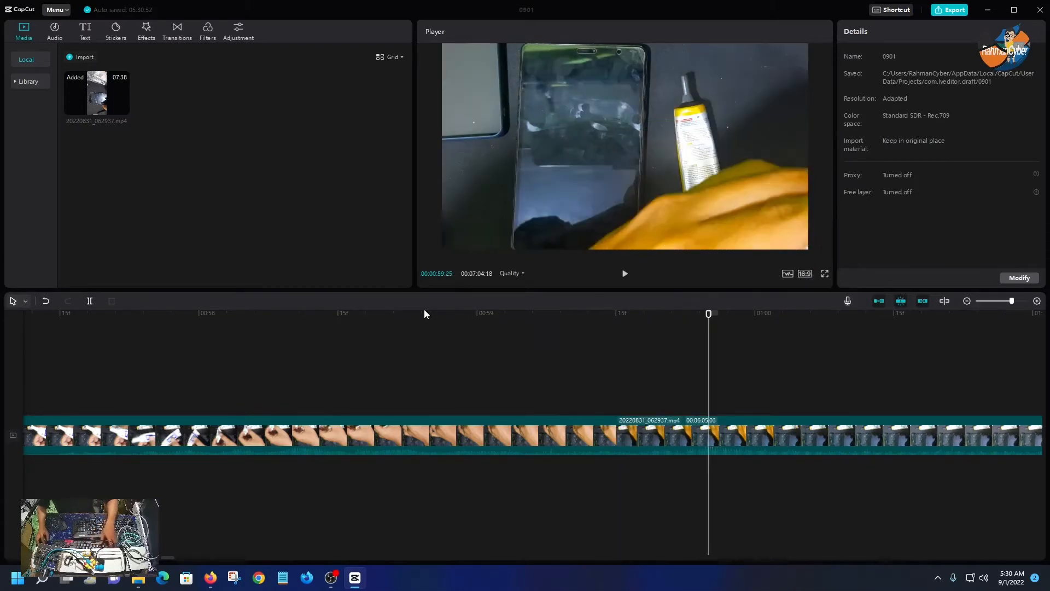
- Play back the join near 00:00:59:15 and examine the footage up to about 00:01:11
click(403, 314)
key(space)
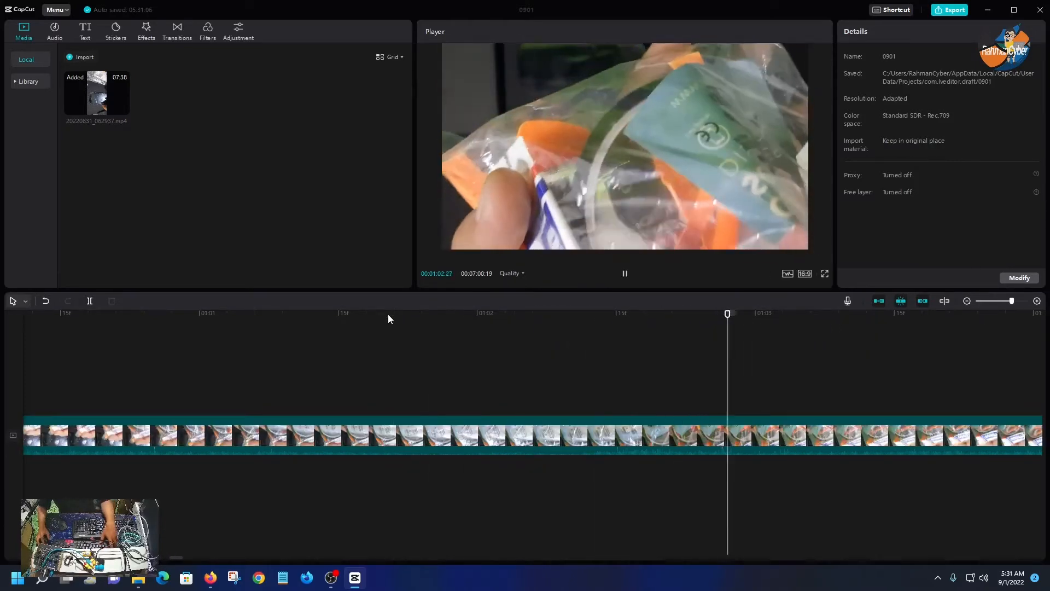
key(space)
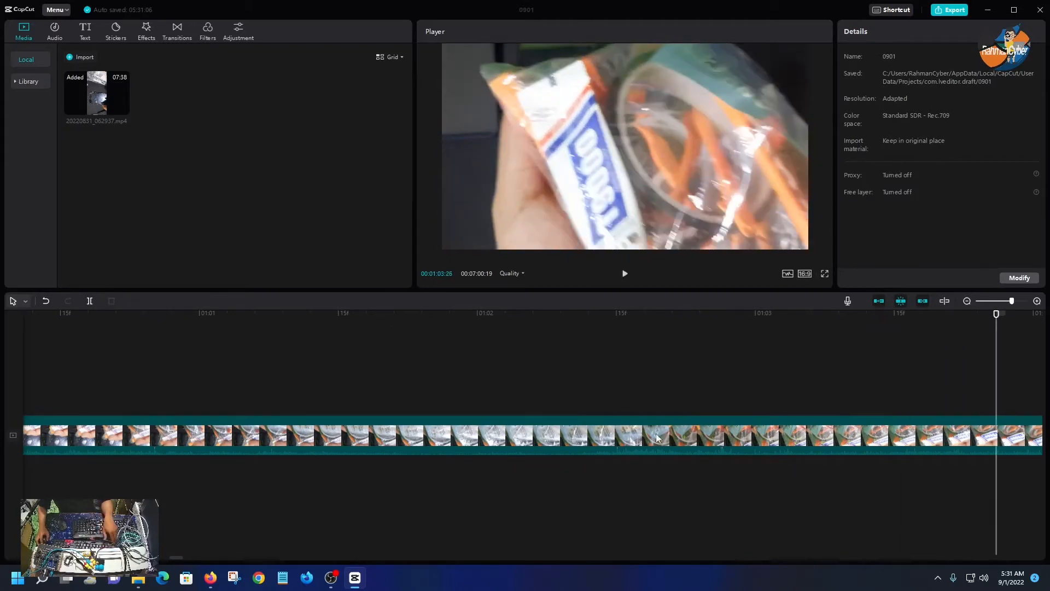
scroll(812, 434, down, 3)
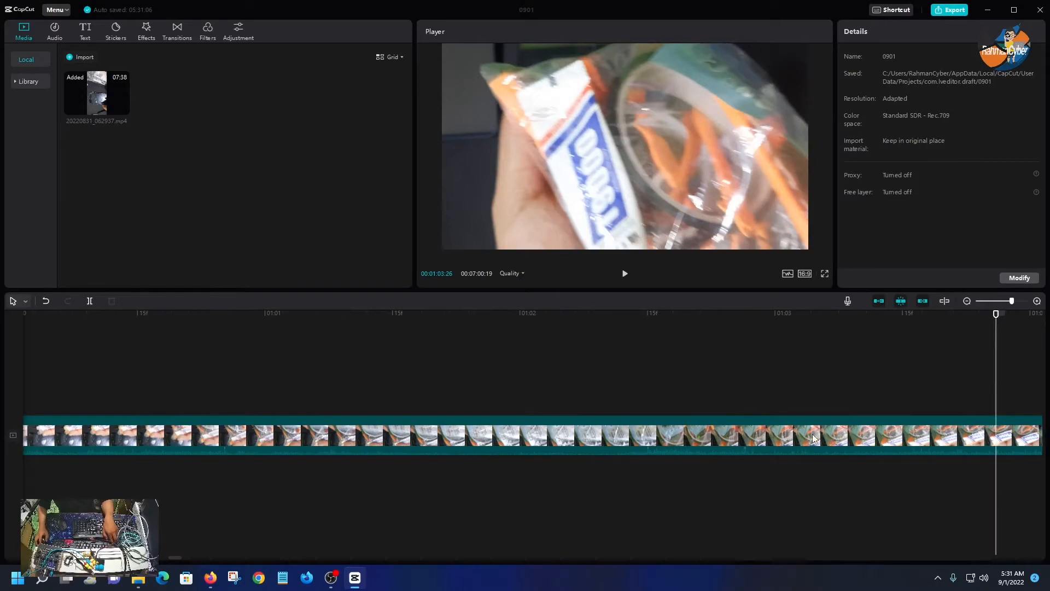
key(space)
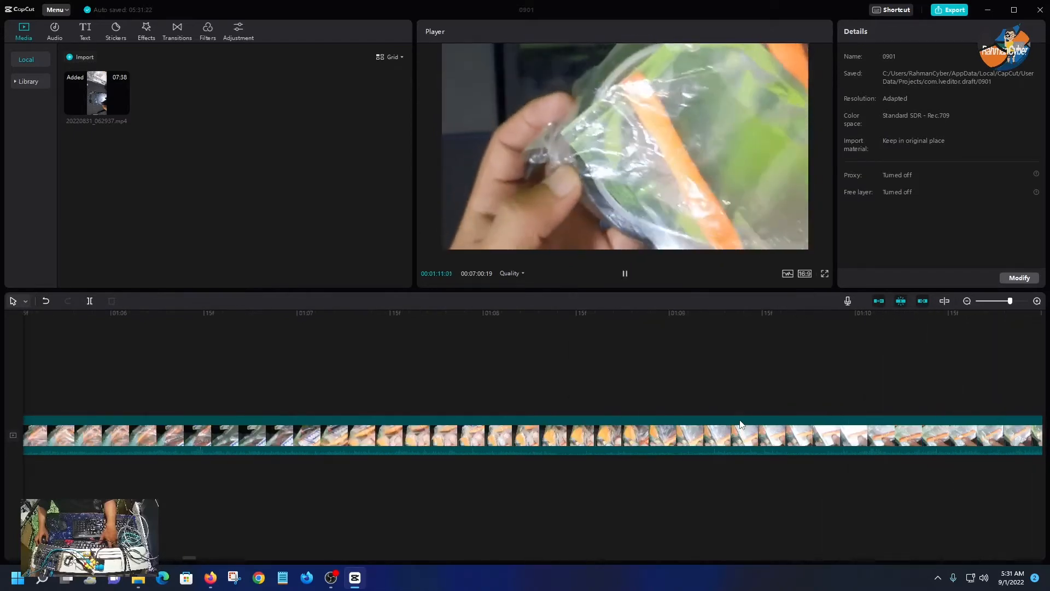
- Review the footage up to about 00:01:17:14 and split the clip at about 00:01:15:25
click(449, 314)
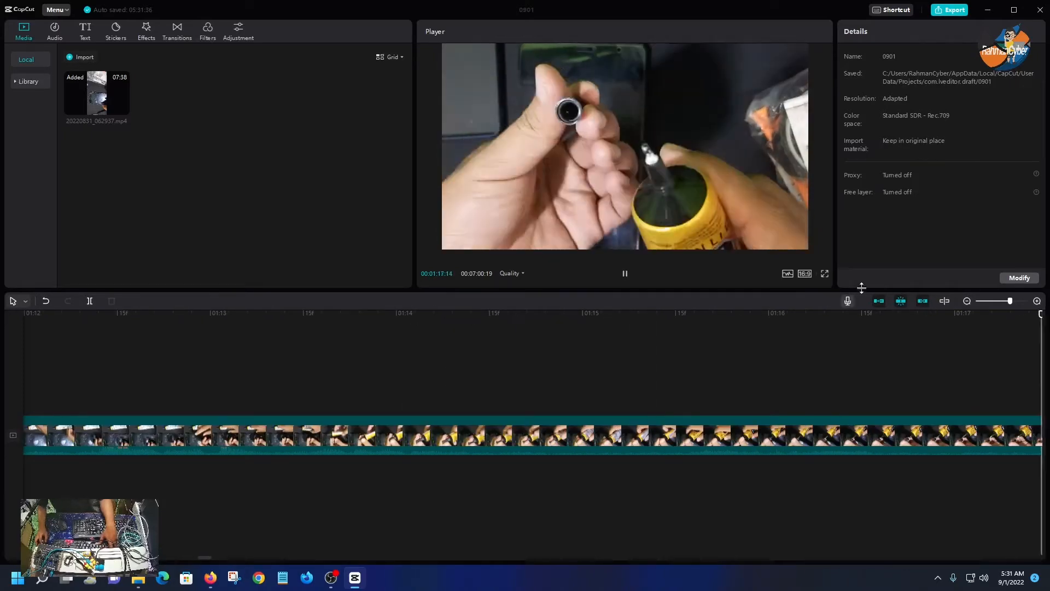
click(738, 315)
key(b)
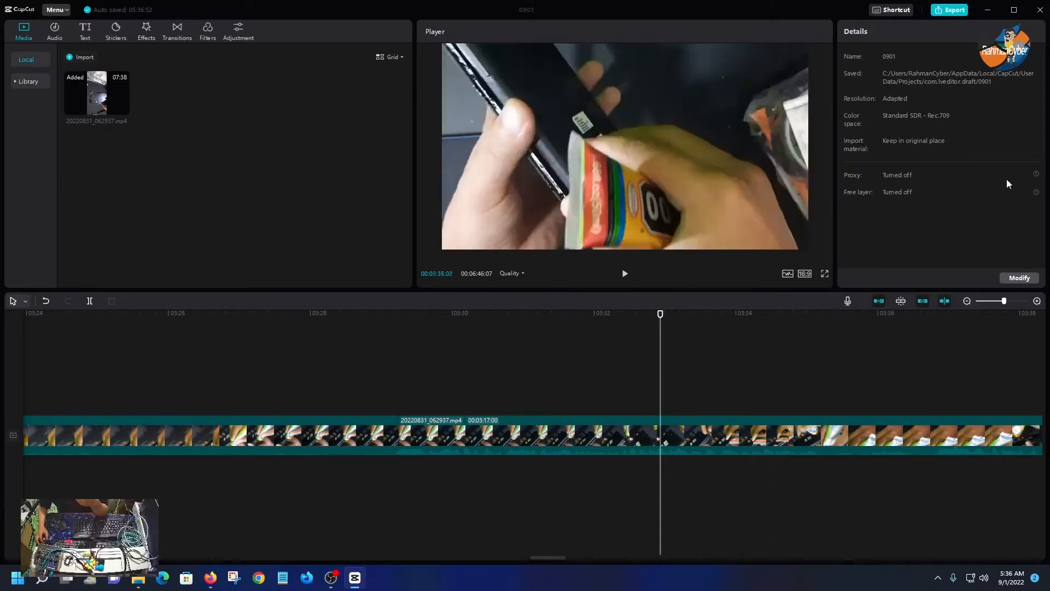
- Close the 0901 project, reopen it from the project list and place the playhead at about 00:02:00
click(1040, 11)
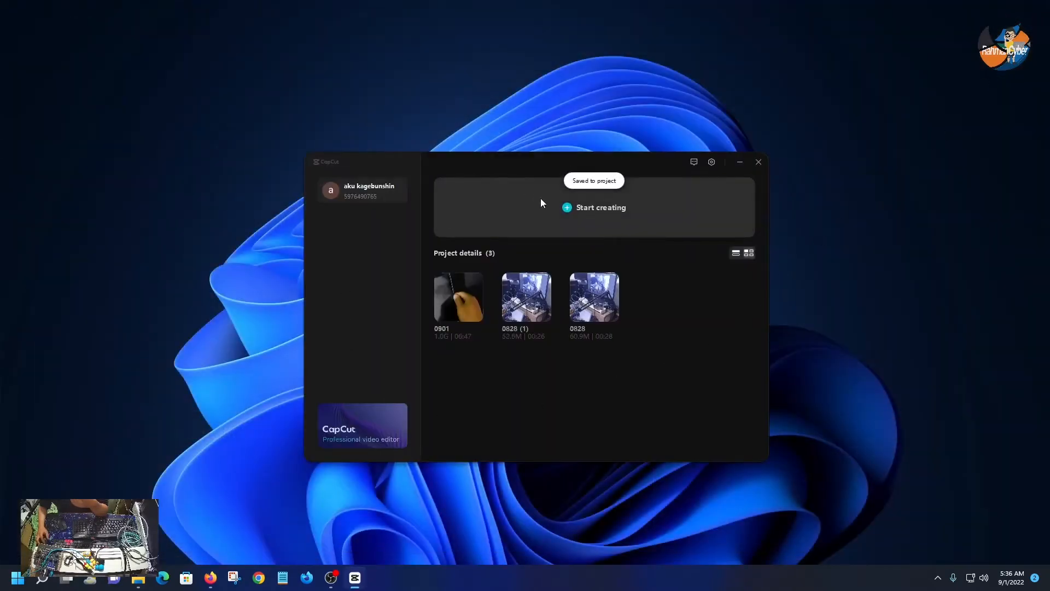
click(454, 305)
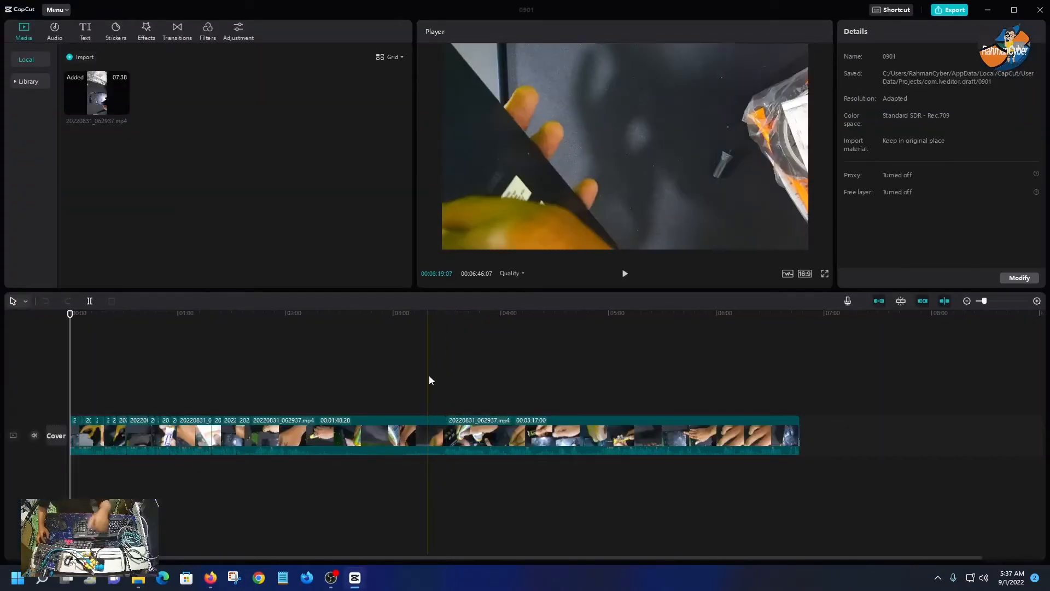
click(289, 314)
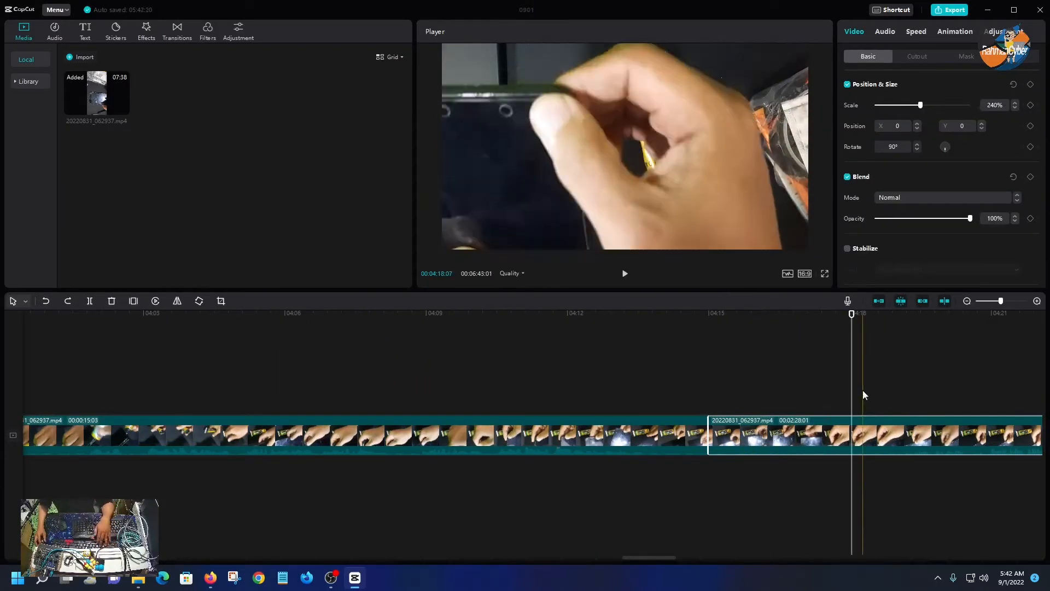
- Close the shortcut list, show the whole edited video on the timeline and return the playhead to 00:00:00:00
click(835, 313)
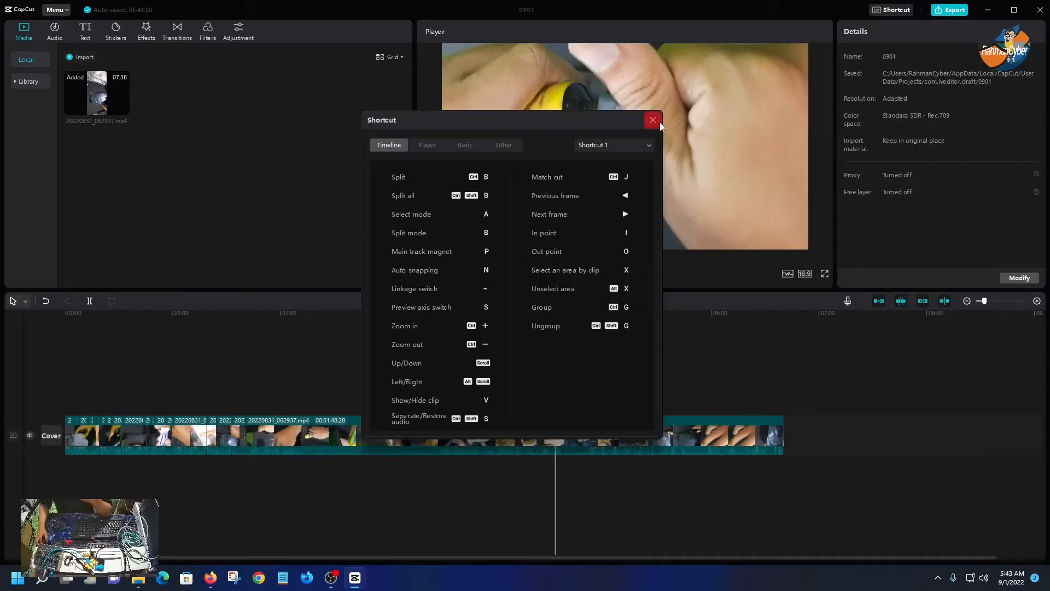
click(653, 120)
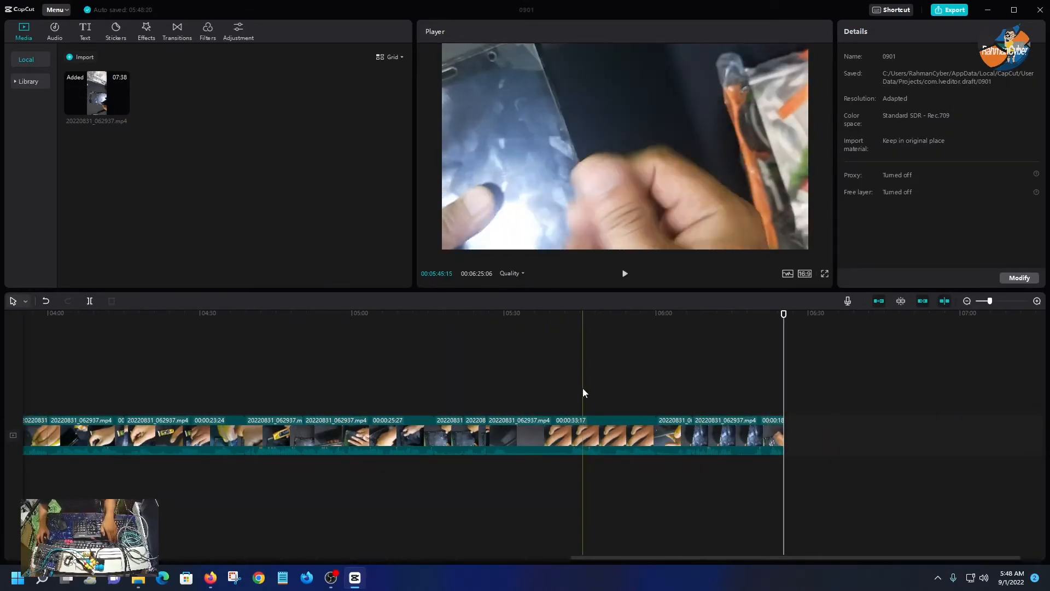
scroll(507, 368, down, 4)
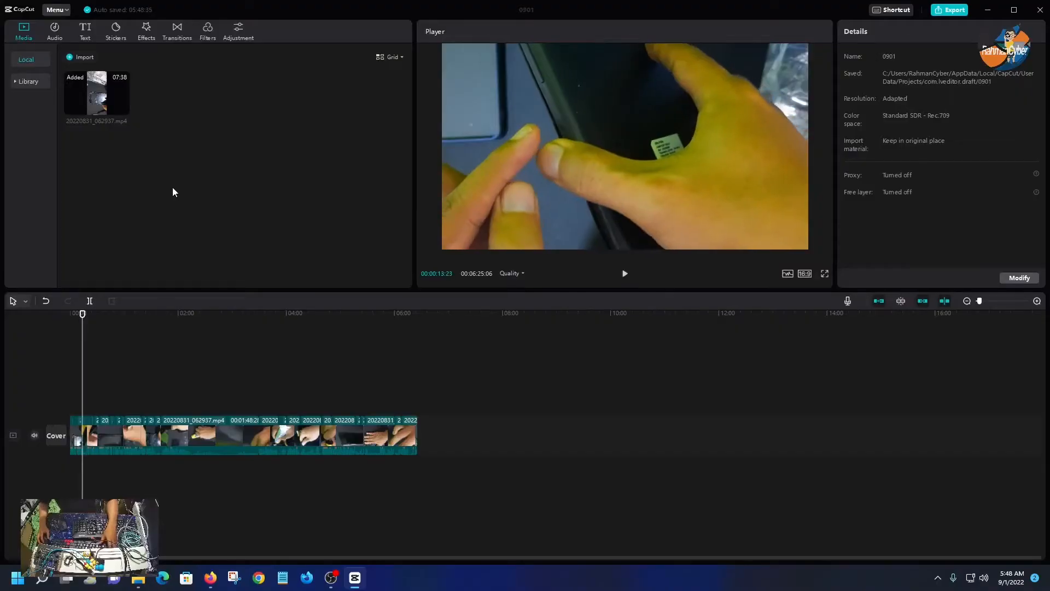
drag(84, 315, 37, 303)
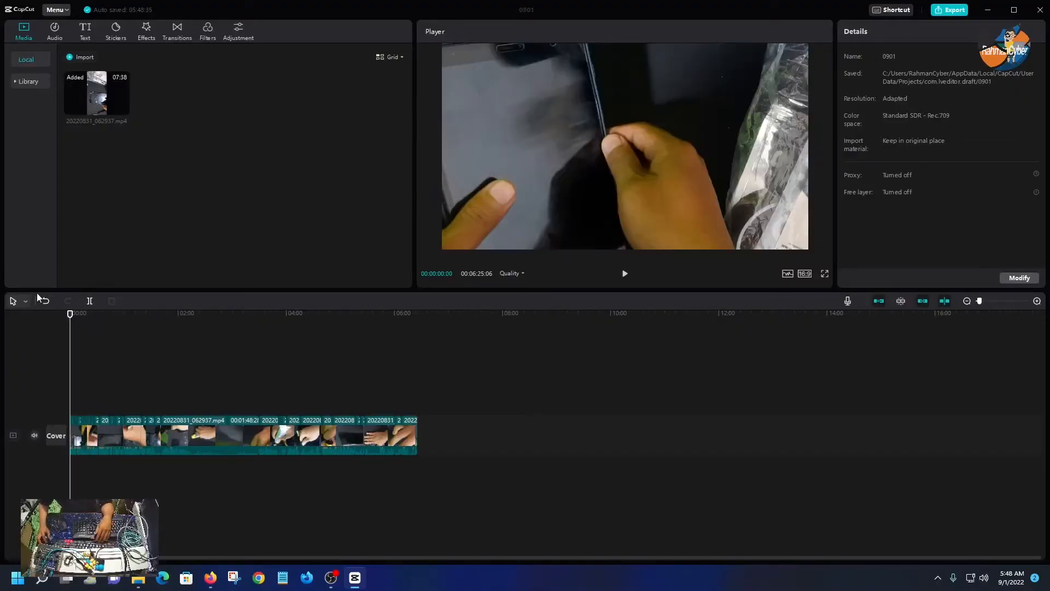
- Add the trending NEVER GIVE UP text template at the start of the timeline
click(84, 29)
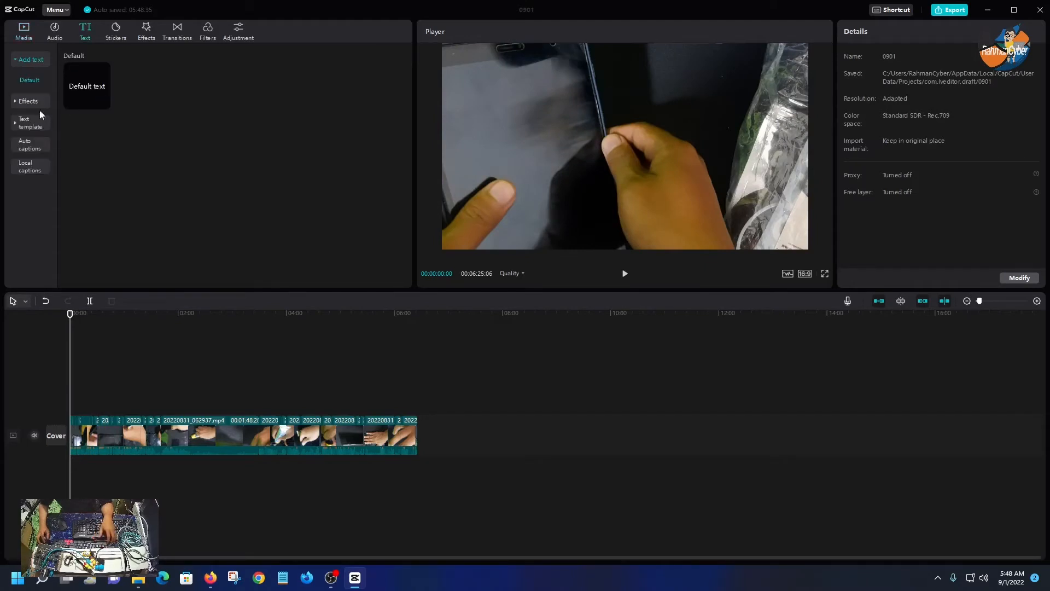
click(29, 101)
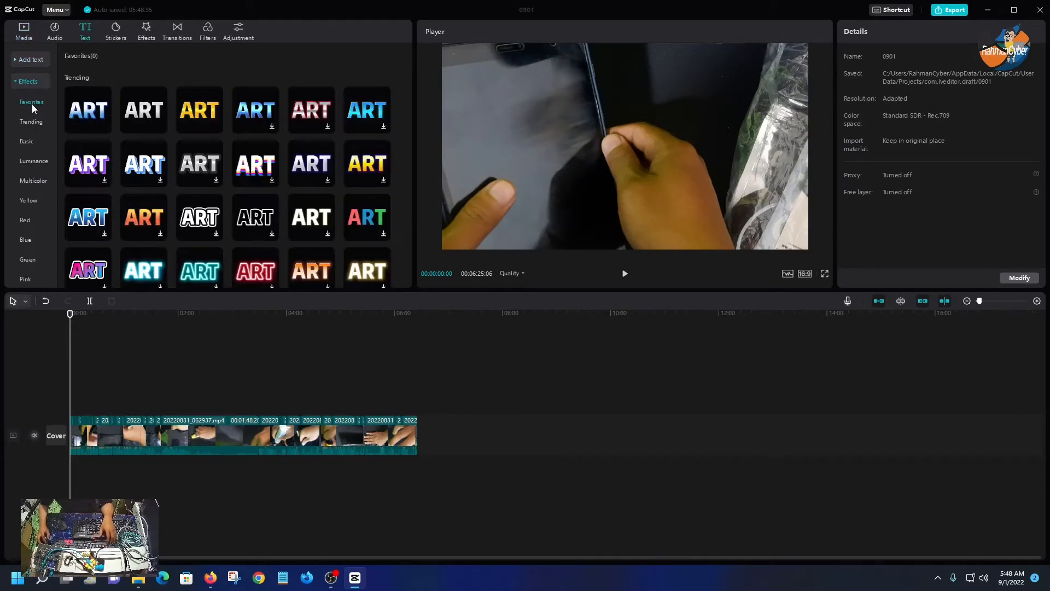
click(29, 83)
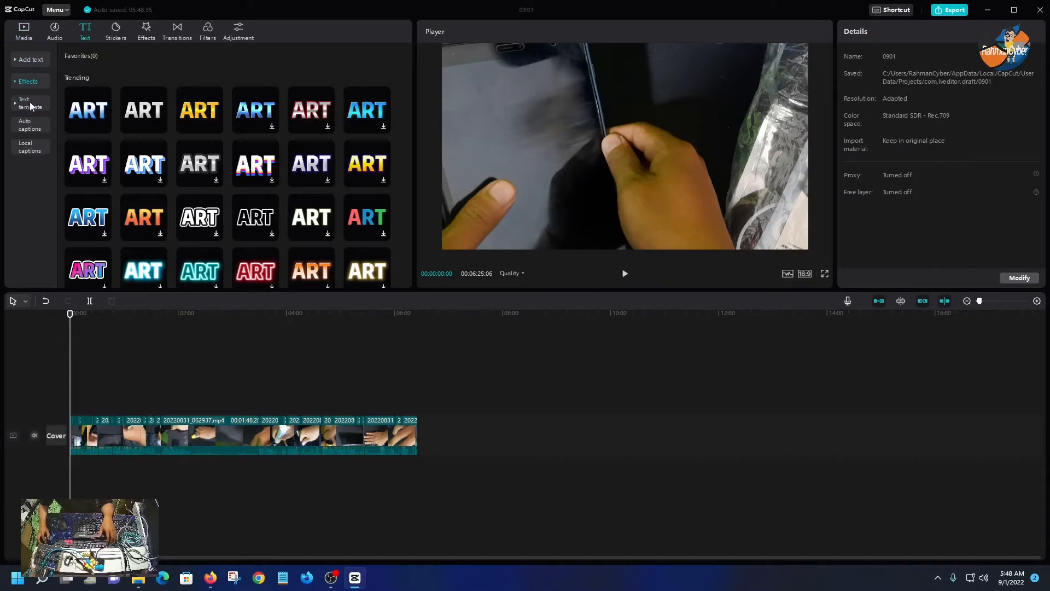
click(31, 106)
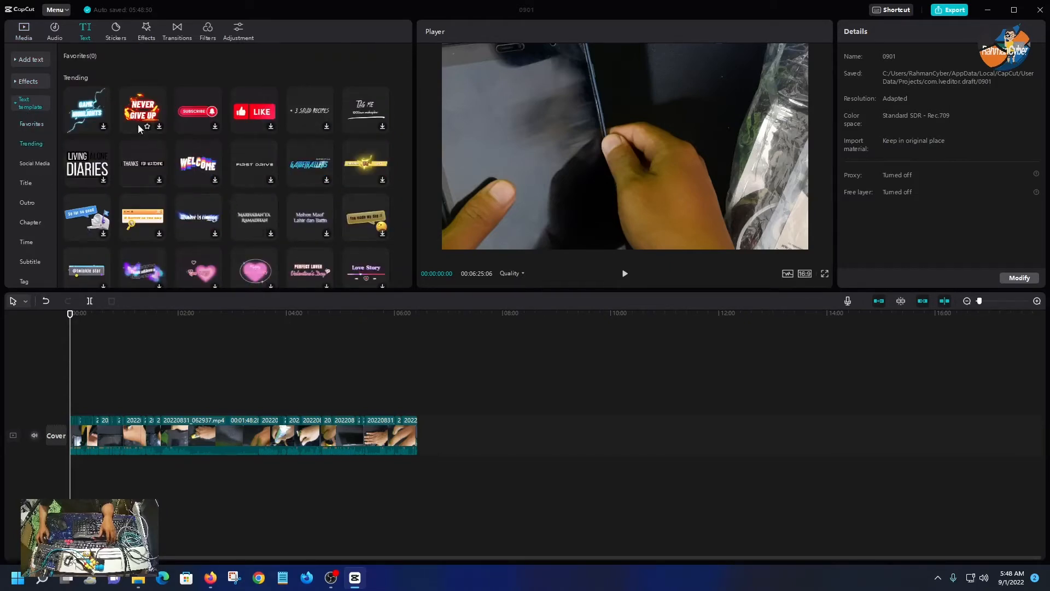
drag(141, 131, 82, 401)
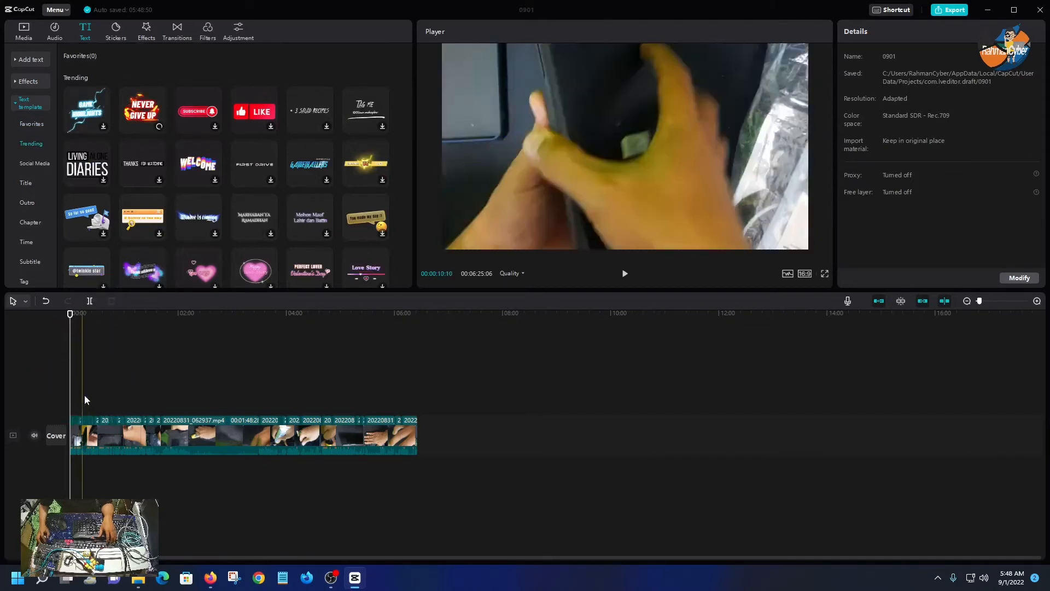
scroll(83, 399, up, 3)
click(159, 127)
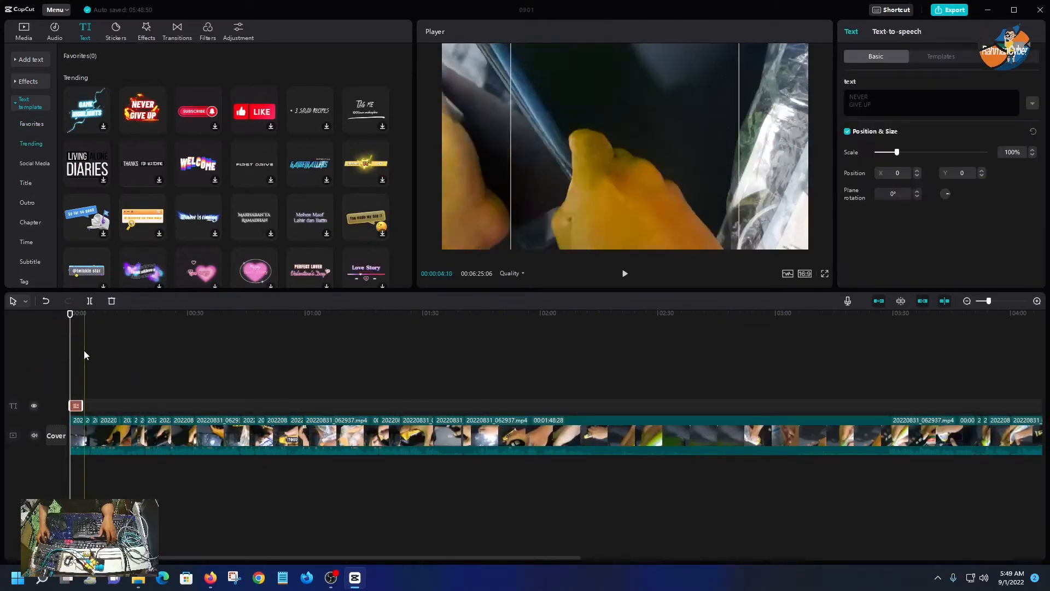
- Preview the text template and replace its wording with "Cara Mengatasi" and "Screen Tablet" on two lines
key(space)
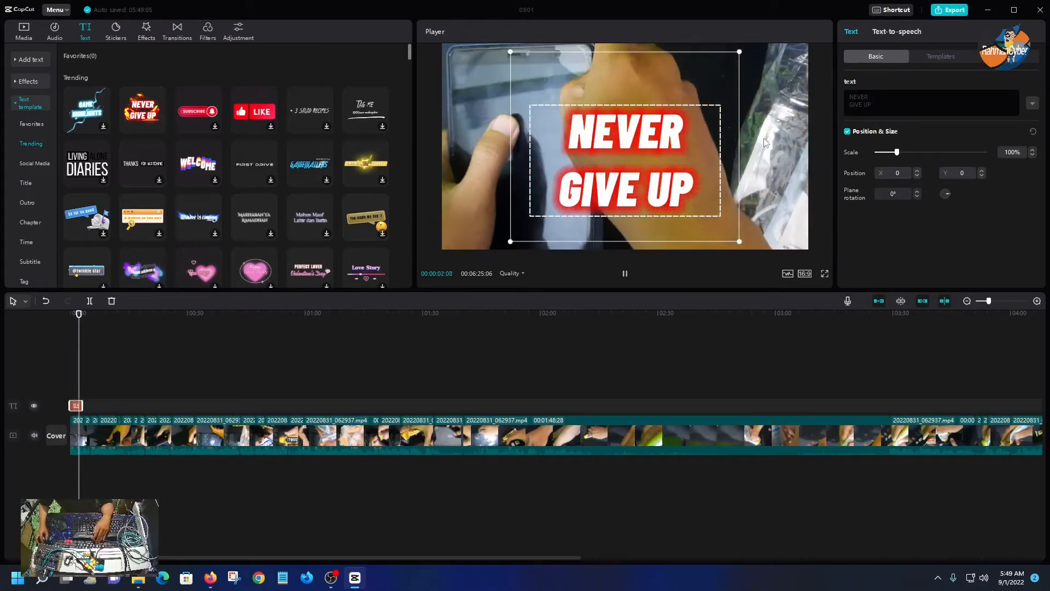
key(space)
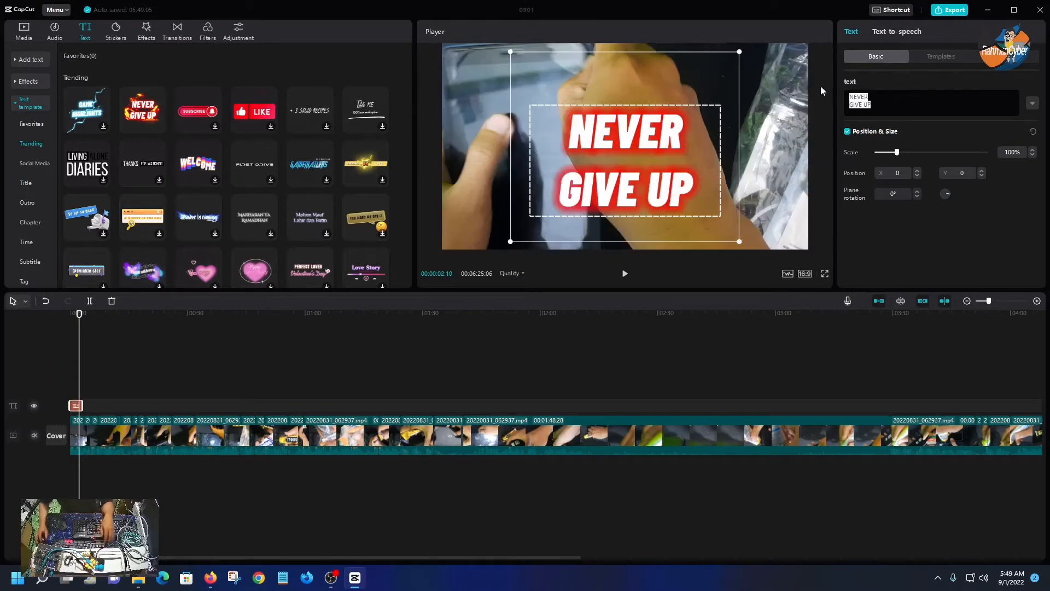
text(Cara Mengatasi)
key(Return)
text(Screen)
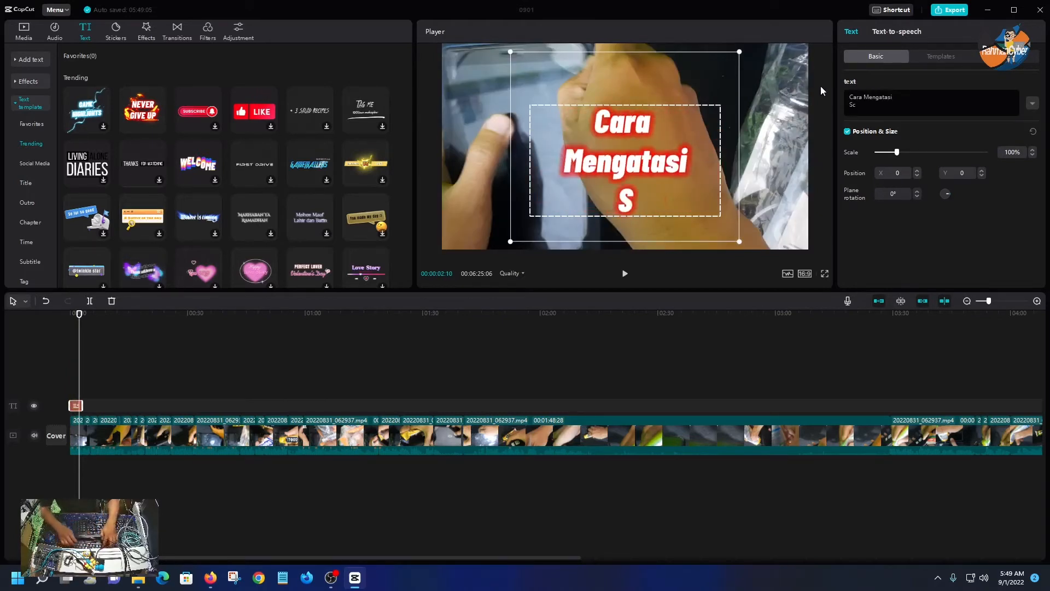
text( Tablet)
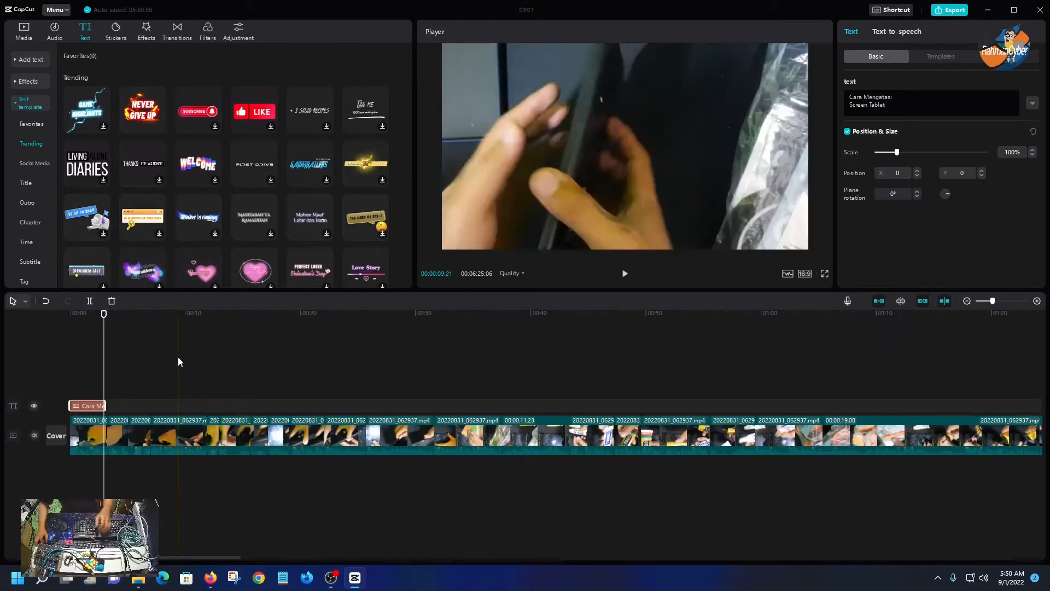
- Play the title from the start of the video and move it slightly higher in the frame
click(178, 357)
click(89, 316)
drag(91, 320, 47, 319)
key(space)
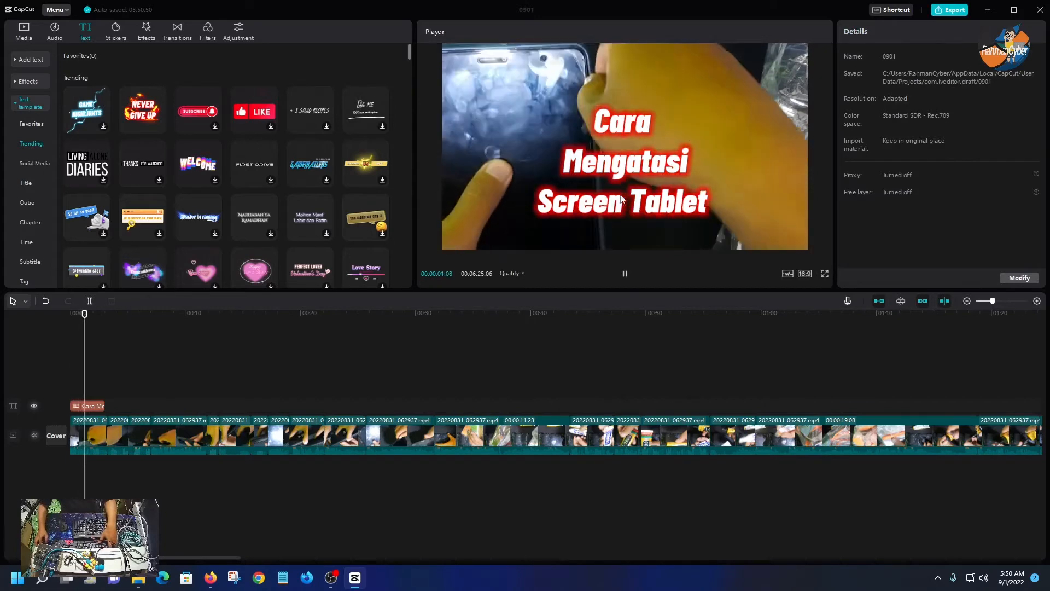
click(675, 167)
drag(674, 170, 672, 152)
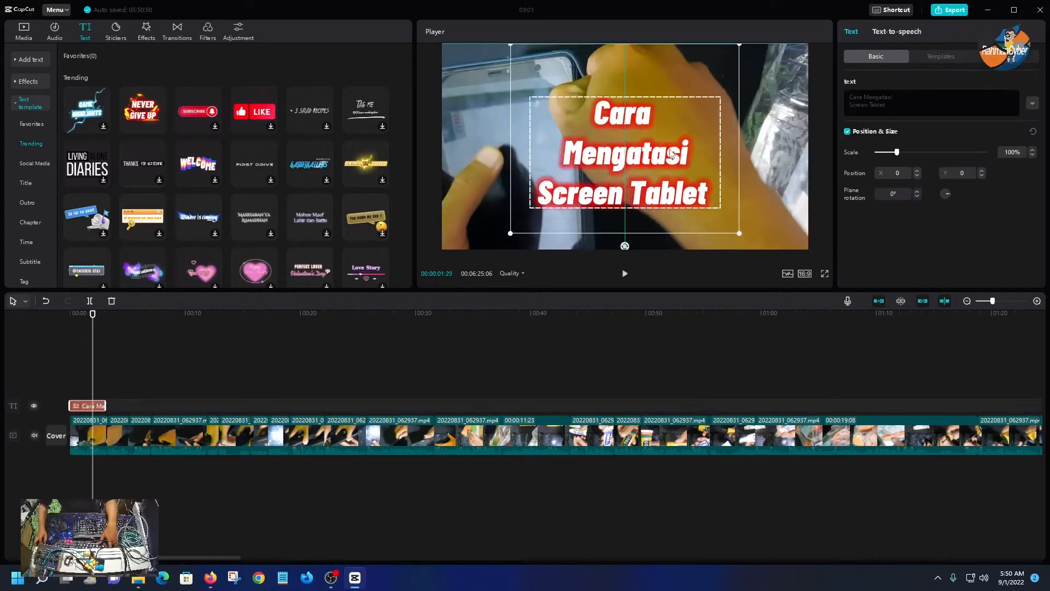
key(space)
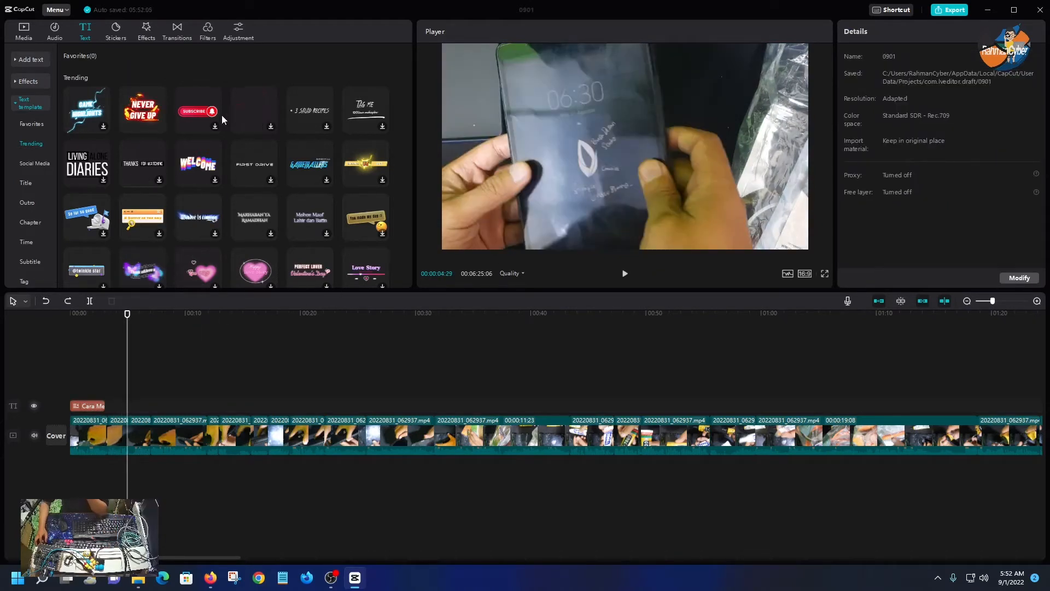
- Add the SUBSCRIBE text template at about 00:00:04:29, after the title, and play back its animation
drag(200, 112, 138, 392)
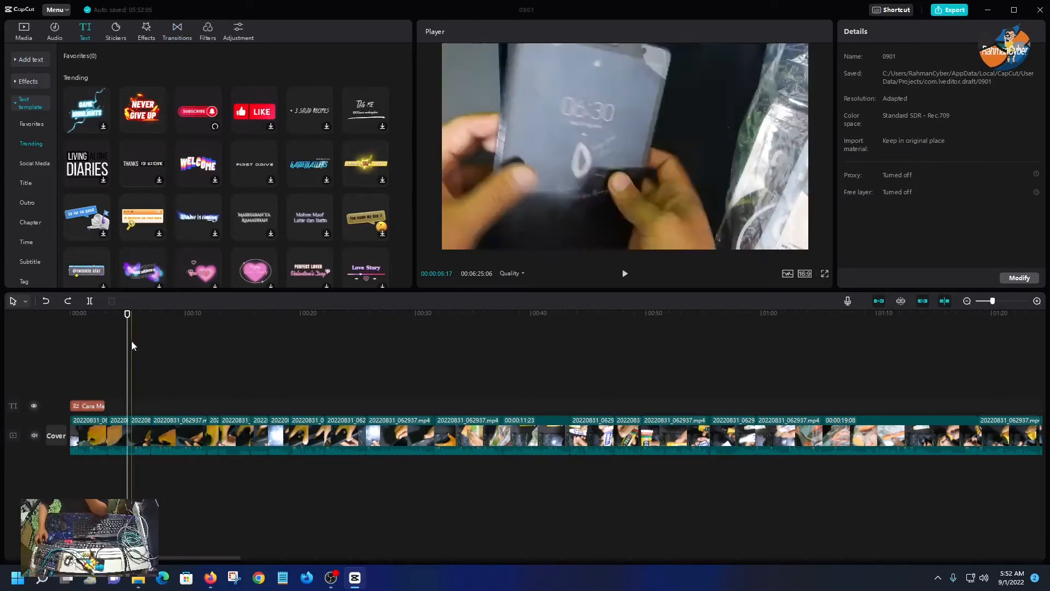
drag(203, 120, 128, 402)
key(space)
click(175, 315)
drag(171, 316, 124, 305)
key(space)
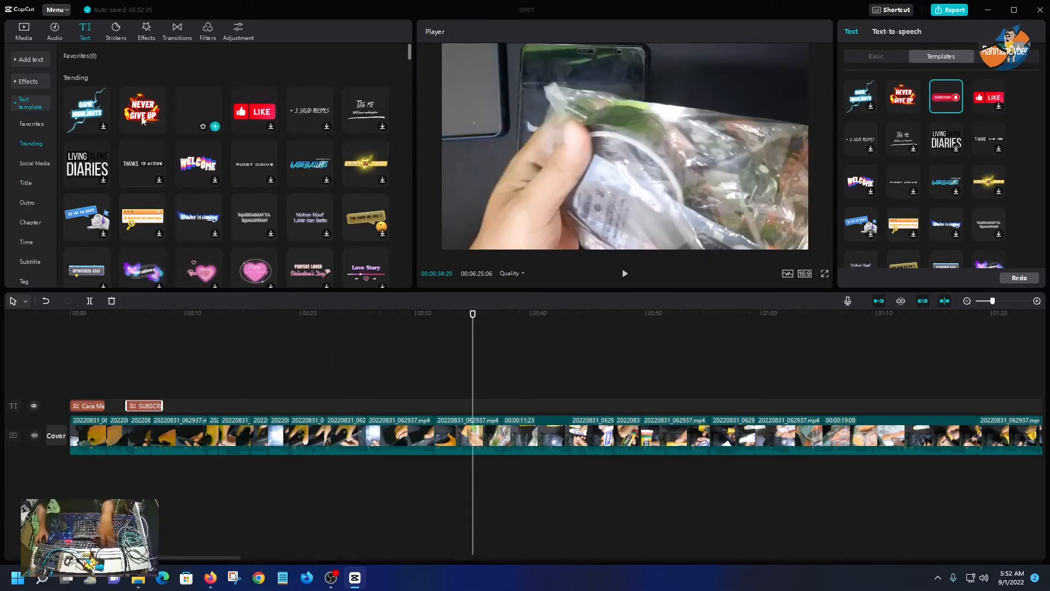
- Browse the trending stickers, add the smiling sun sticker at about 00:00:34:11 and play it back
click(146, 30)
click(116, 31)
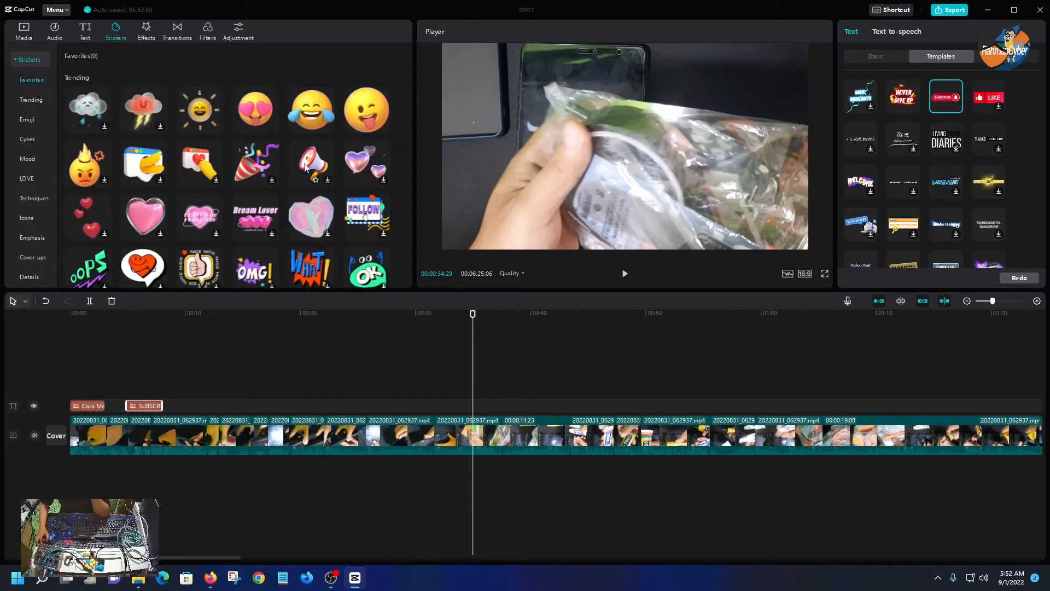
scroll(304, 167, down, 3)
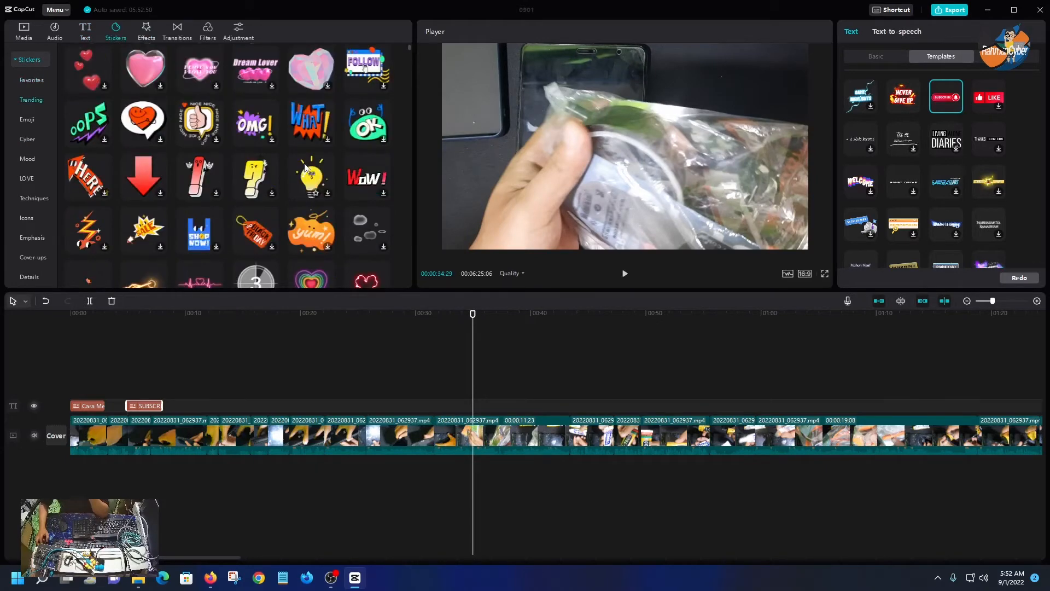
scroll(305, 167, up, 3)
drag(309, 164, 466, 404)
click(464, 313)
key(space)
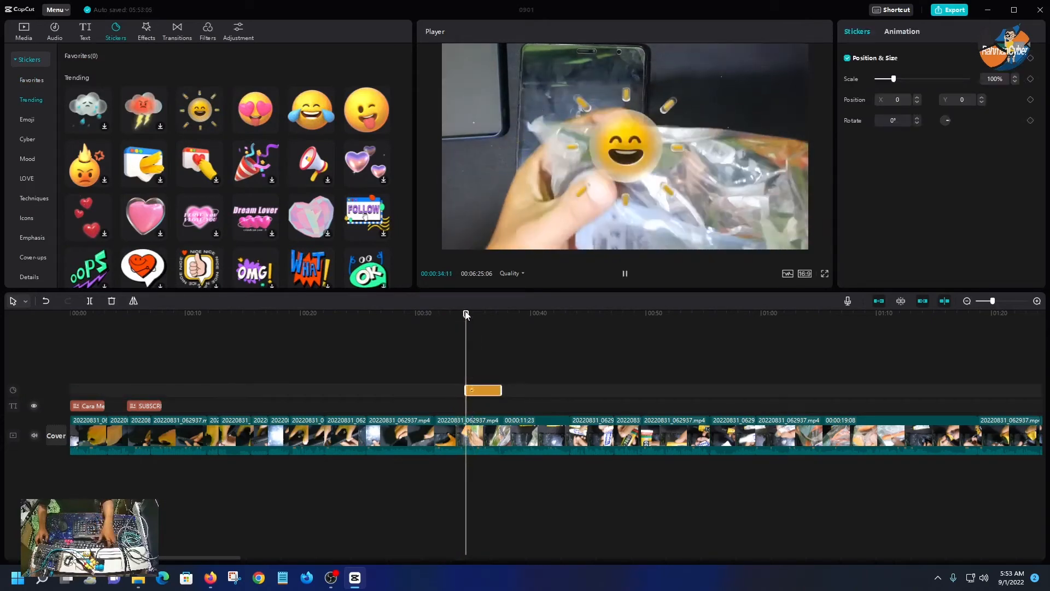
click(386, 326)
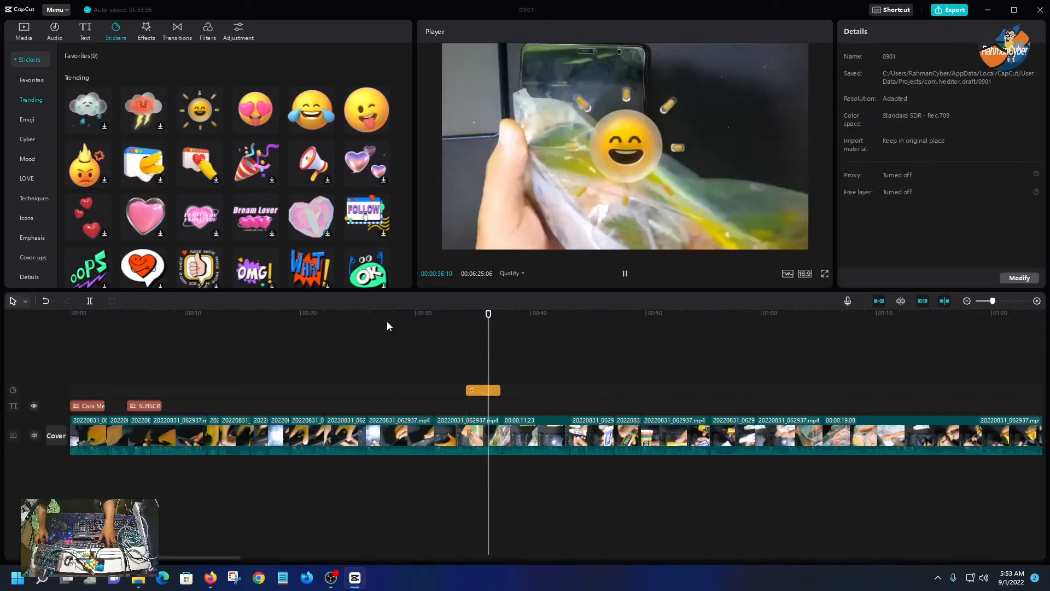
- Move the smiling sun sticker earlier, to start at about 00:00:30, and play back that part of the video
click(385, 318)
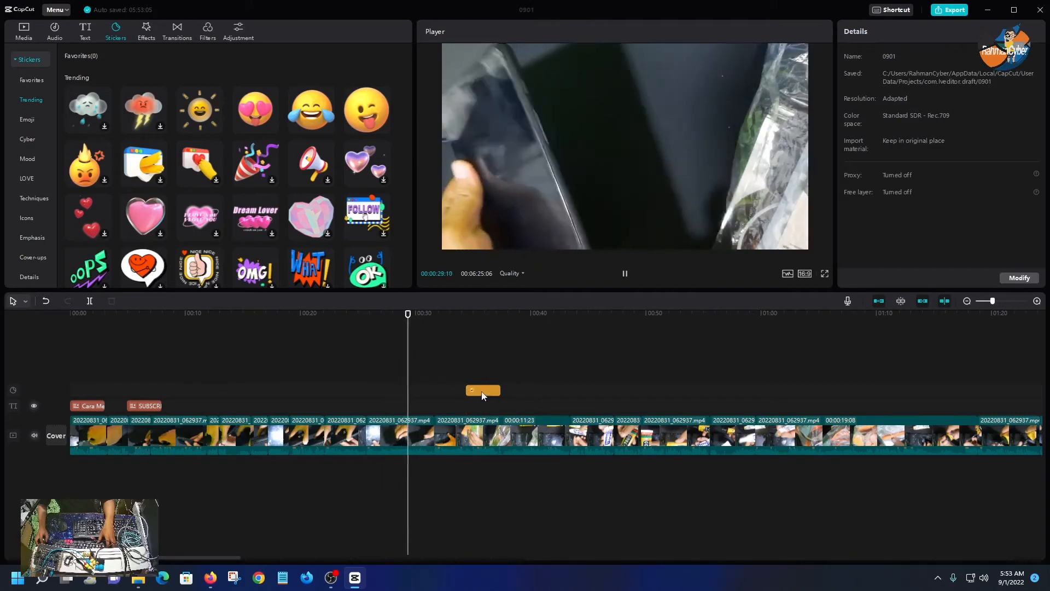
drag(480, 389, 437, 389)
key(space)
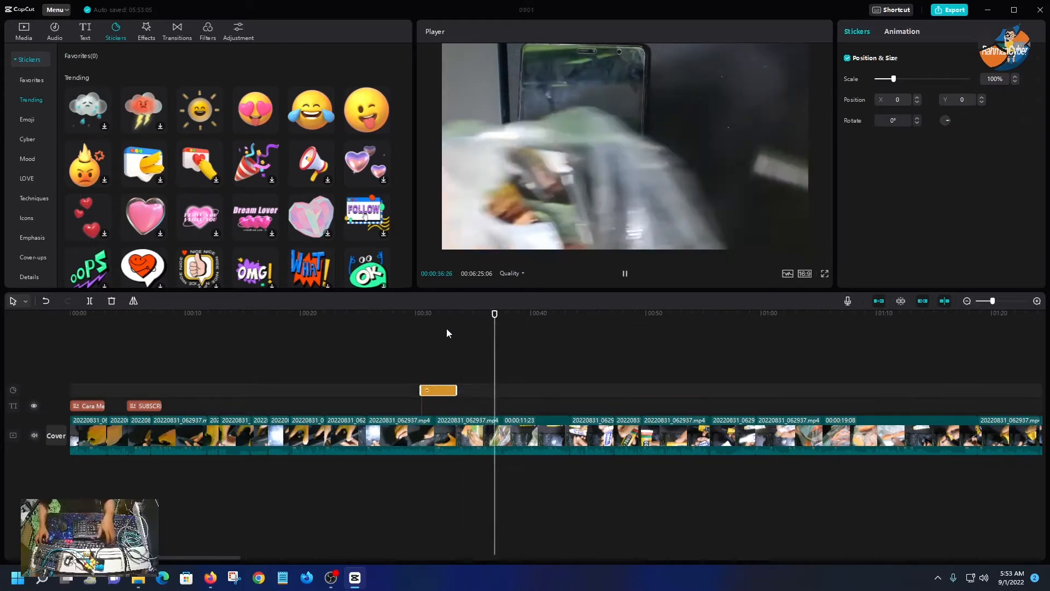
key(space)
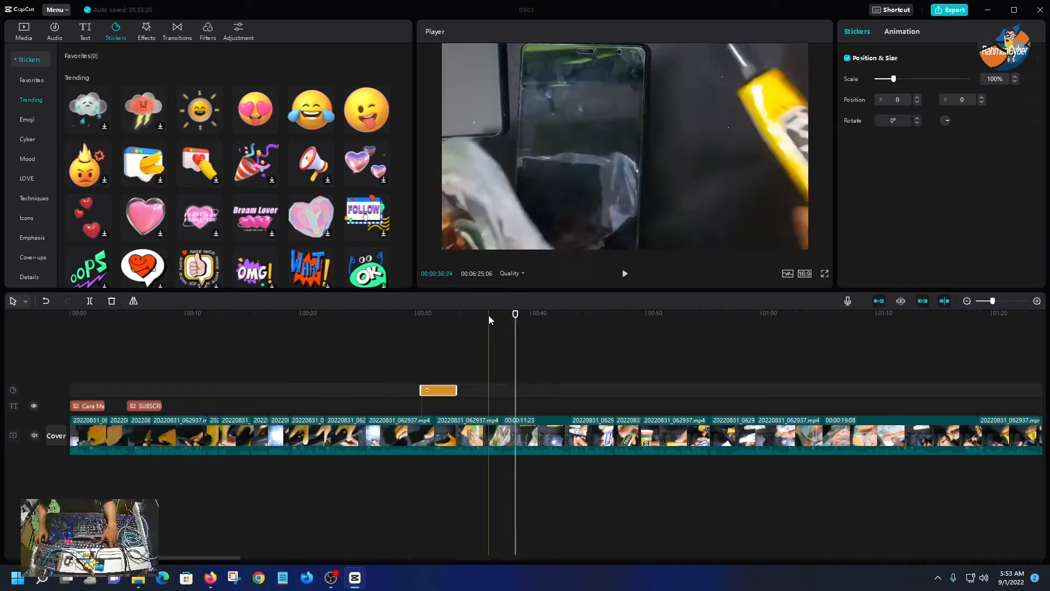
- Browse the performance sound effects and audition the Wow and Clapping effects
click(60, 31)
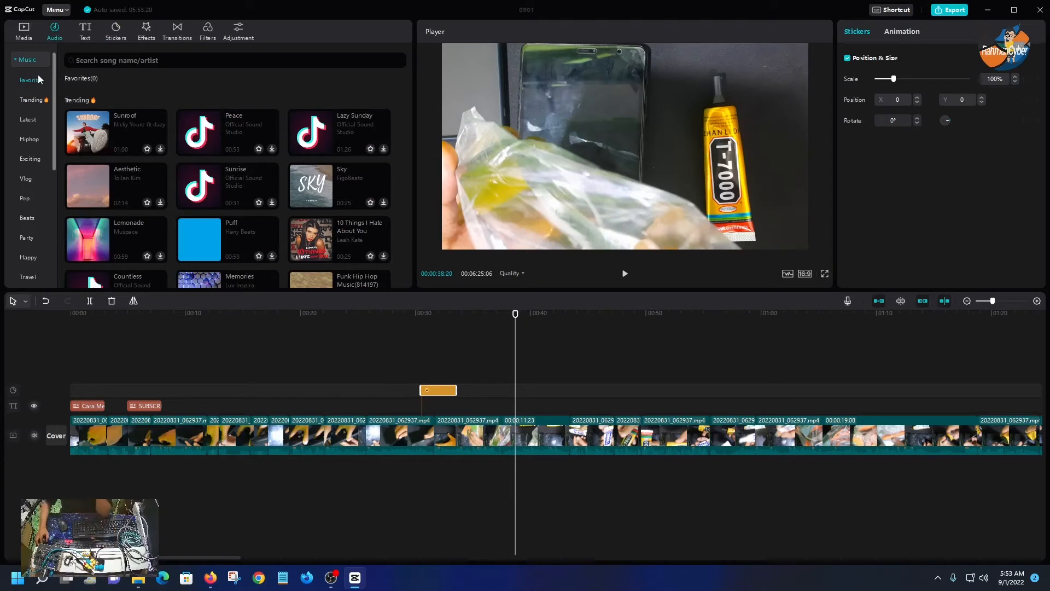
click(18, 61)
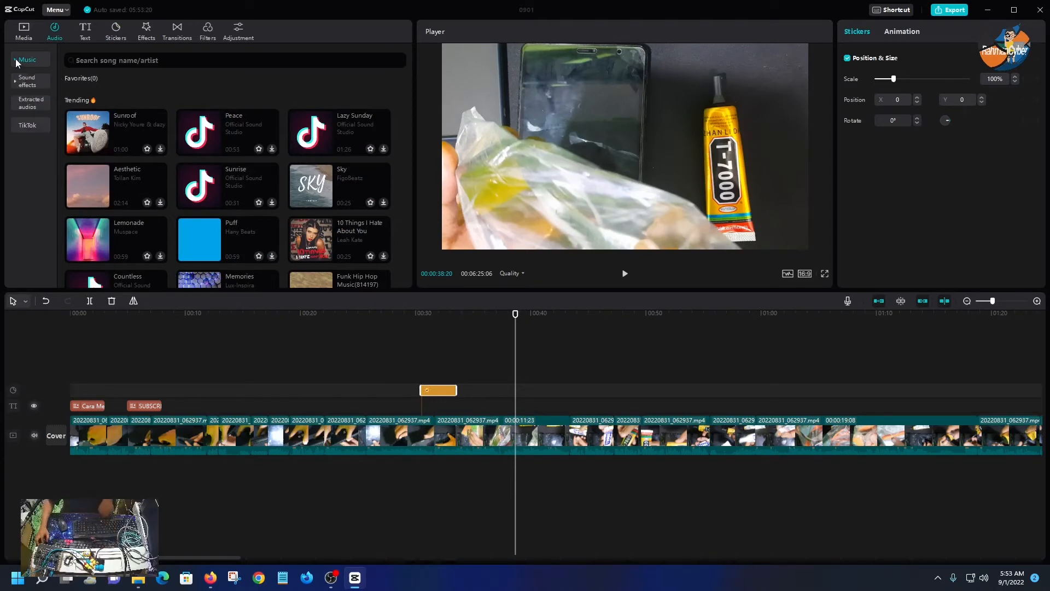
click(39, 104)
click(38, 86)
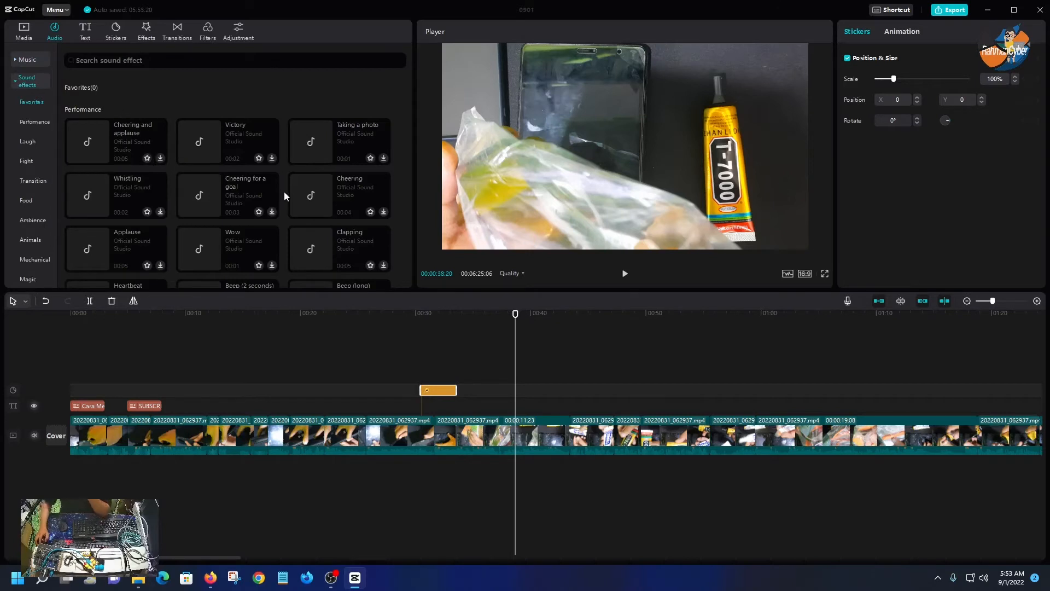
scroll(284, 189, down, 3)
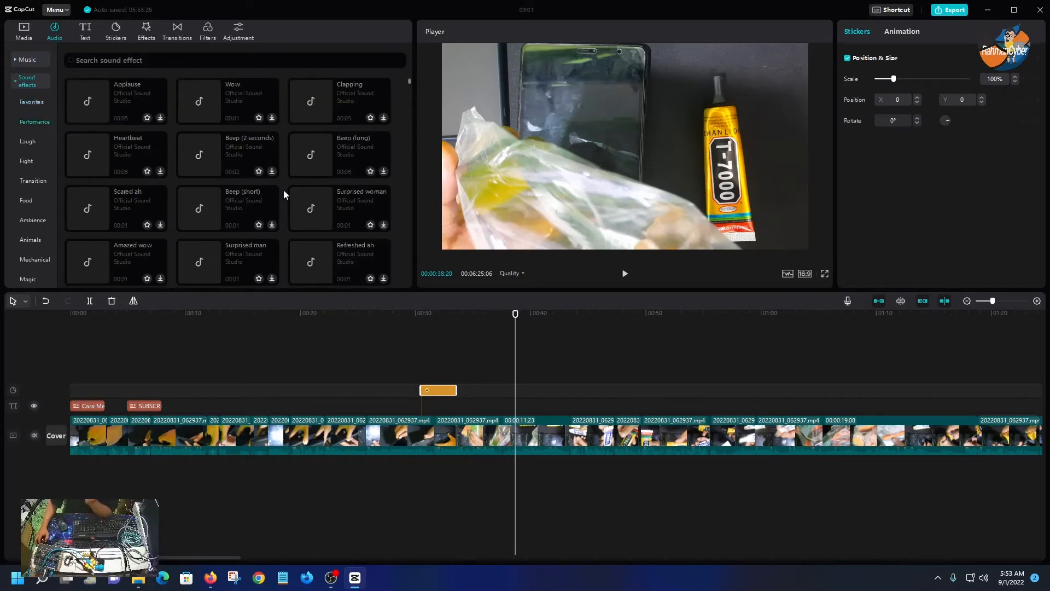
scroll(283, 189, up, 1)
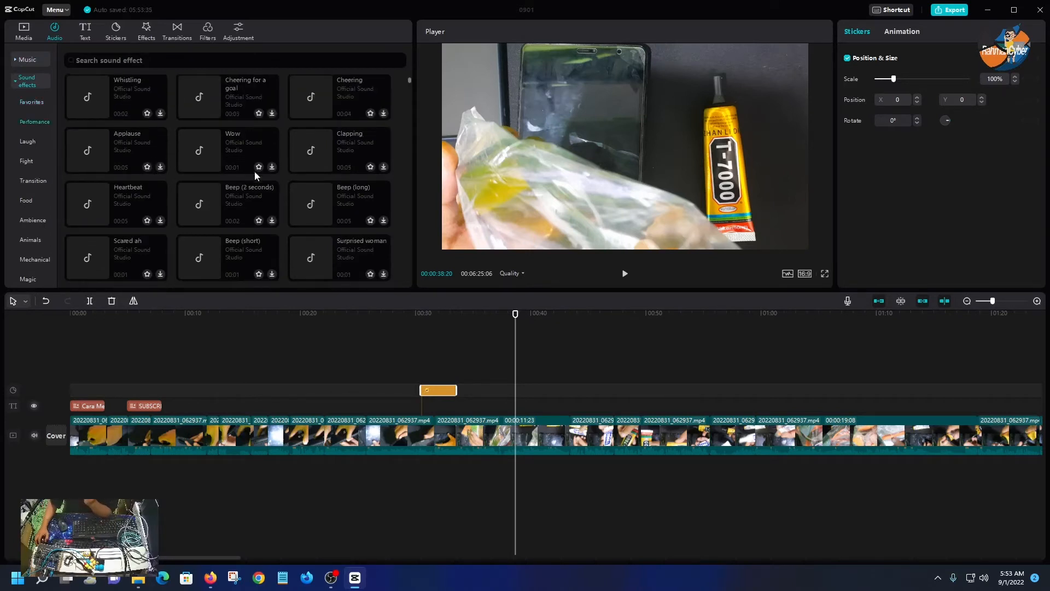
click(204, 149)
click(317, 159)
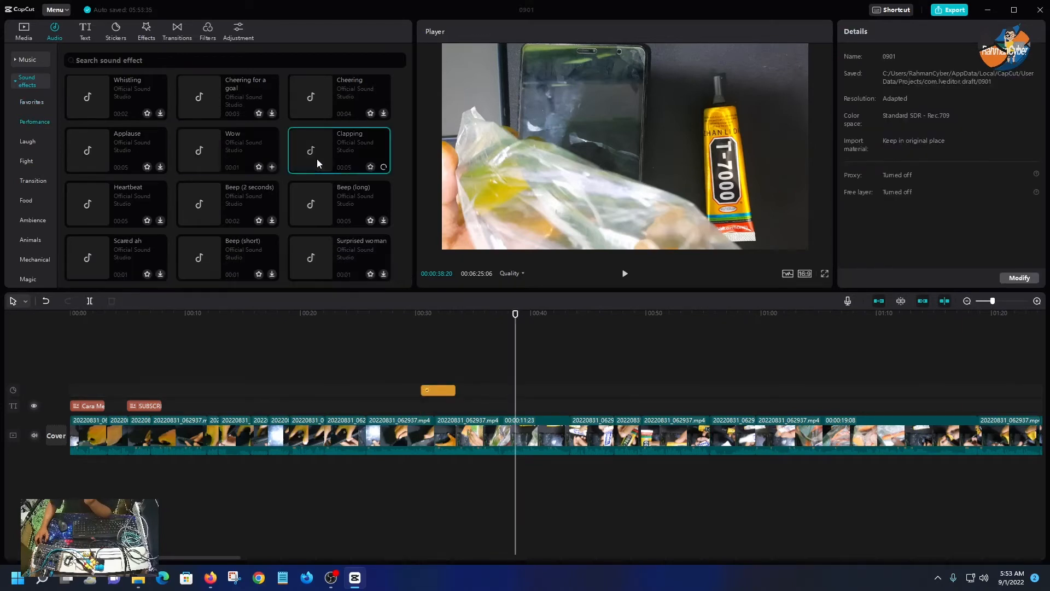
- Audition further performance sound effects, including Beep (long), Error, Failure and Gasp
scroll(280, 177, down, 1)
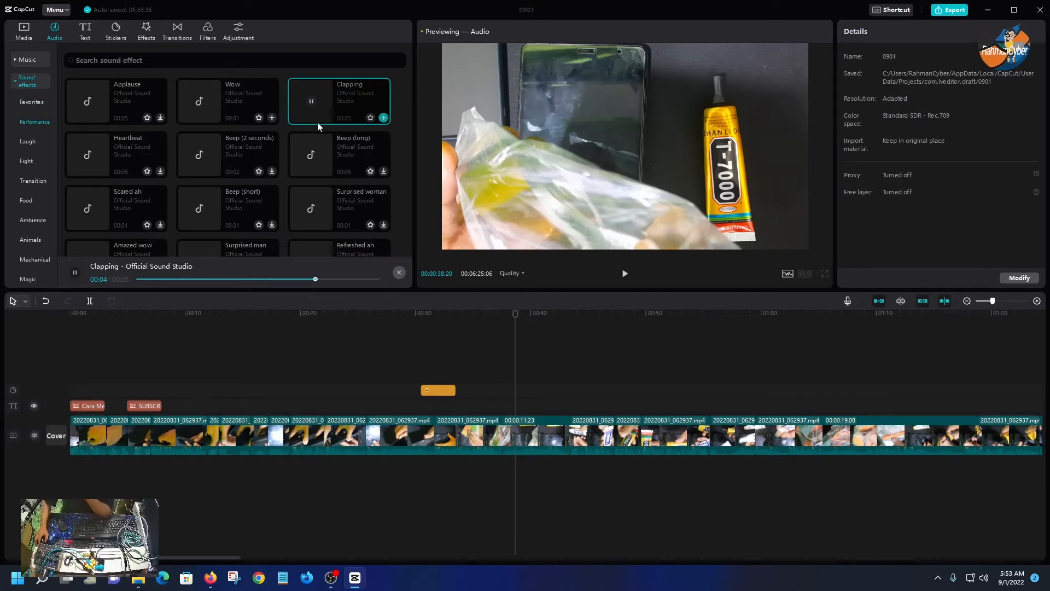
click(321, 145)
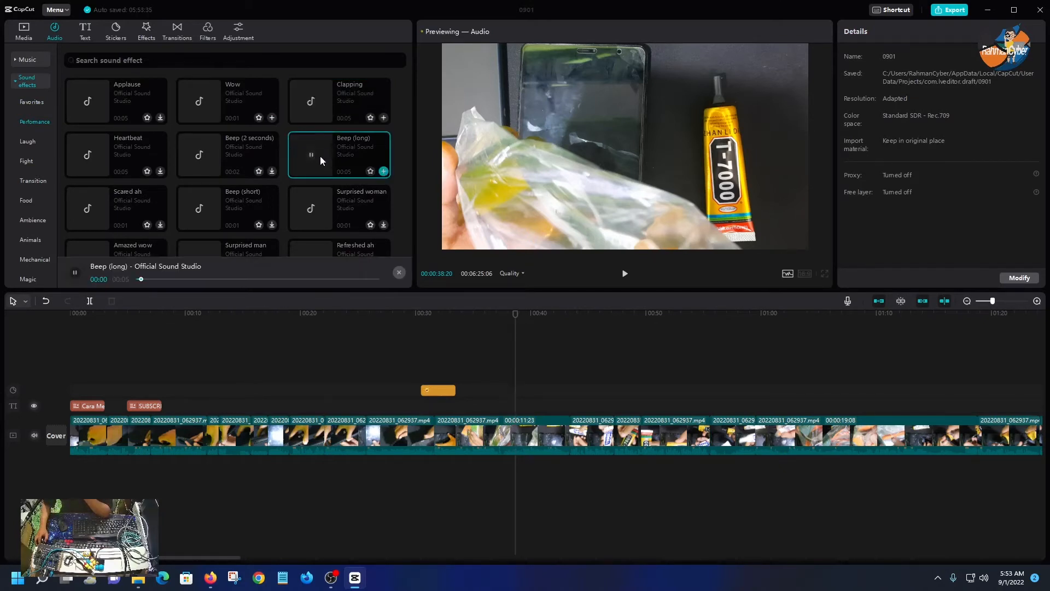
scroll(320, 156, down, 1)
click(314, 180)
click(324, 221)
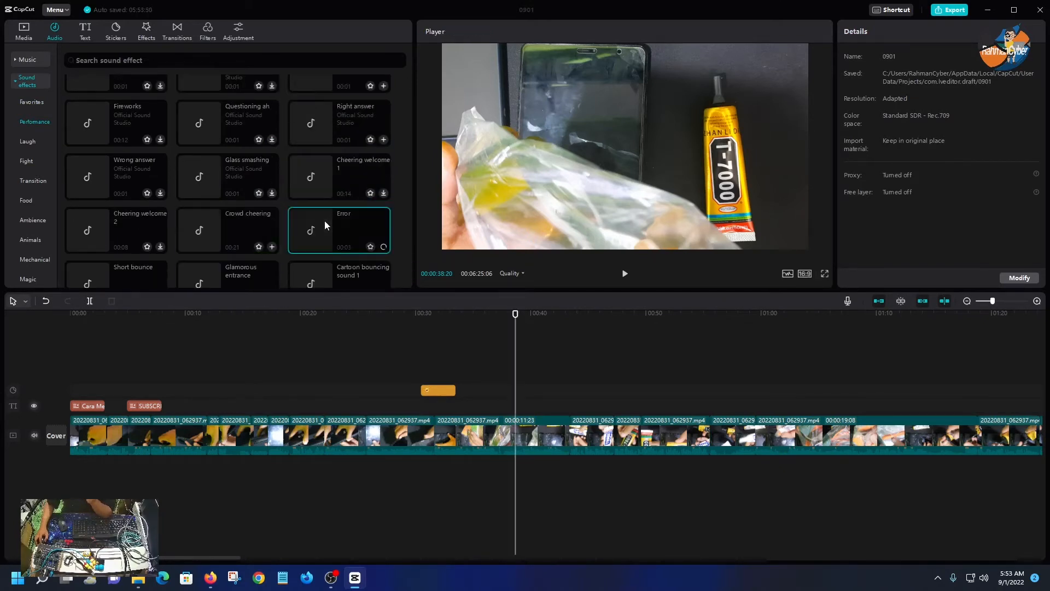
click(196, 194)
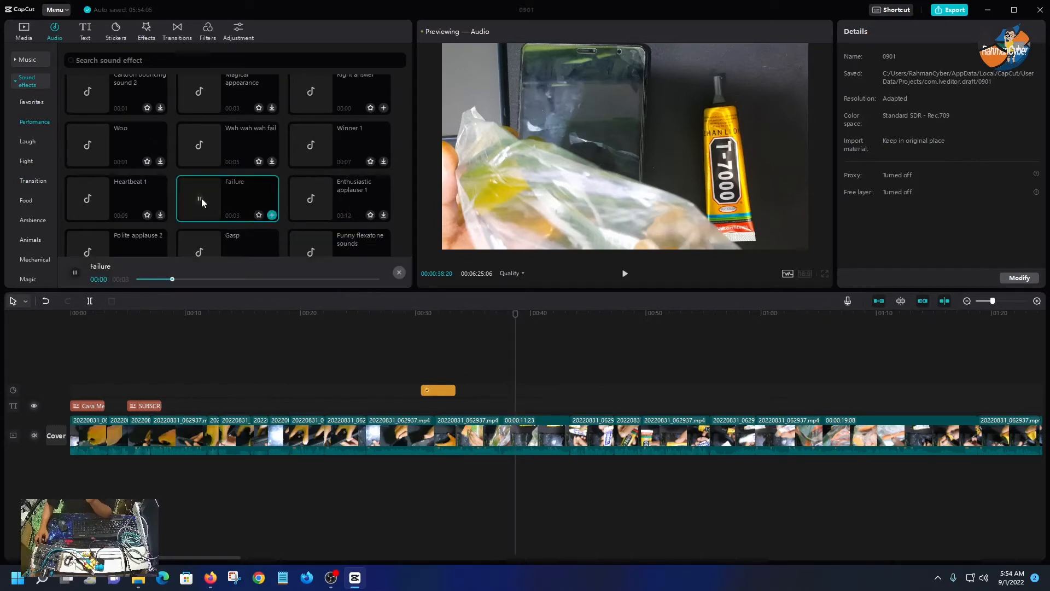
scroll(201, 198, down, 1)
click(198, 203)
scroll(198, 203, down, 2)
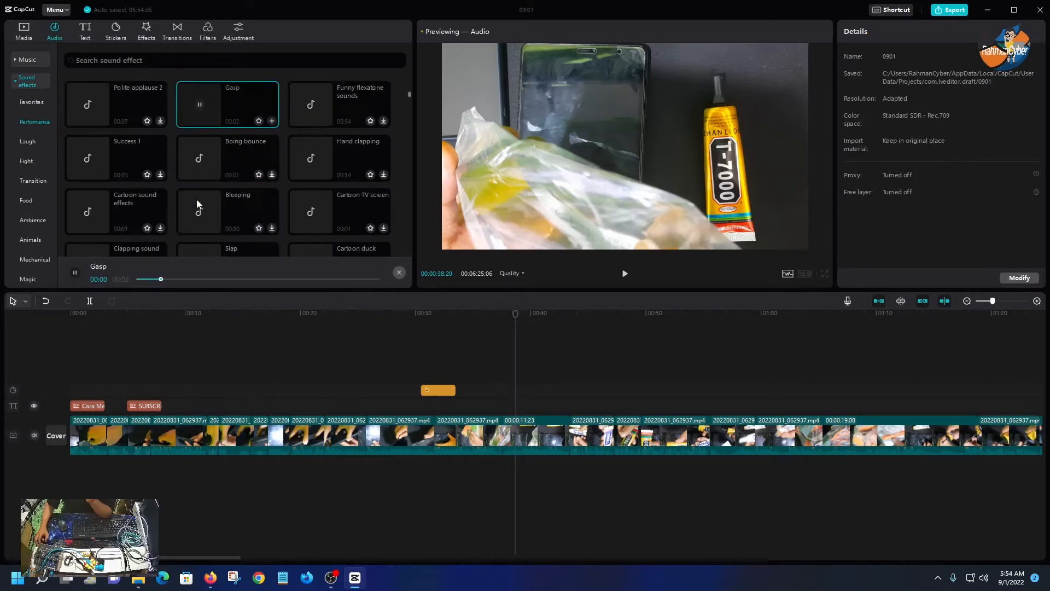
- Preview the Boing bounce sound effect, add it beneath the sun sticker at about 00:00:30, and play it back
click(195, 164)
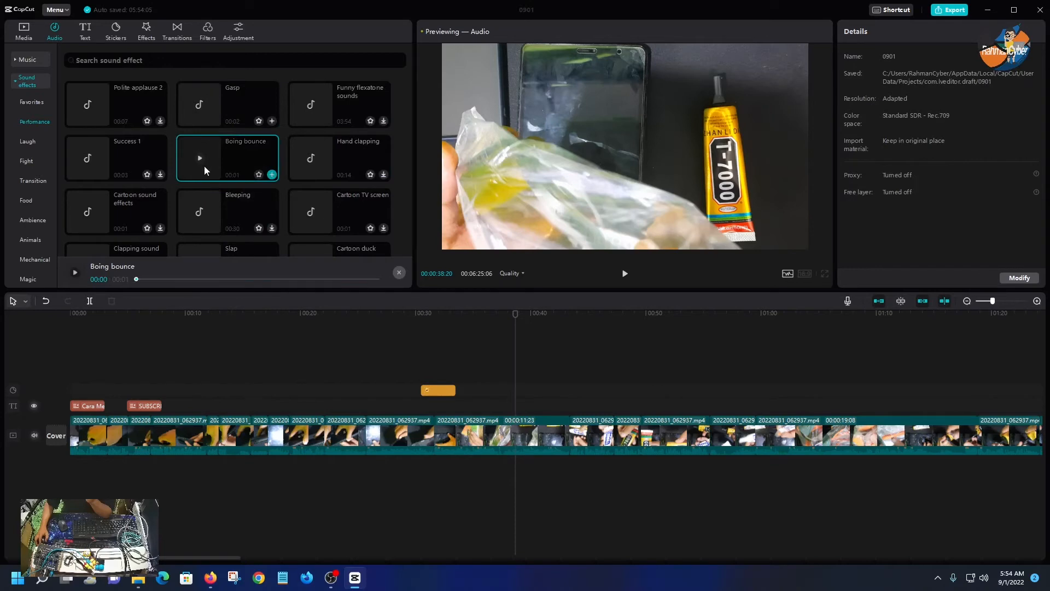
drag(208, 152, 422, 468)
click(422, 314)
key(space)
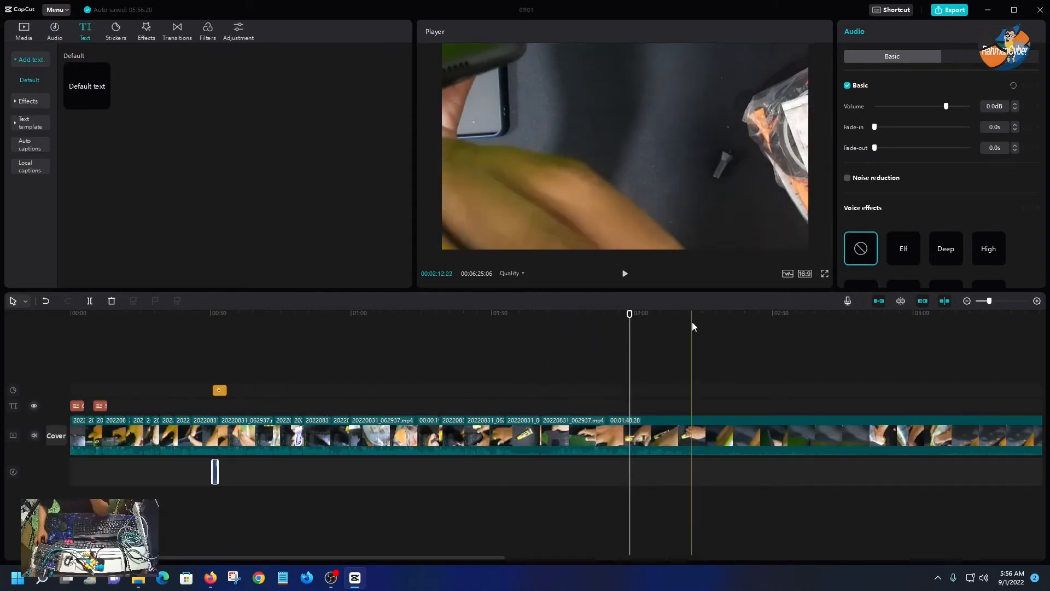
- Add the video "Splash RahmanCyber 2022 with holo" right after the main footage ends, on the track above, and play the ending
click(707, 314)
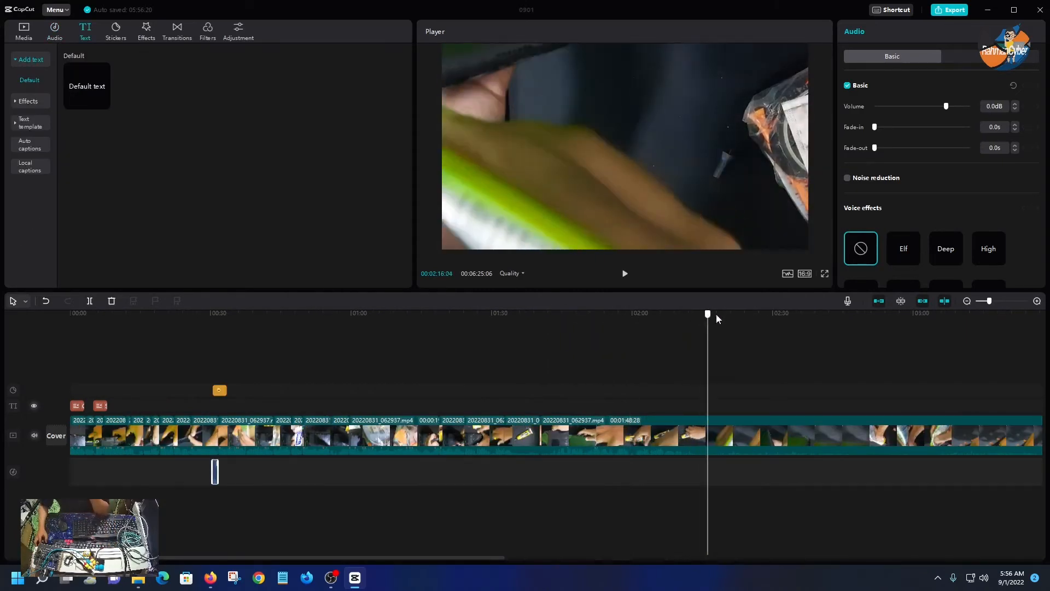
scroll(704, 383, down, 3)
scroll(633, 400, down, 2)
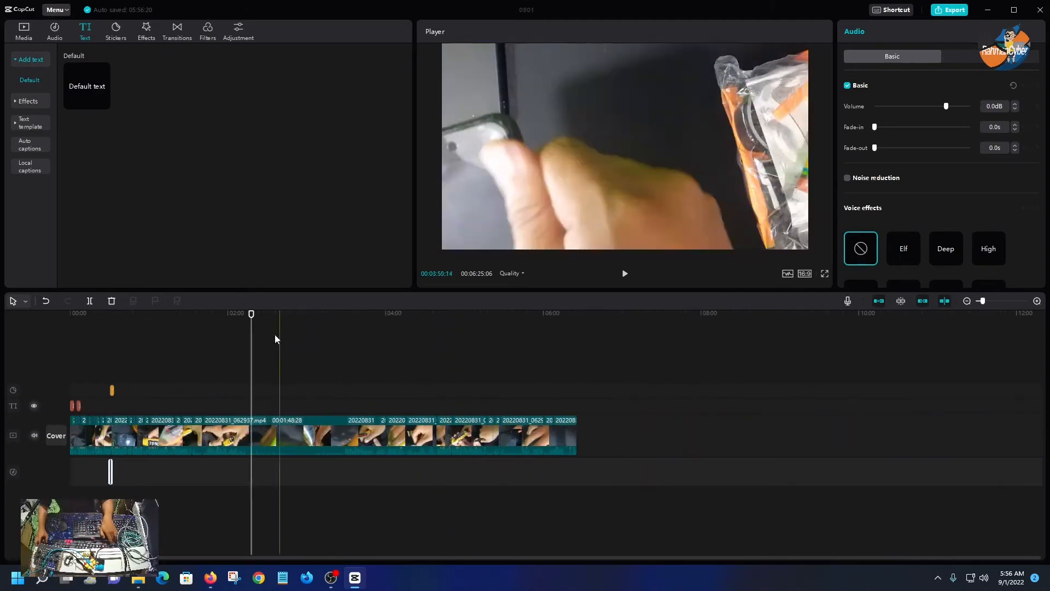
click(78, 315)
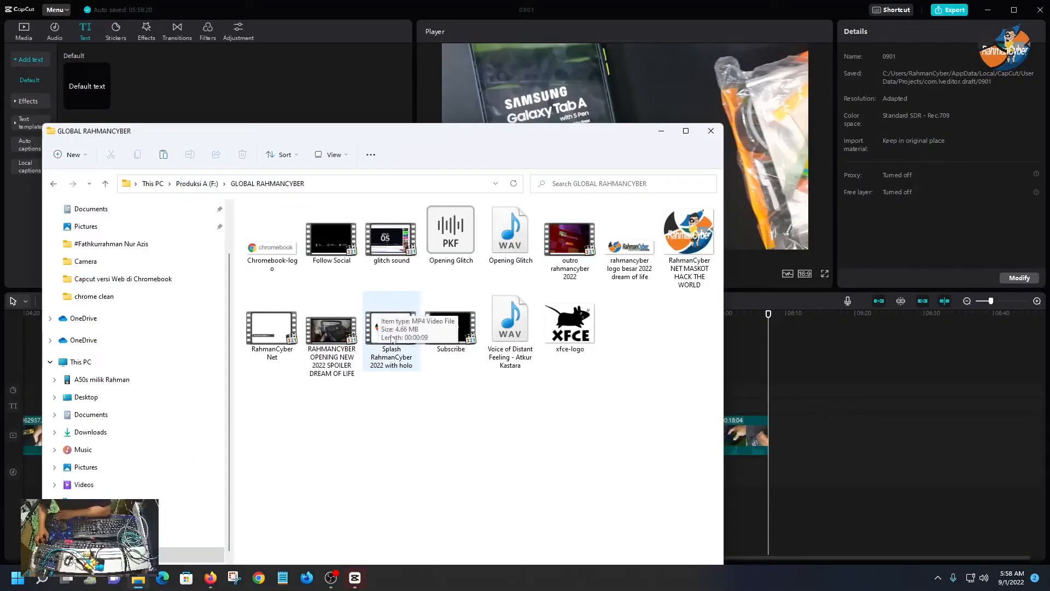
drag(390, 341, 808, 401)
click(757, 318)
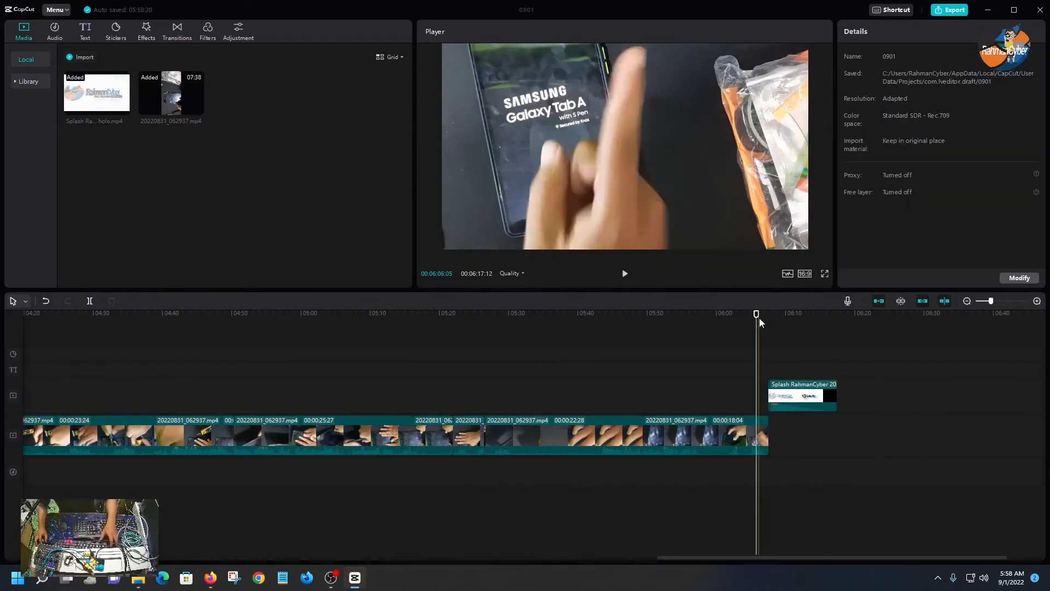
key(space)
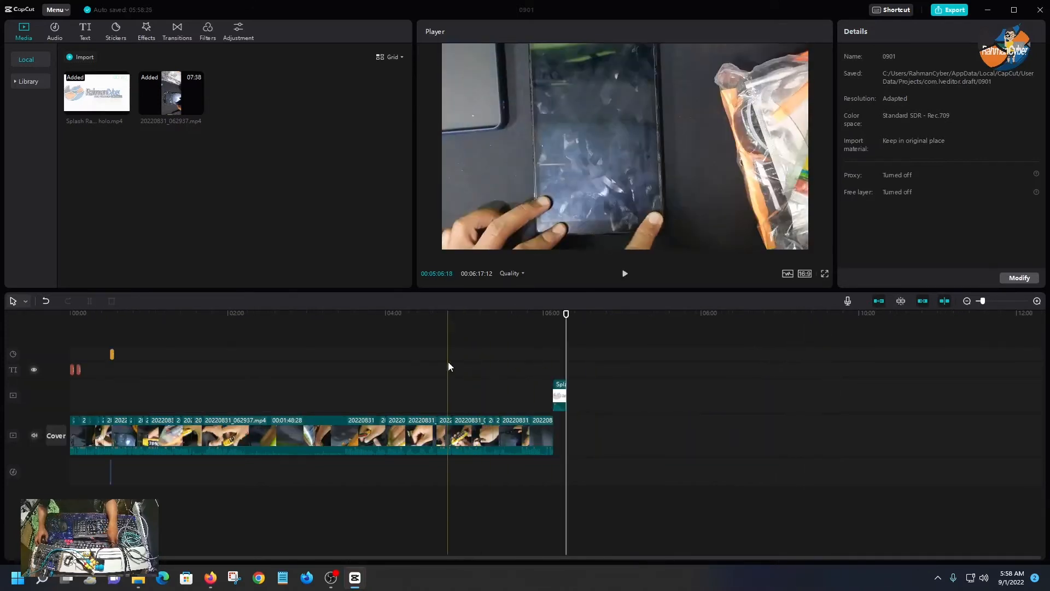
- Play the video from the beginning and review the opening section with the title and SUBSCRIBE template
click(71, 314)
key(space)
click(83, 315)
key(space)
scroll(81, 421, up, 4)
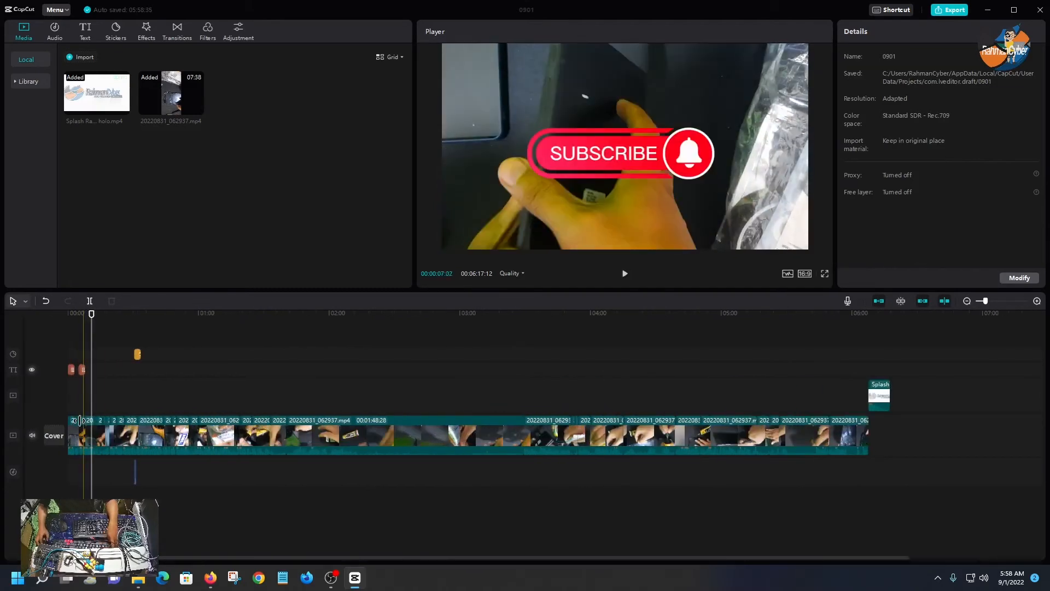
scroll(81, 426, up, 1)
click(114, 432)
key(space)
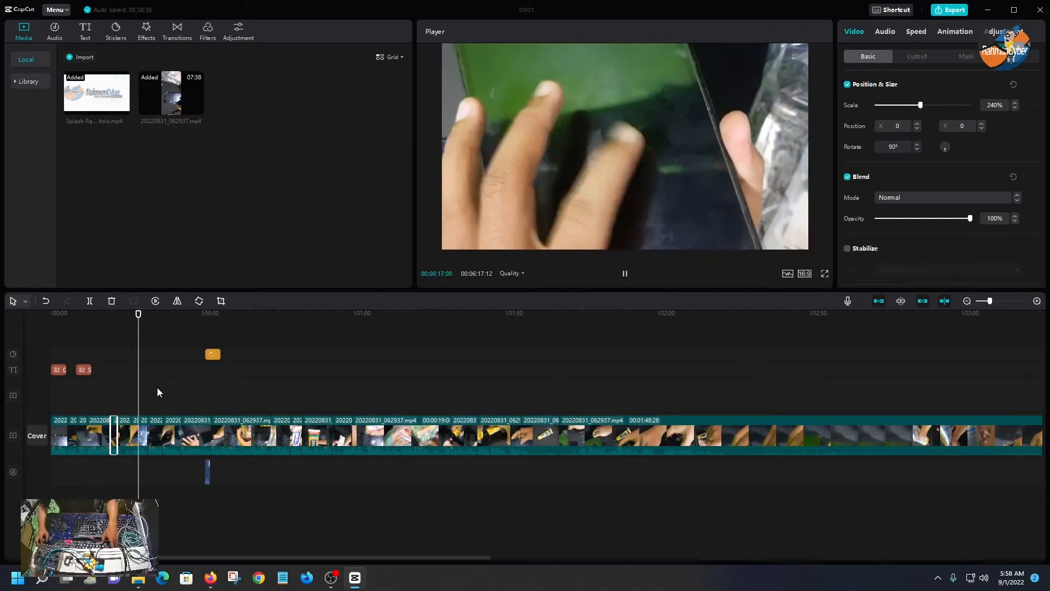
- Import "RAHMANCYBER OPENING NEW 2022 SPOILER DREAM OF LIFE" and replace the clip at about 00:00:17 with it, keeping the original video effect
click(141, 578)
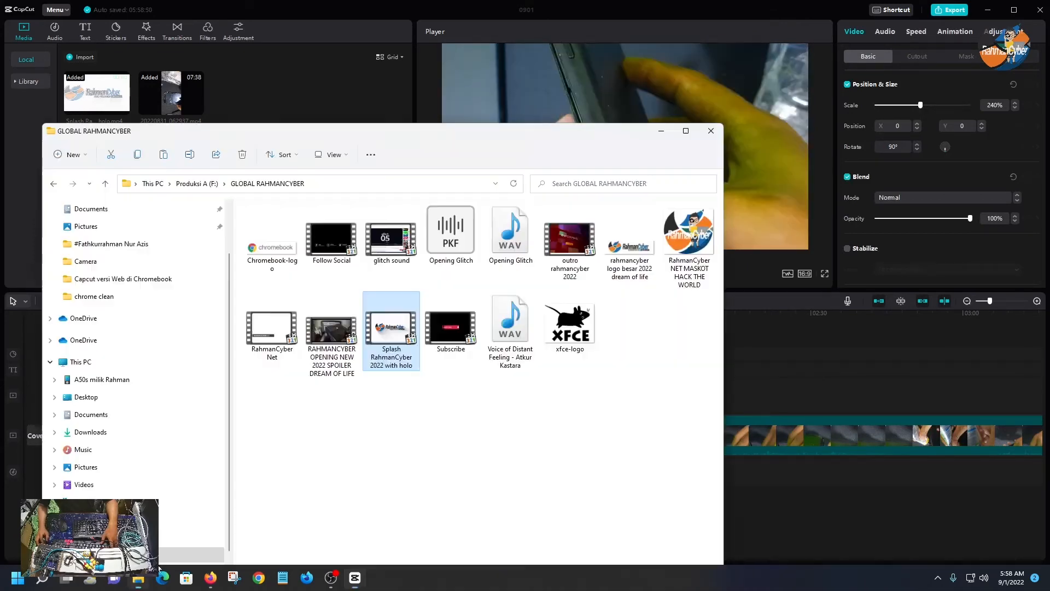
drag(331, 328, 246, 93)
click(352, 5)
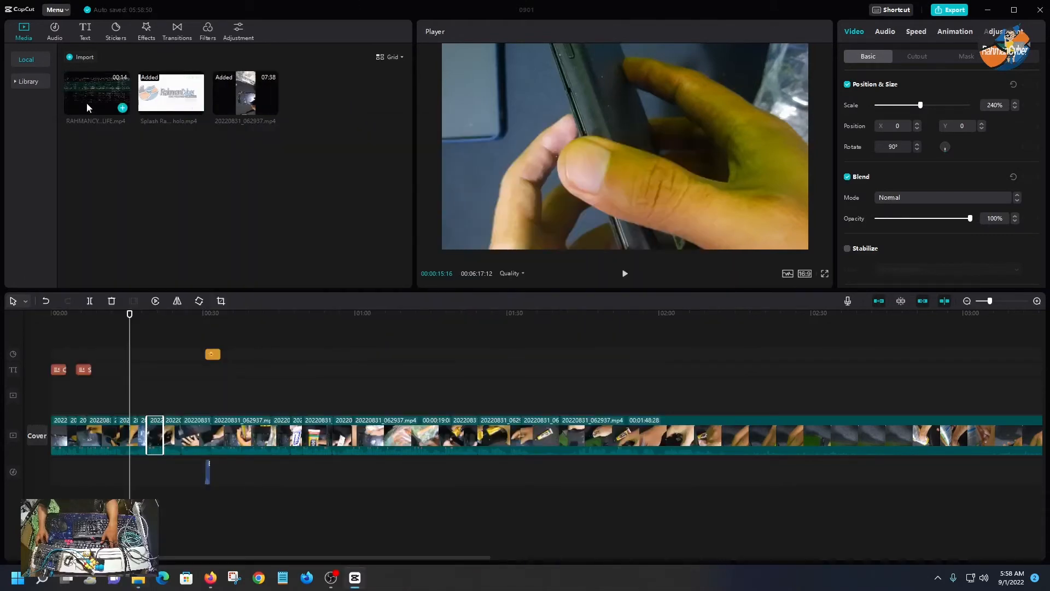
drag(87, 103, 149, 431)
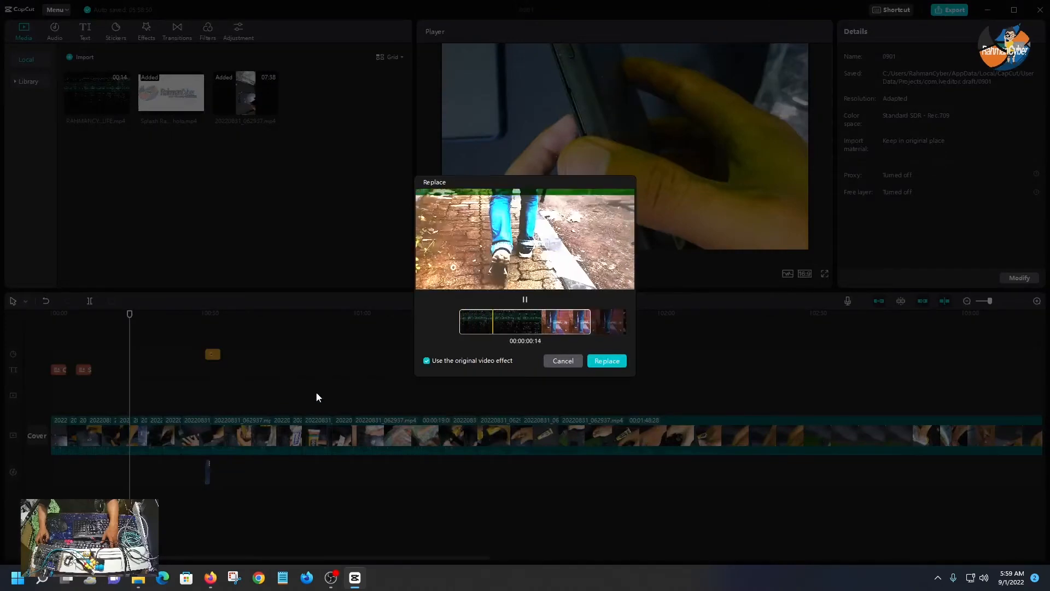
click(606, 361)
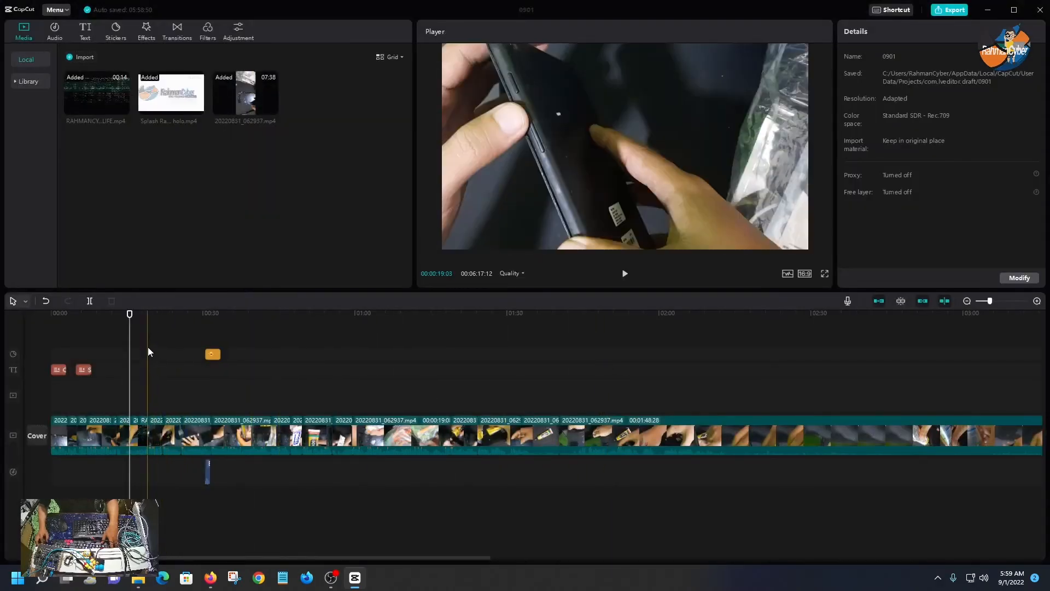
- Inspect the inserted opening clip frame by frame and play the video from about 00:00:15 into it
mouse_move(130, 315)
mouse_down()
mouse_move(146, 316)
mouse_move(136, 317)
mouse_up()
scroll(139, 385, up, 4)
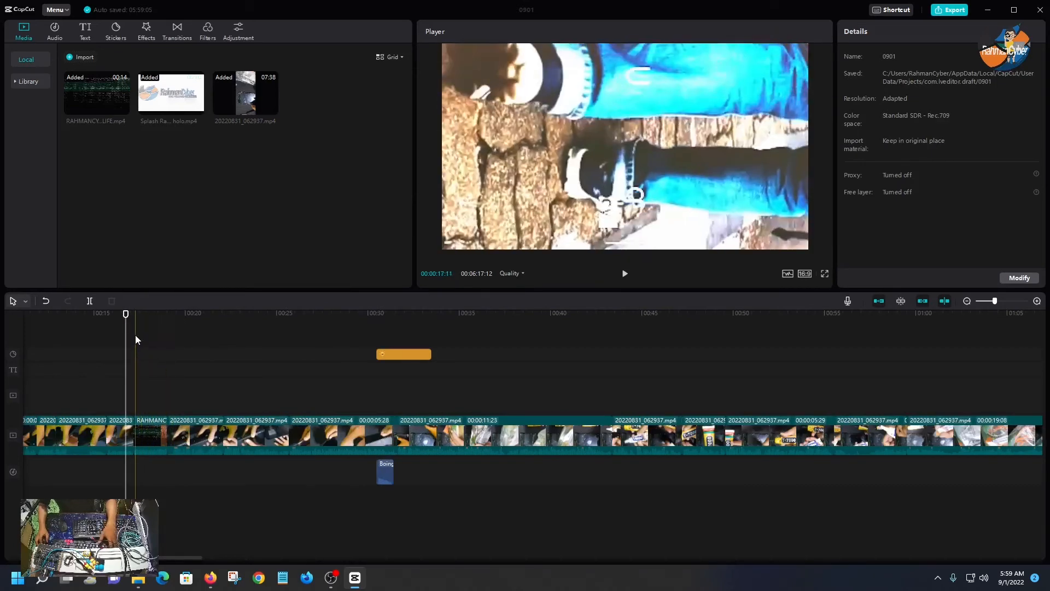
click(156, 331)
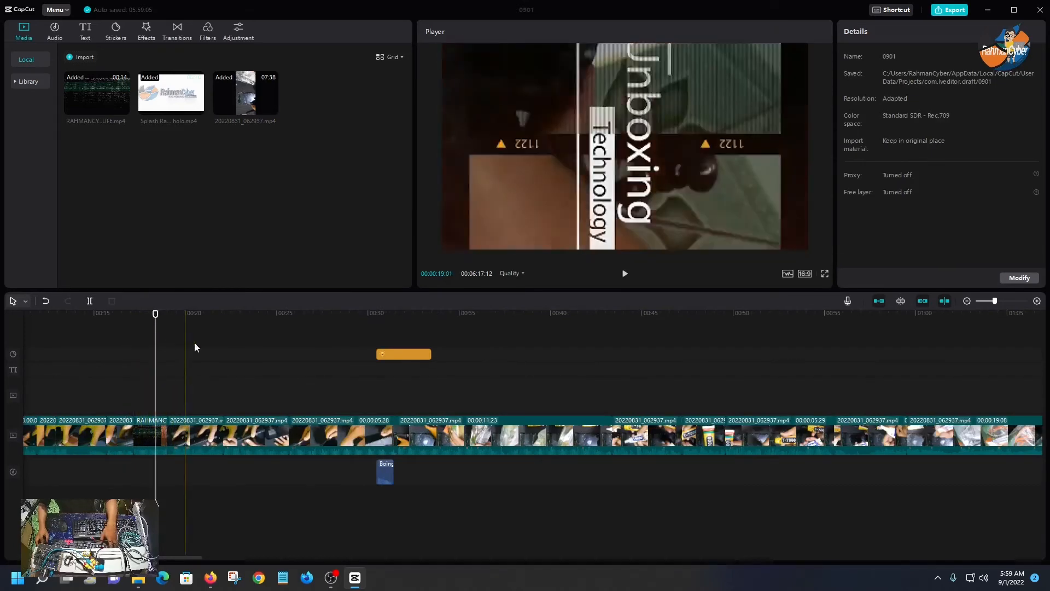
click(100, 313)
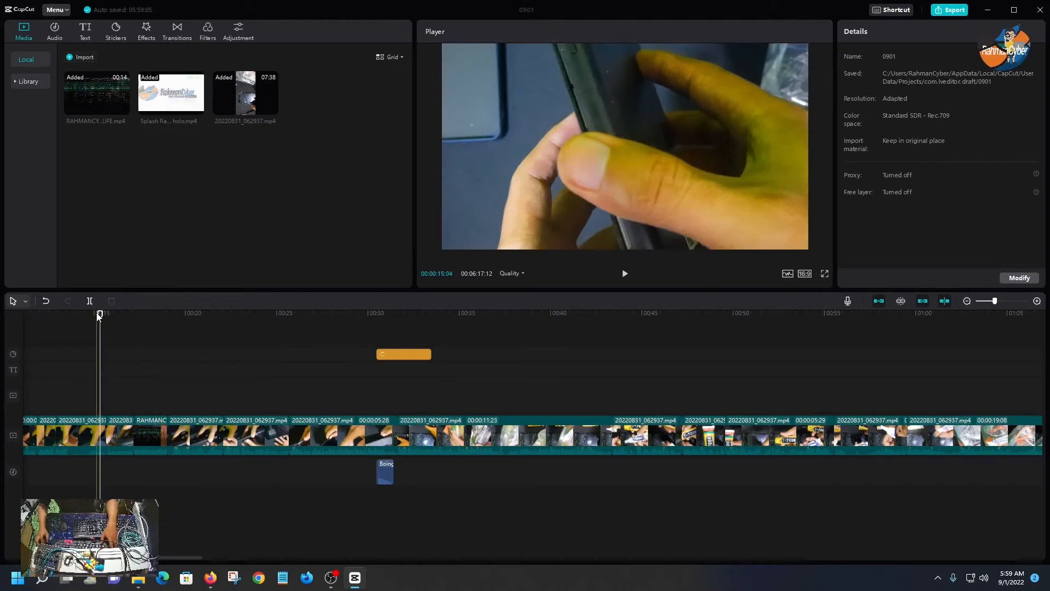
key(space)
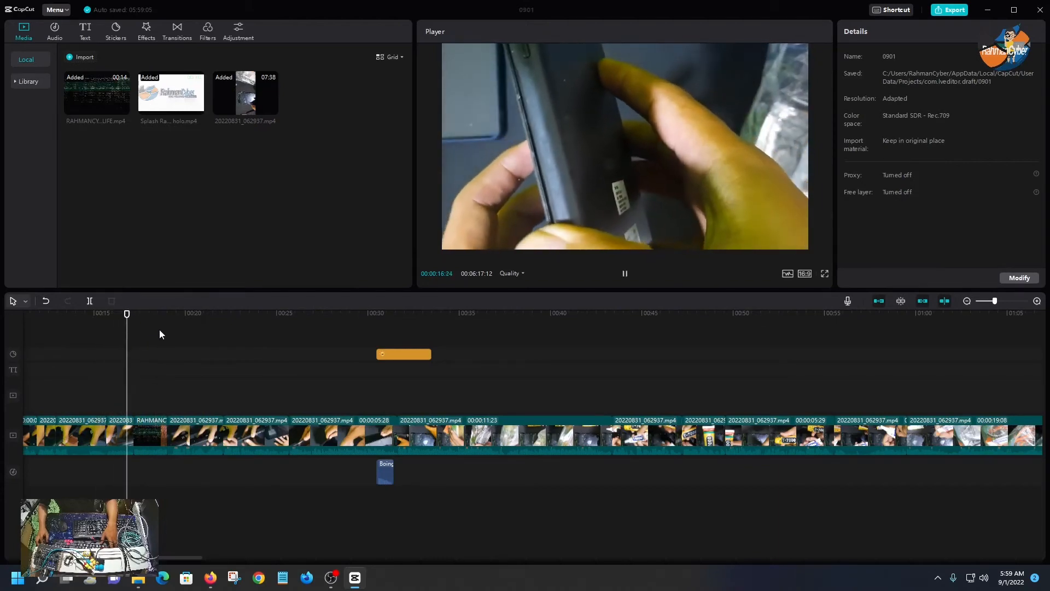
- Set the rotation of the inserted opening clip to 0°
click(149, 440)
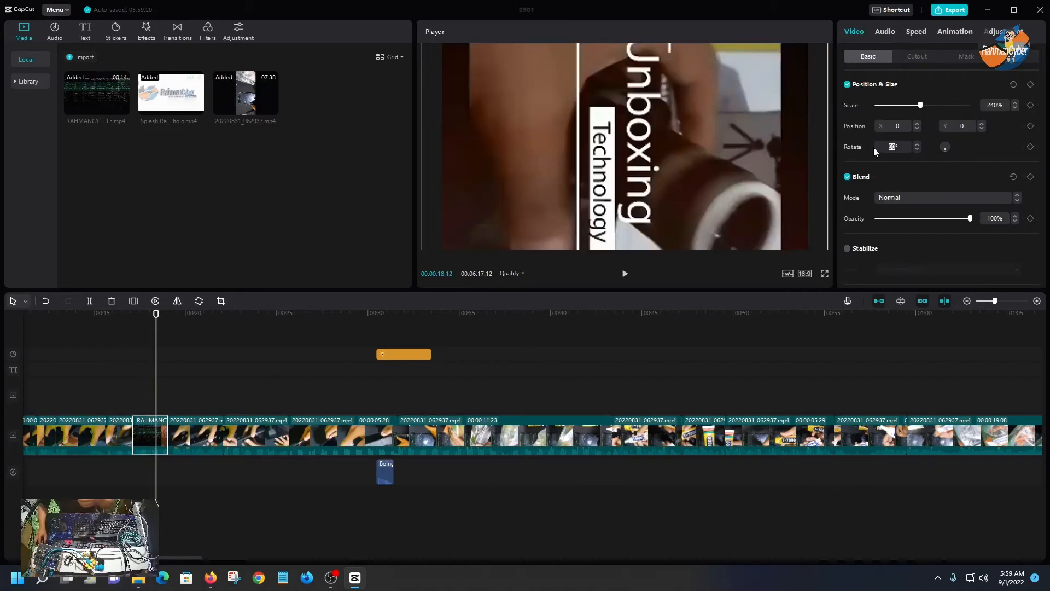
click(154, 439)
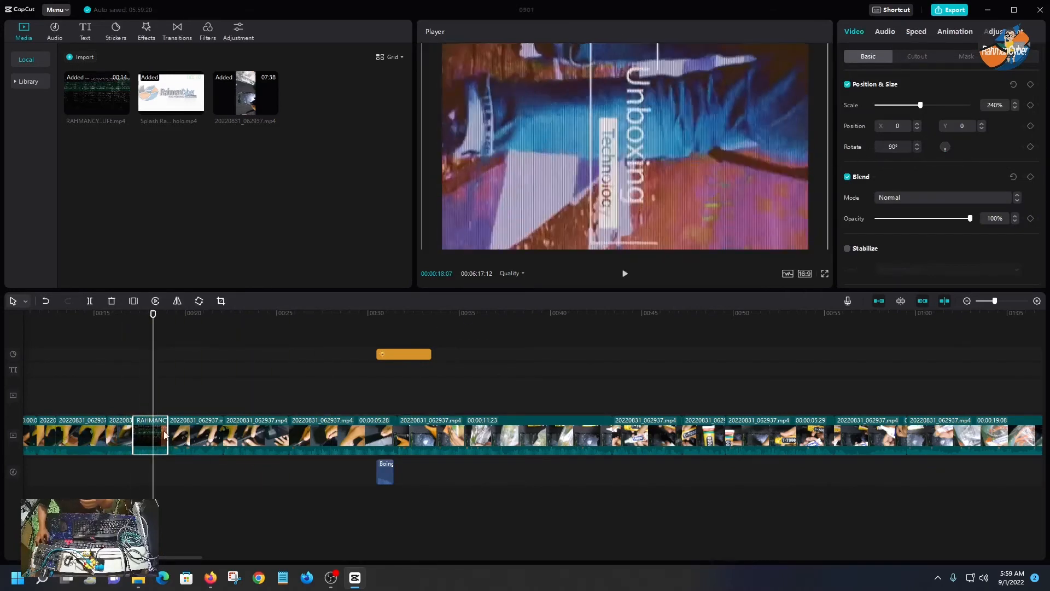
click(908, 147)
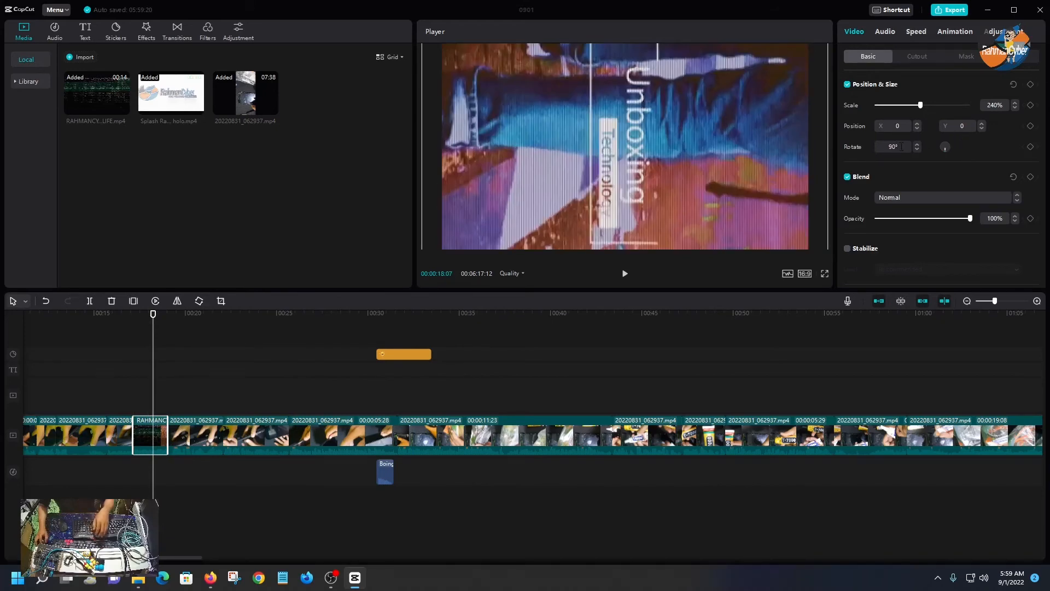
text(0)
key(Return)
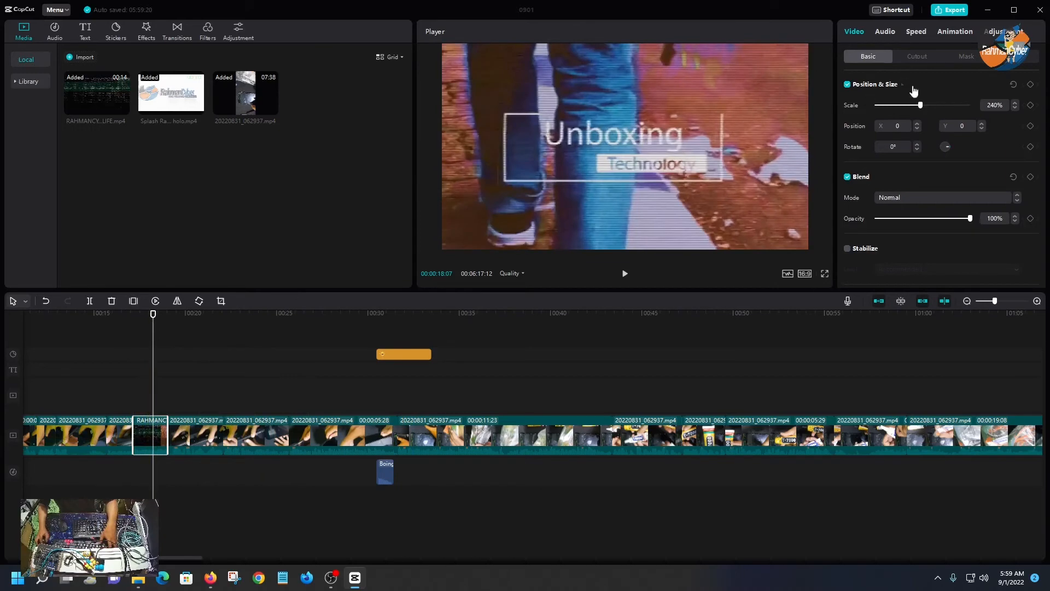
- Scale the inserted opening clip to 129% and extend its end to the full length of 00:00:13:16
drag(921, 106, 899, 107)
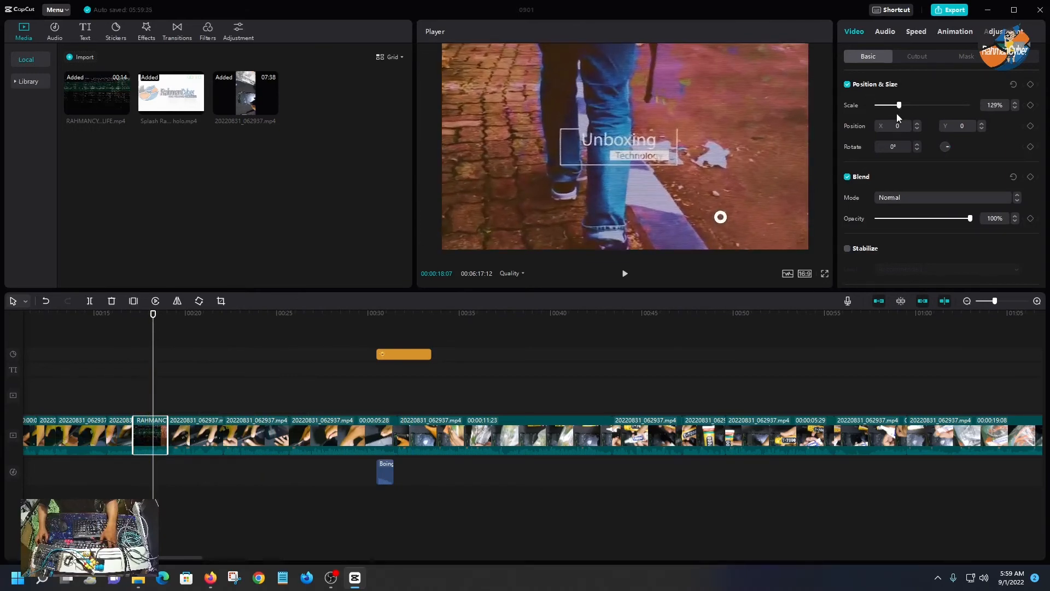
key(space)
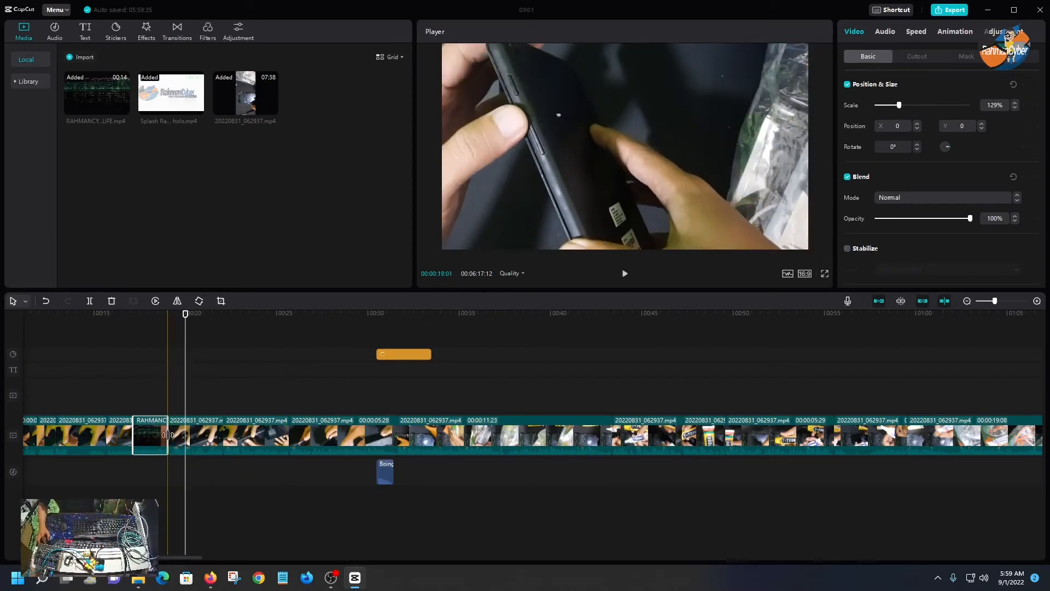
drag(165, 435, 381, 435)
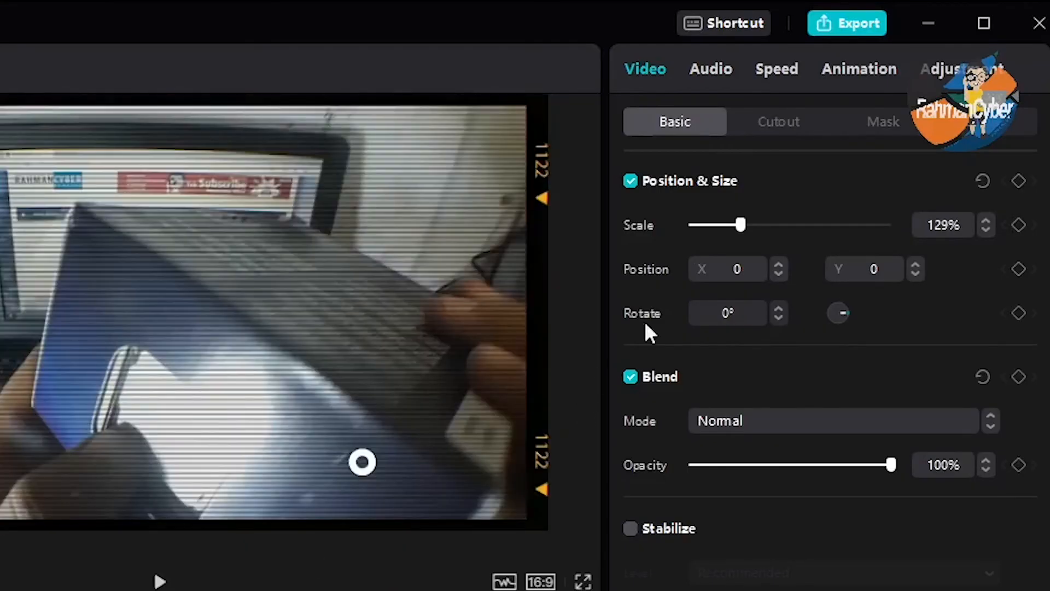
- Lower the opening clip's volume to -12.0 dB, playing the transition into the clip to judge the level
click(720, 82)
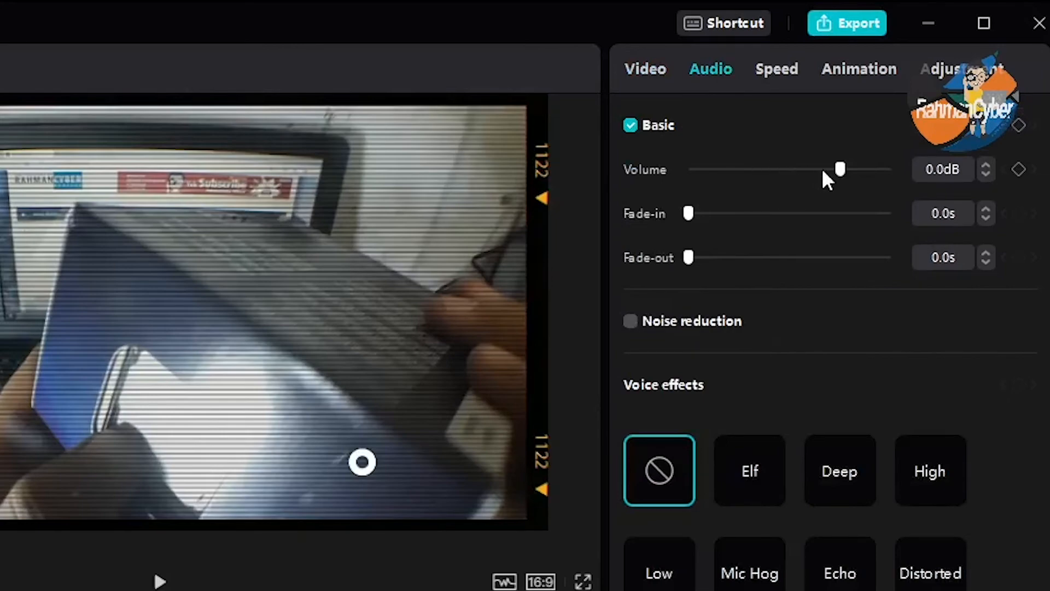
drag(840, 170, 767, 174)
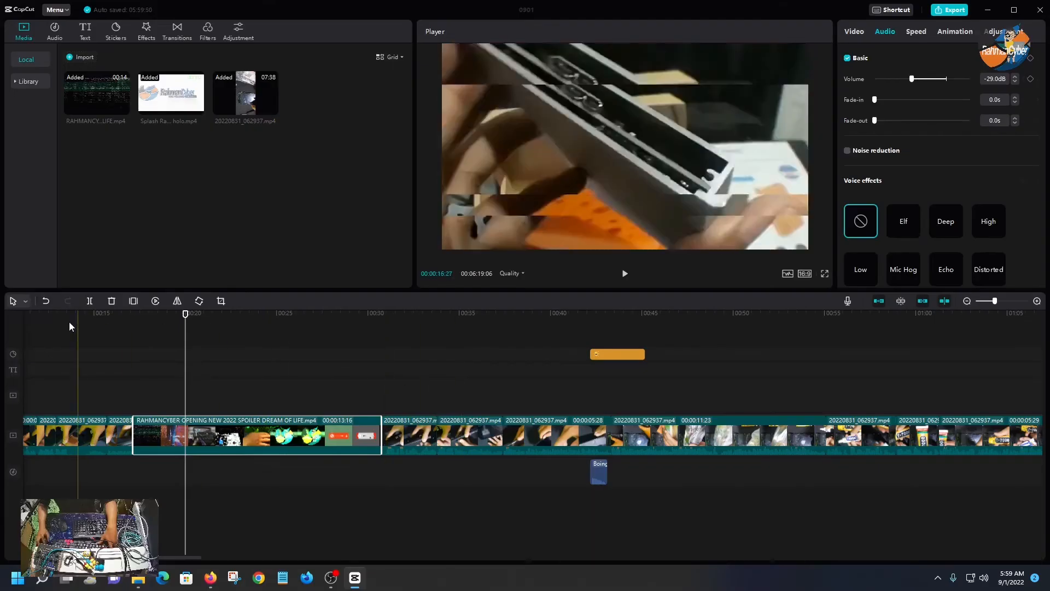
click(87, 320)
click(93, 317)
key(space)
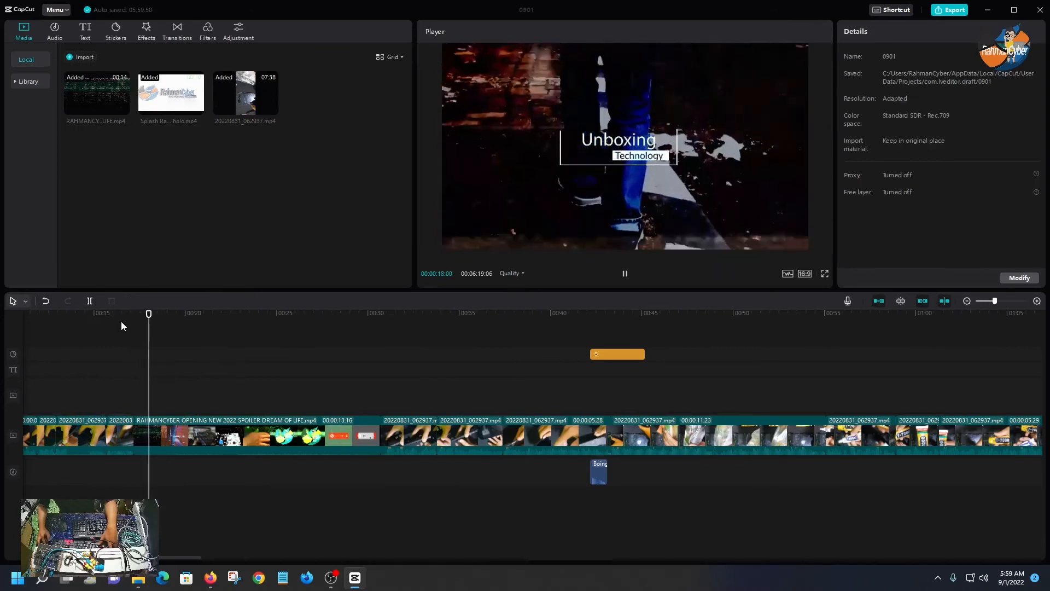
click(195, 433)
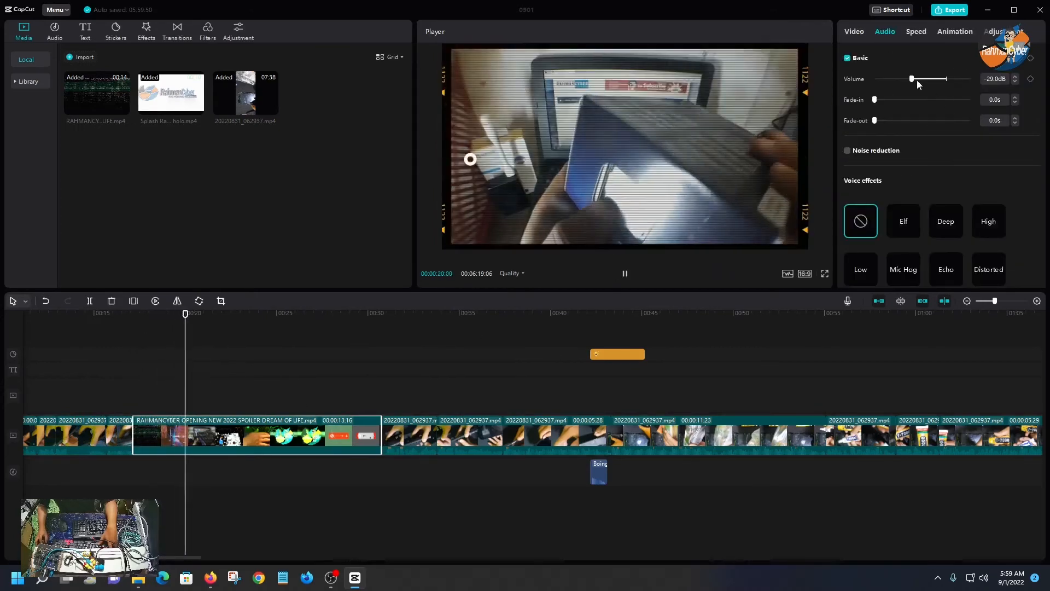
drag(917, 80, 920, 81)
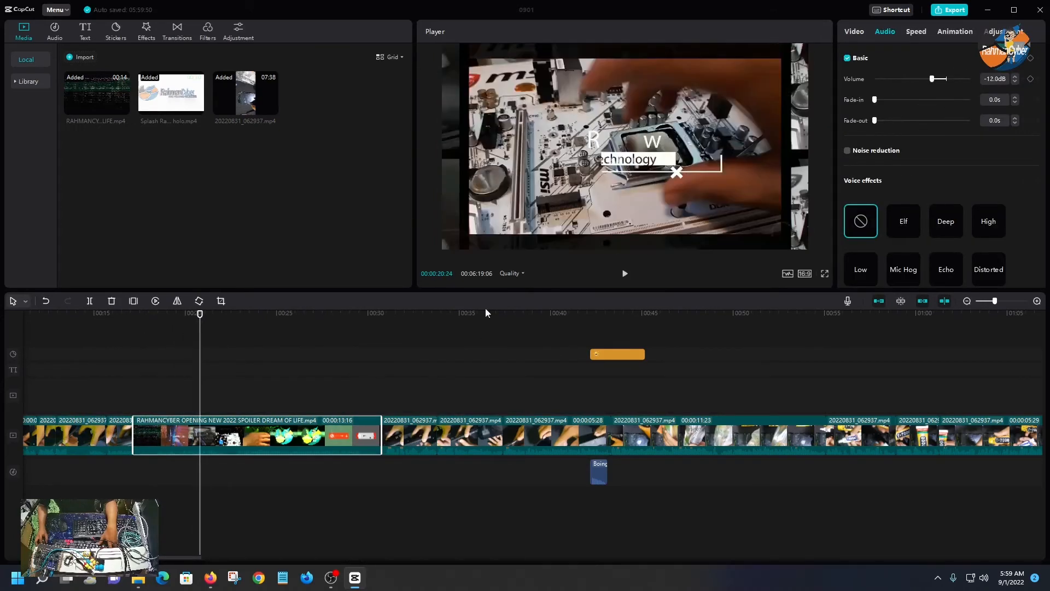
- Play the video from the last part of the opening clip and check the sticker and sound effect at about 00:00:42
click(335, 357)
key(space)
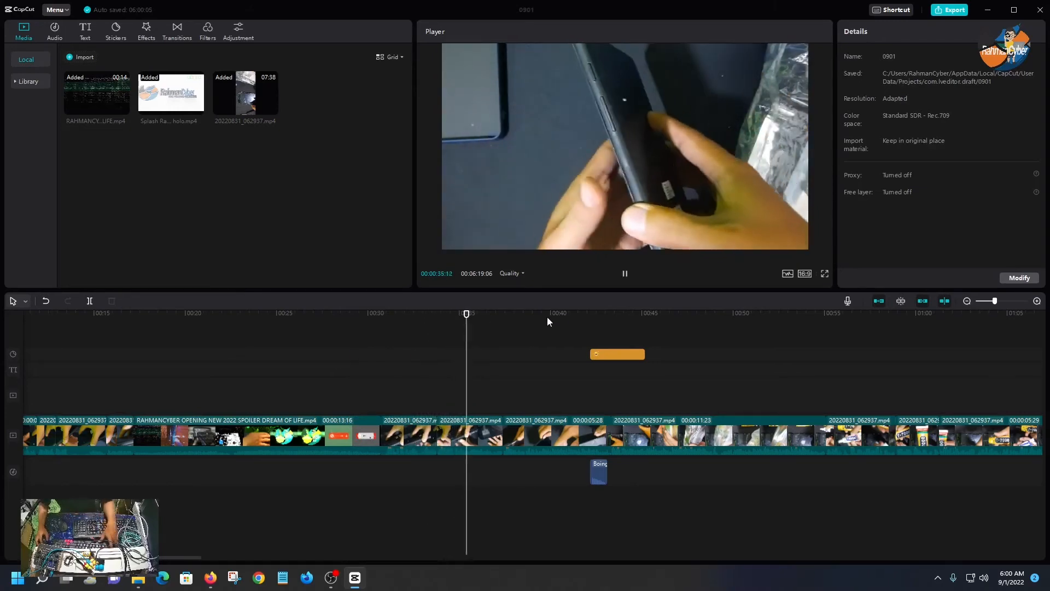
click(586, 316)
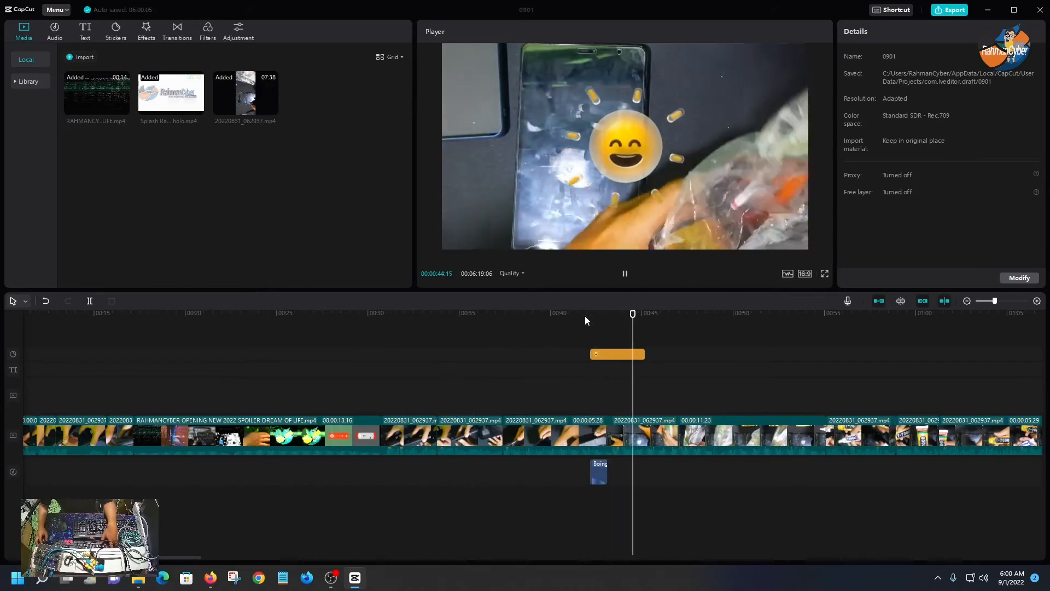
key(space)
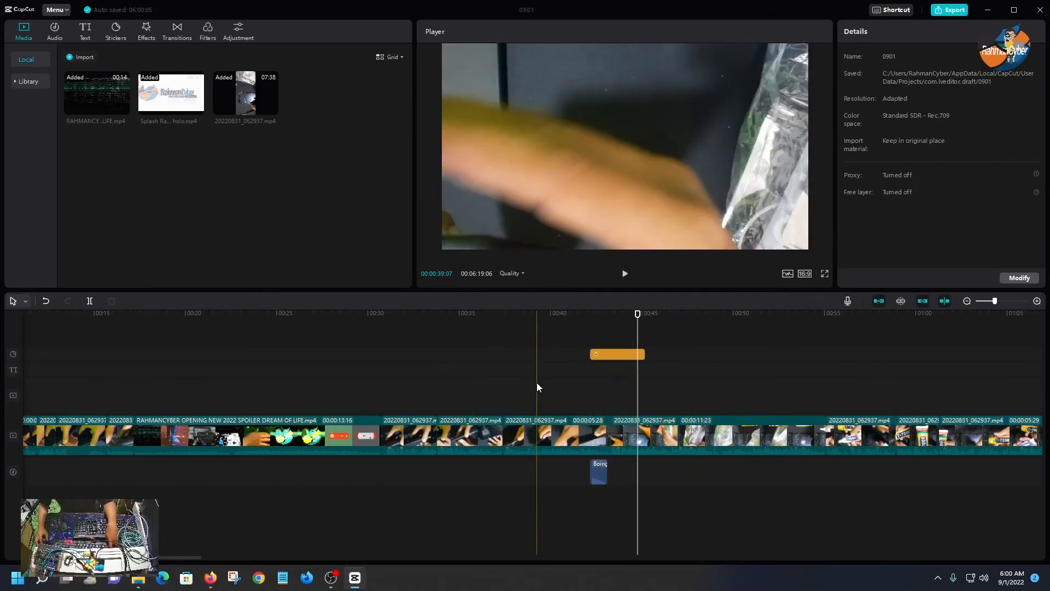
click(480, 313)
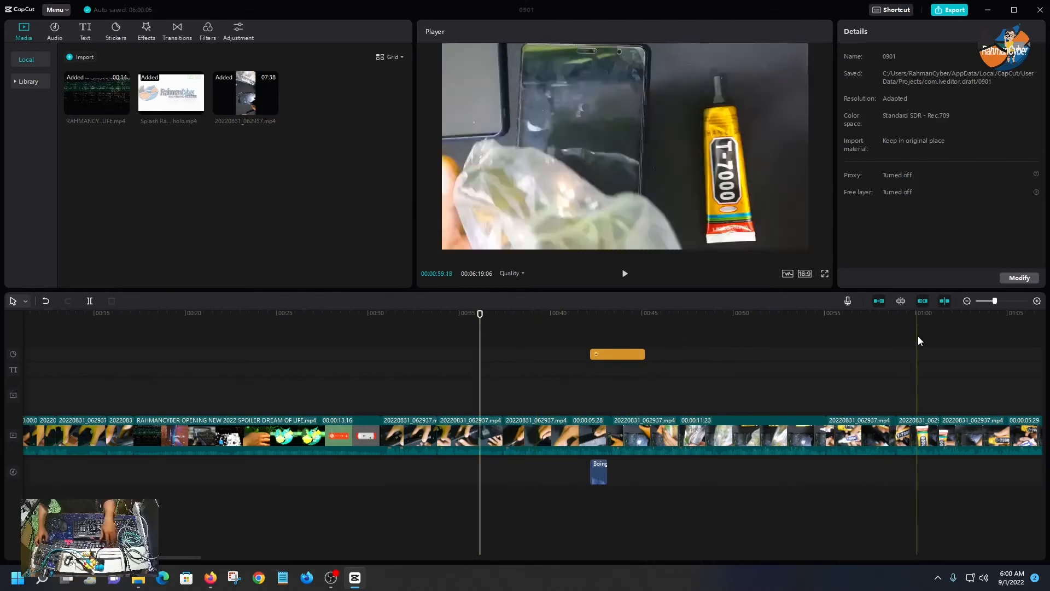
- Turn off the main track magnet for the timeline and move the playhead to about 00:05:00
drag(995, 301, 979, 303)
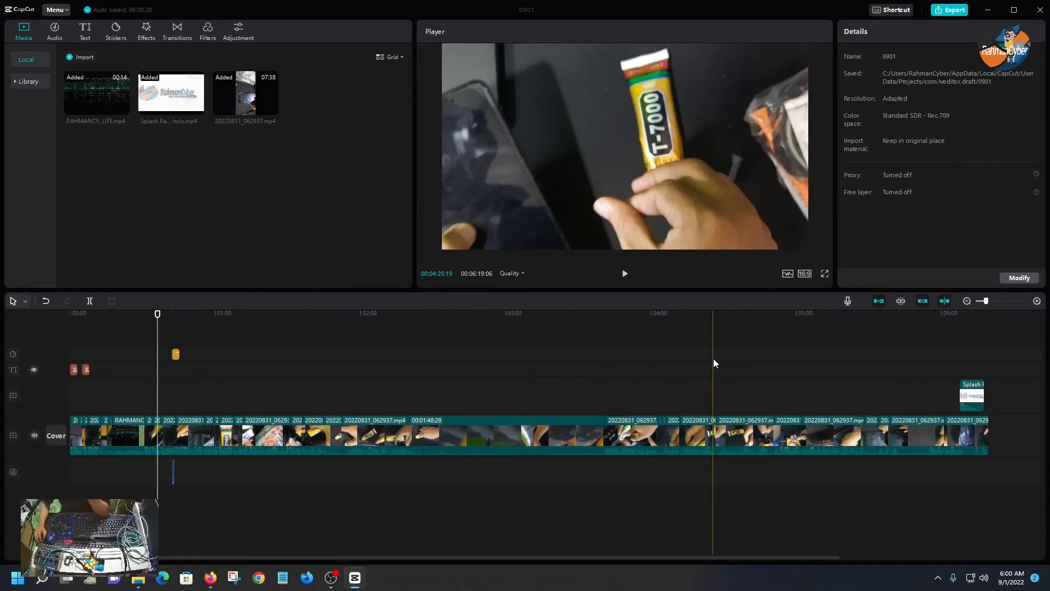
drag(79, 313, 89, 315)
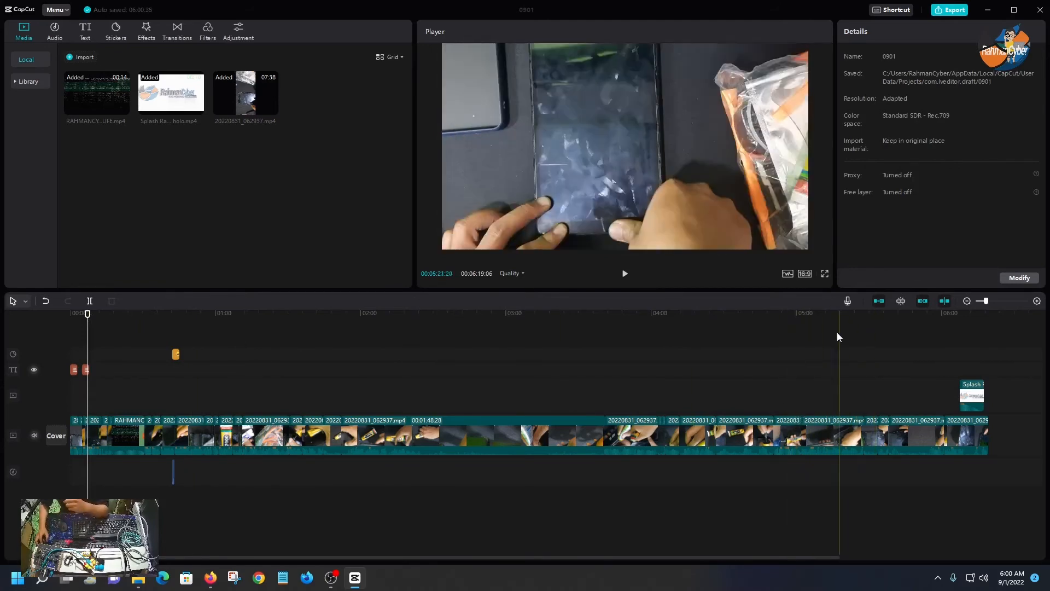
click(879, 302)
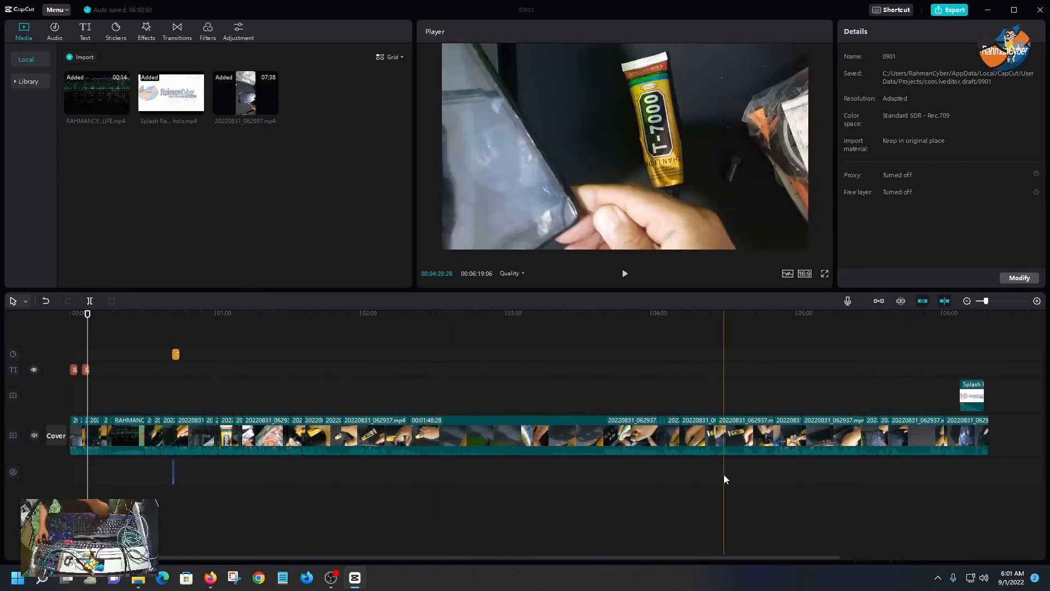
click(798, 316)
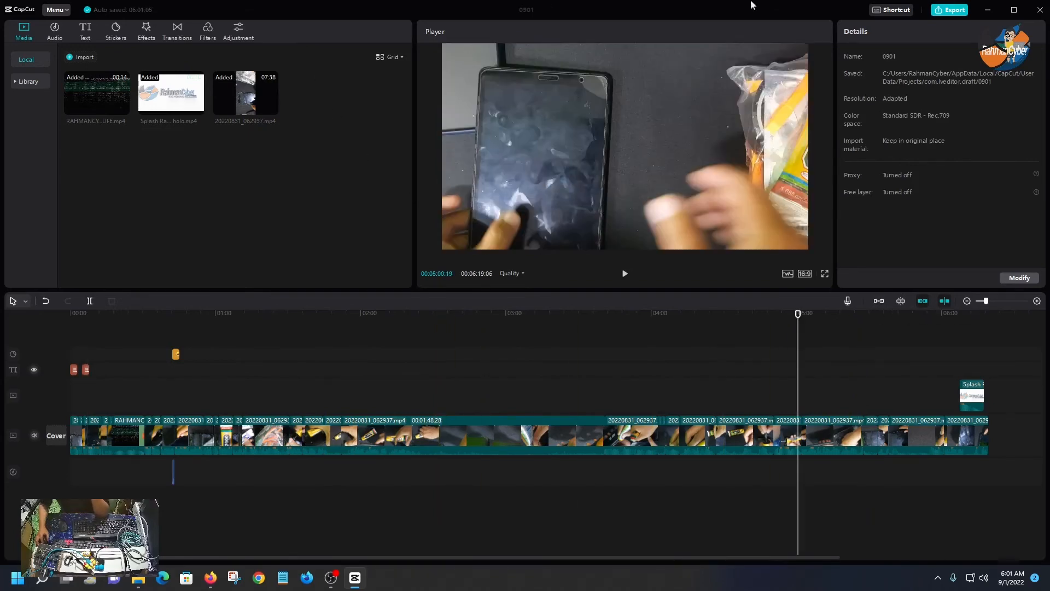
- Open the export settings, keep the 1080P resolution and set the title of the work to "Cara Mengatasi Screen Hampir Lepas"
click(948, 11)
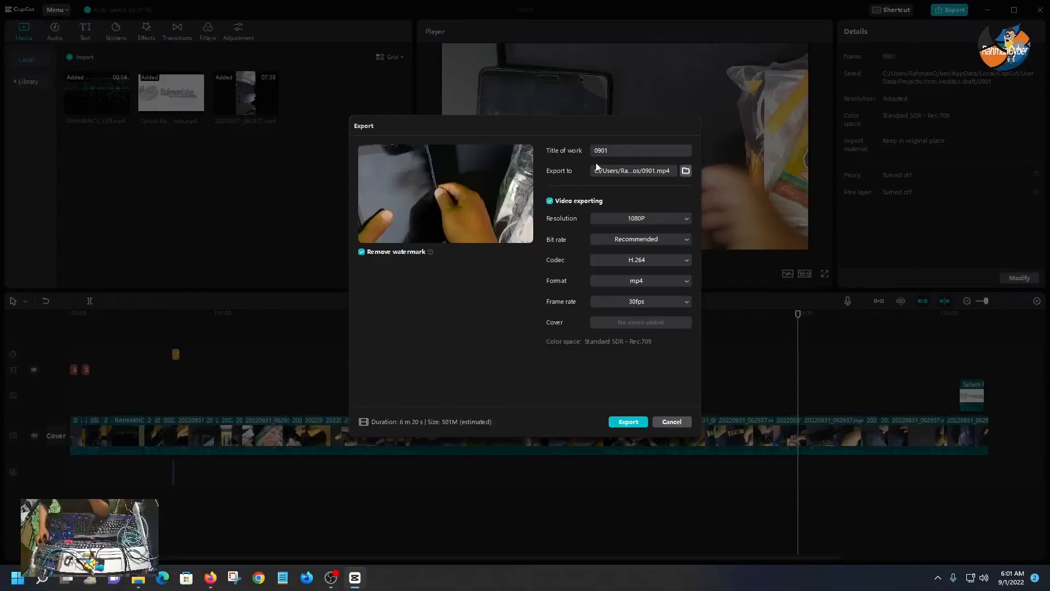
click(631, 217)
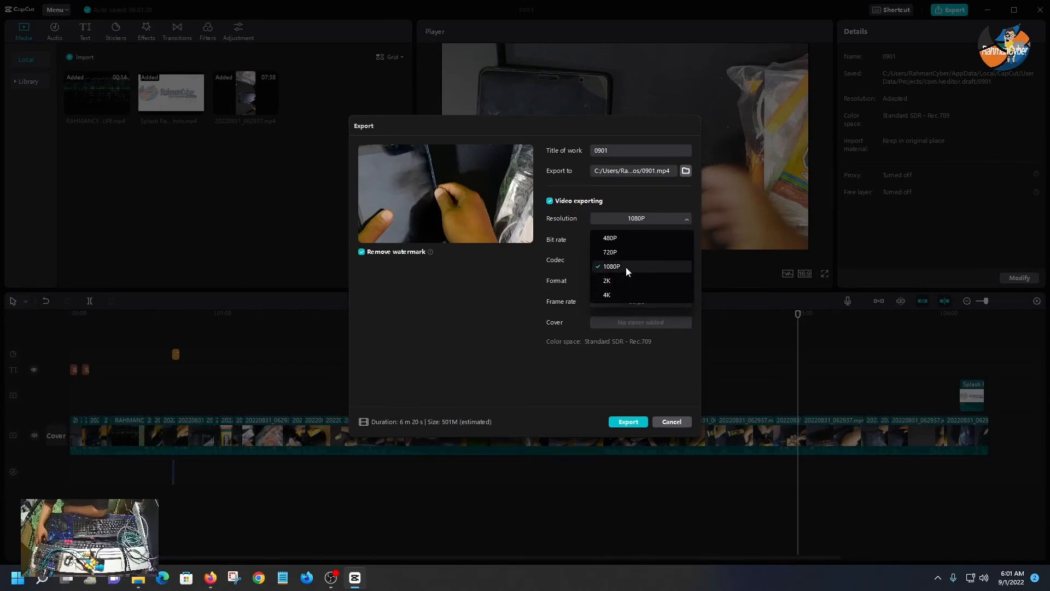
click(506, 286)
click(636, 150)
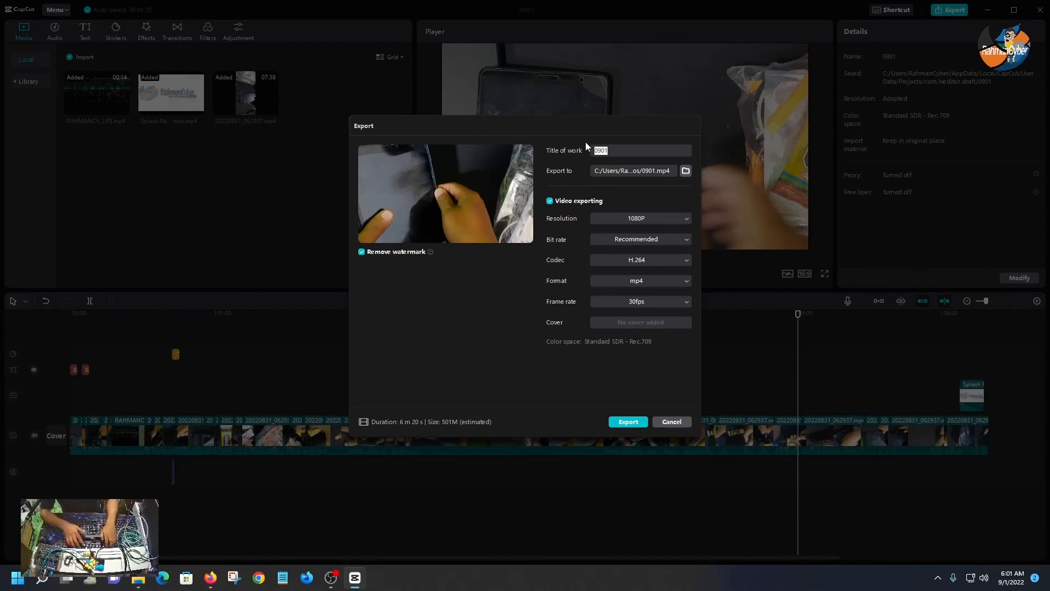
text(Cara Mengatasi Screen Hampir)
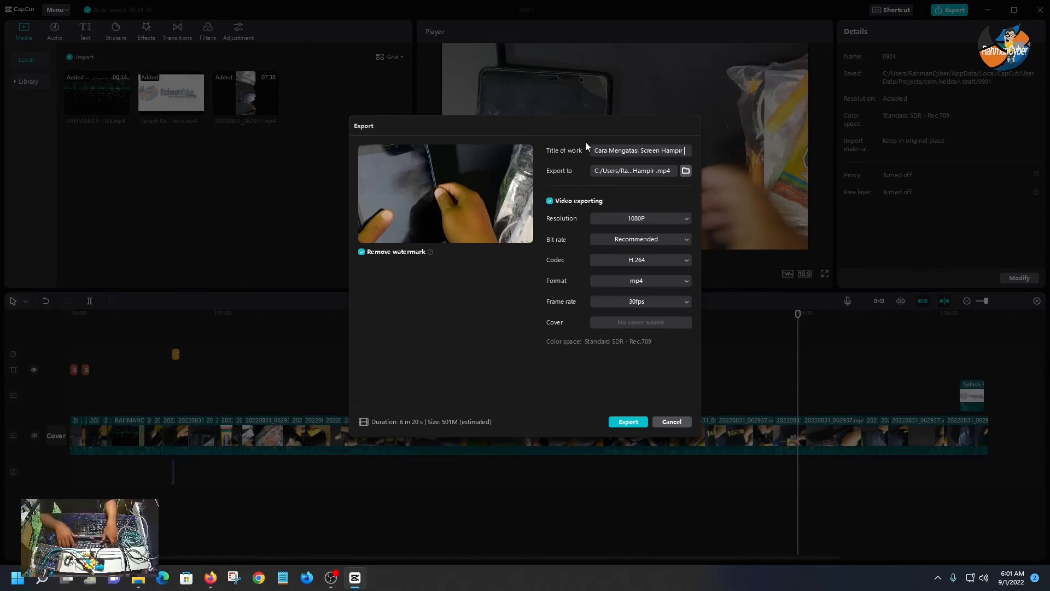
text(Ucul)
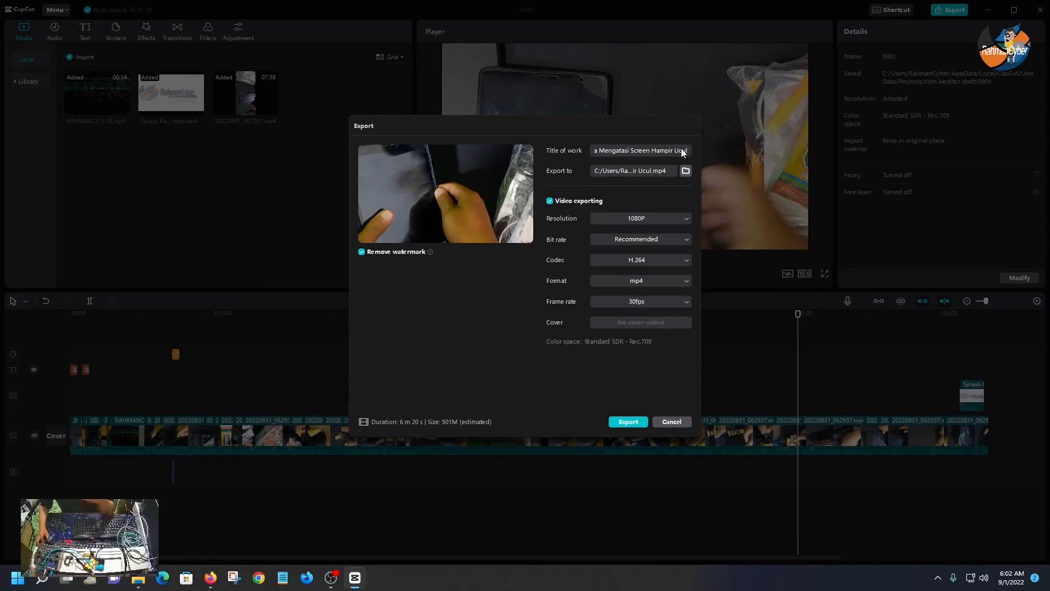
key(BackSpace)
key(BackSpace)
key(BackSpace)
key(BackSpace)
text(Lepas)
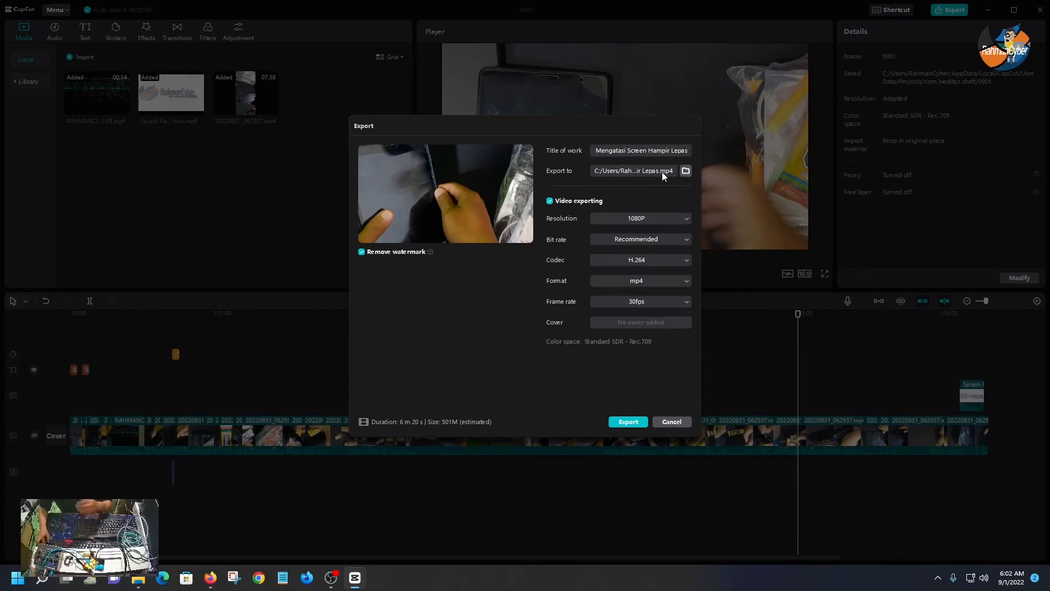
- Set the export location to the chrome clean folder inside Chromebook Accessories on Produksi A (F:)
click(686, 171)
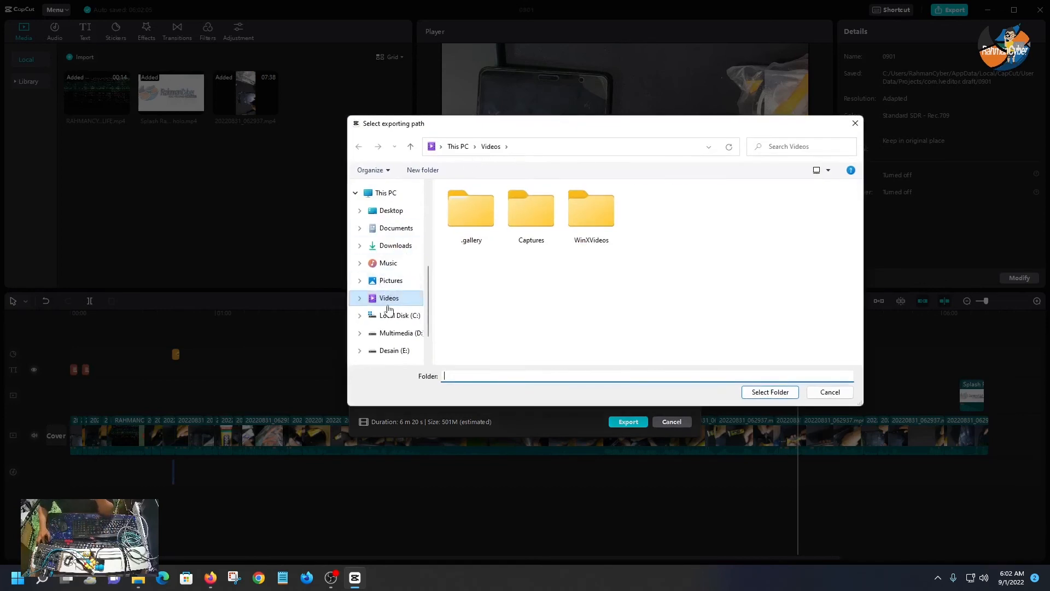
scroll(397, 359, down, 2)
click(413, 312)
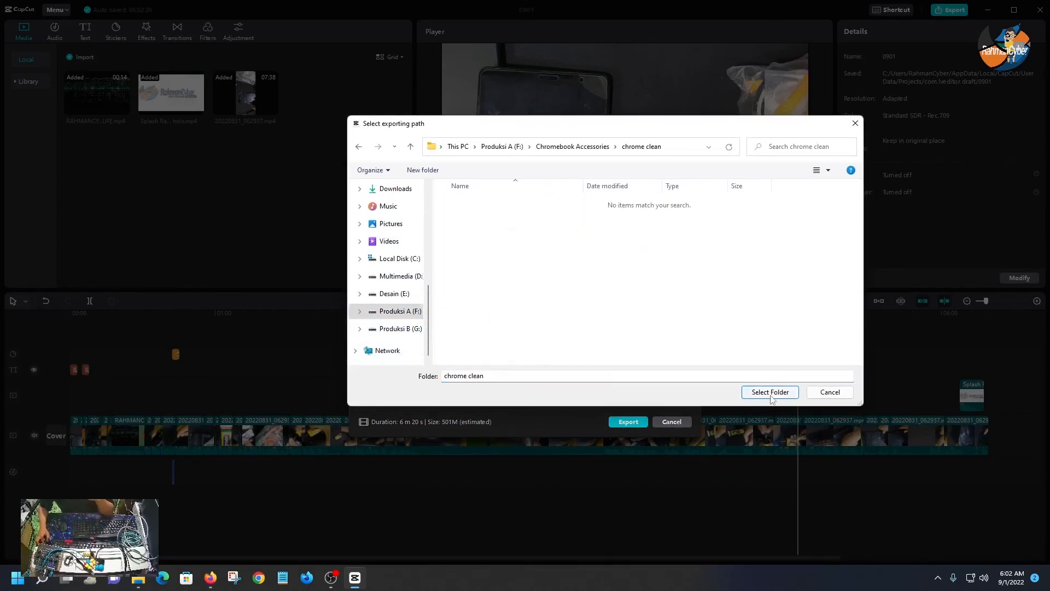
click(771, 392)
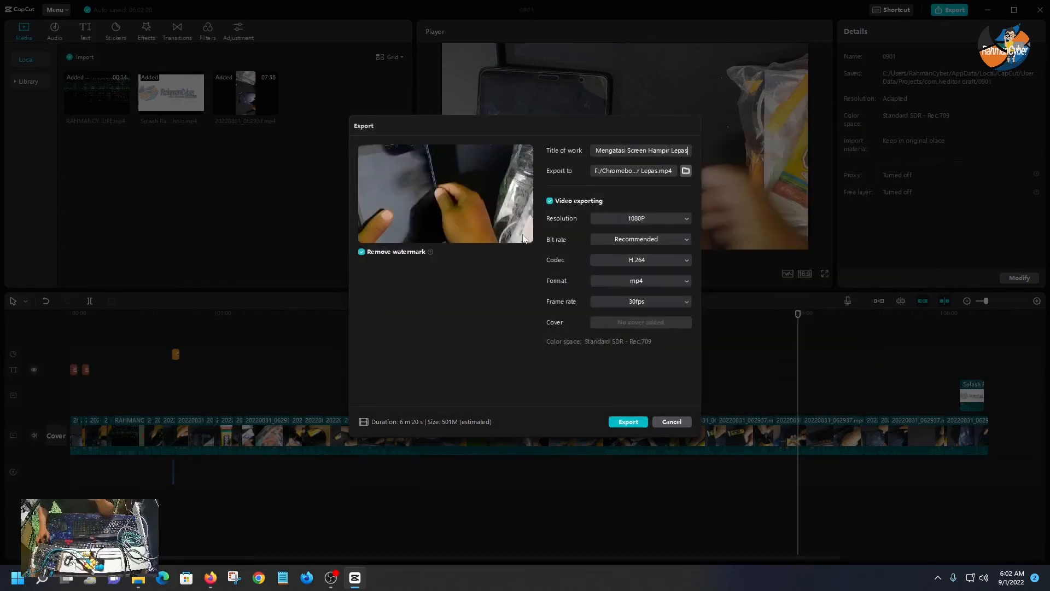
- Review the bit rate, codec, format and frame rate options, keep Recommended, H.264, mp4 and 30fps, and export the video
click(658, 241)
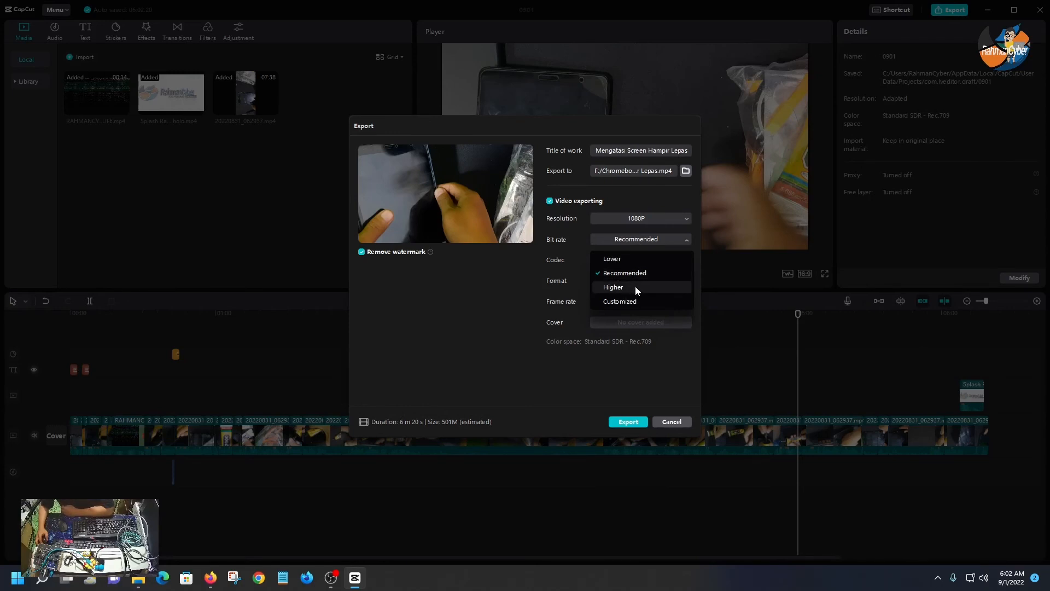
click(572, 261)
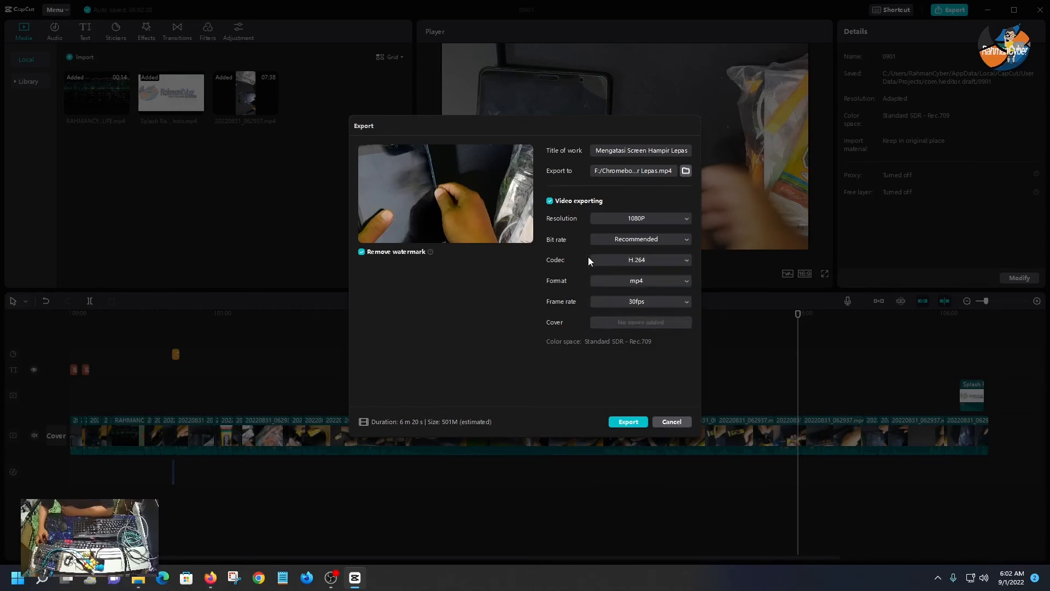
click(645, 260)
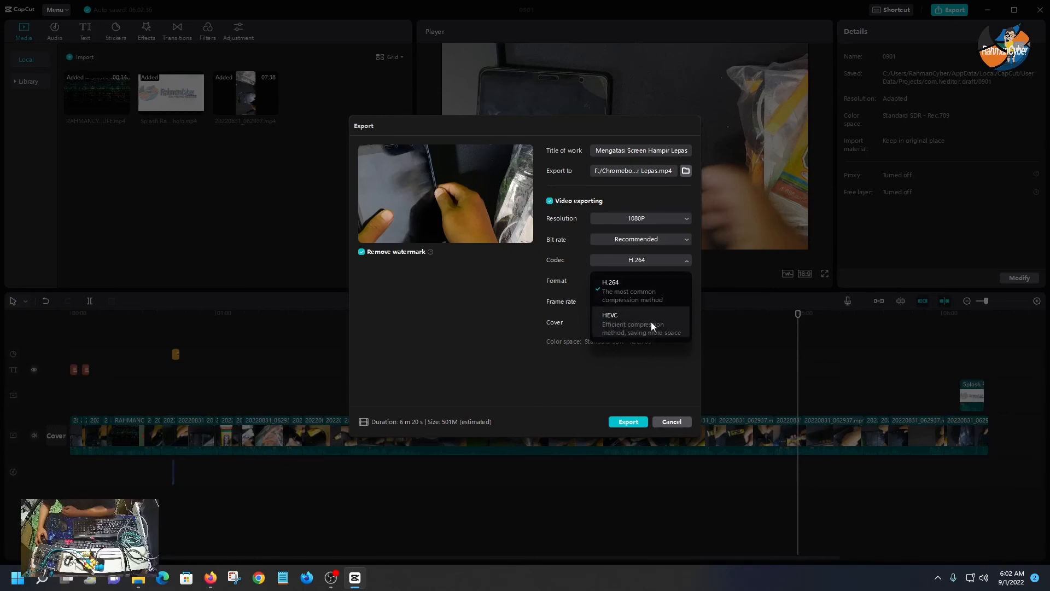
click(642, 290)
click(660, 260)
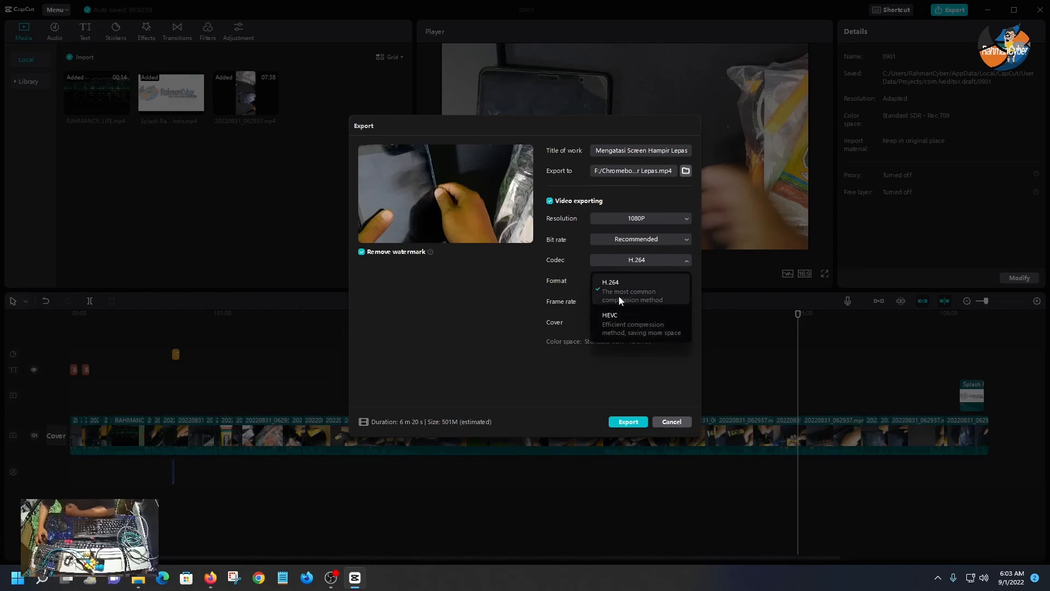
click(550, 295)
click(661, 282)
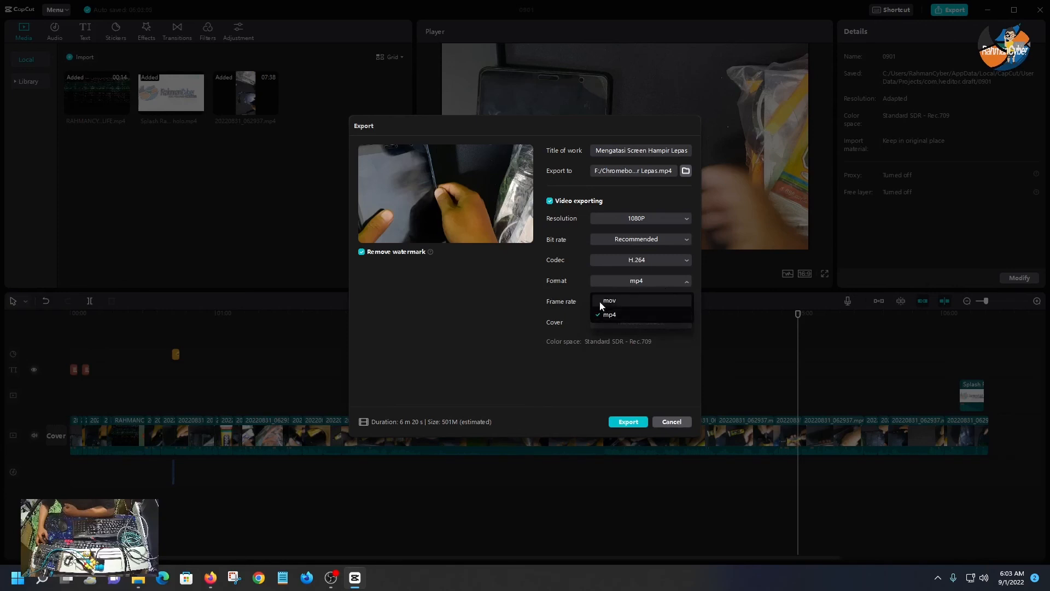
click(555, 298)
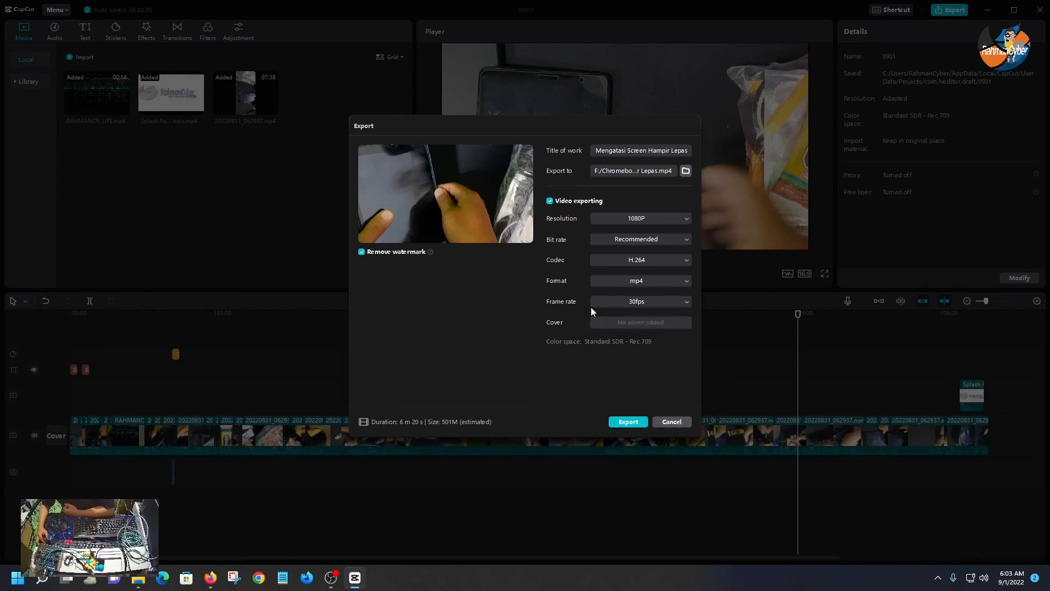
click(662, 304)
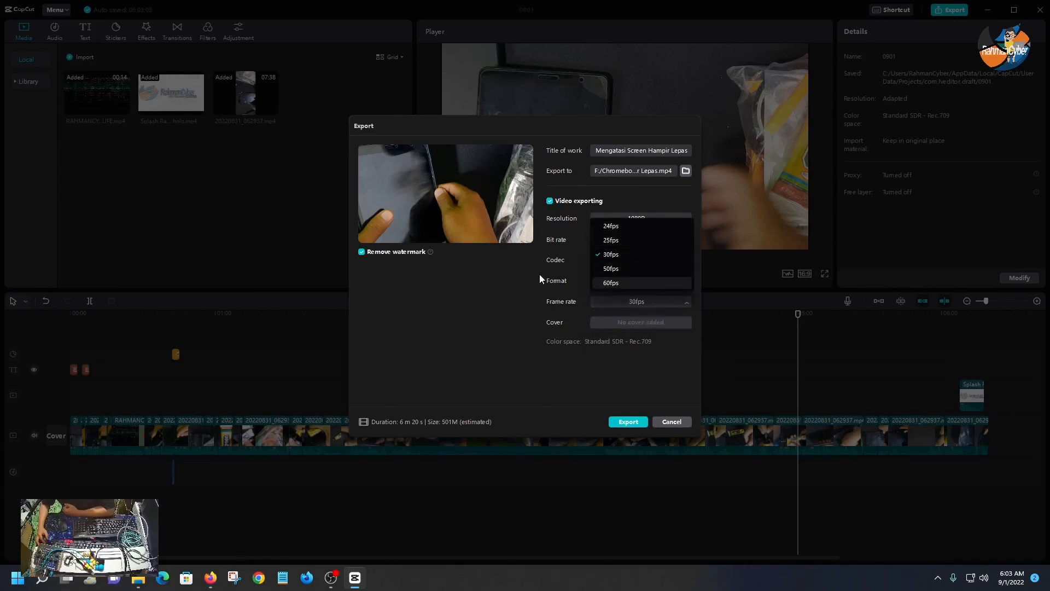
click(605, 330)
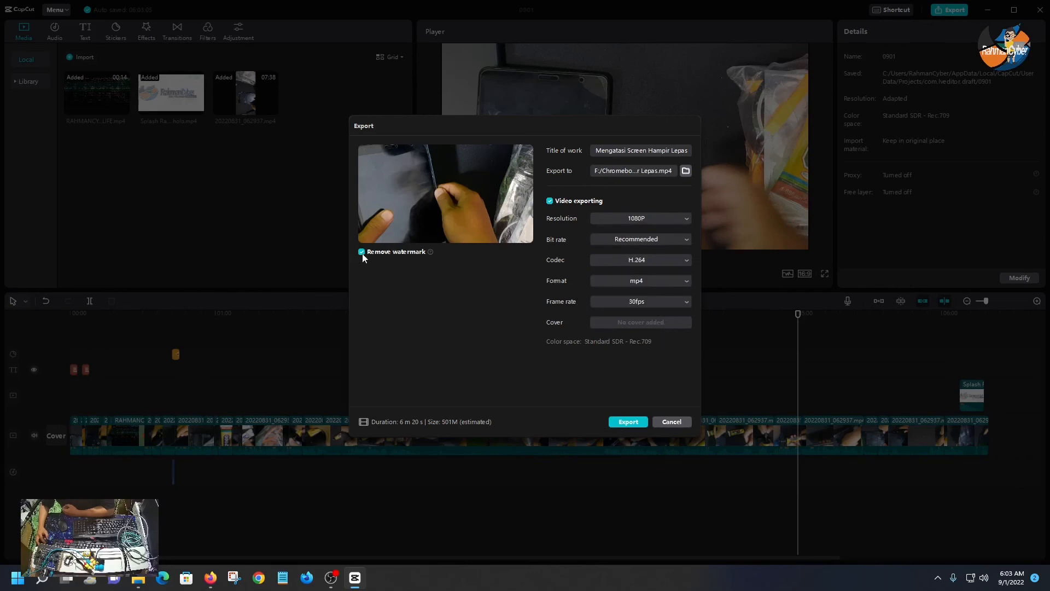
click(629, 422)
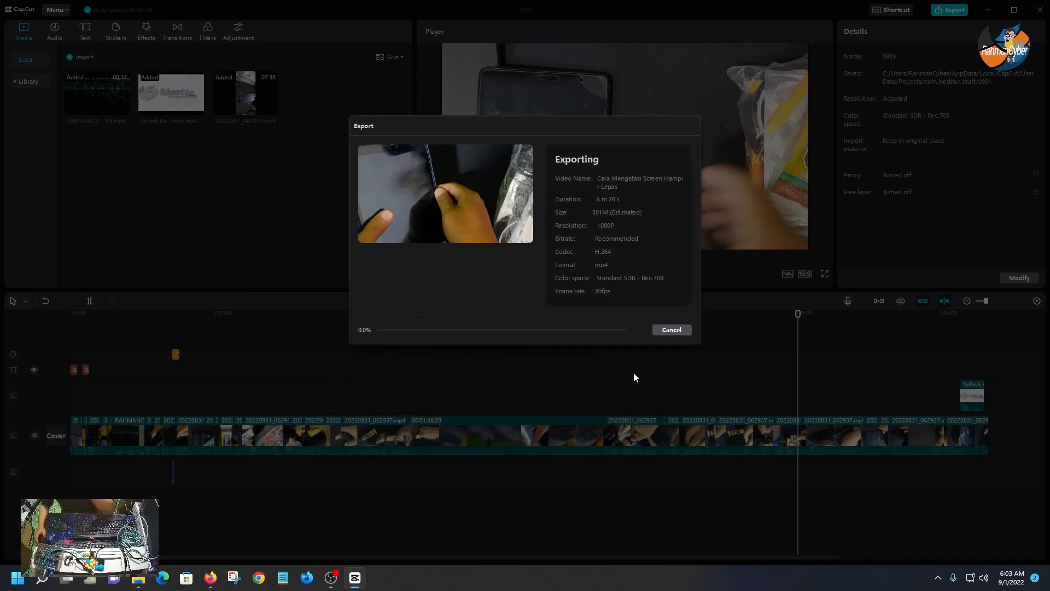